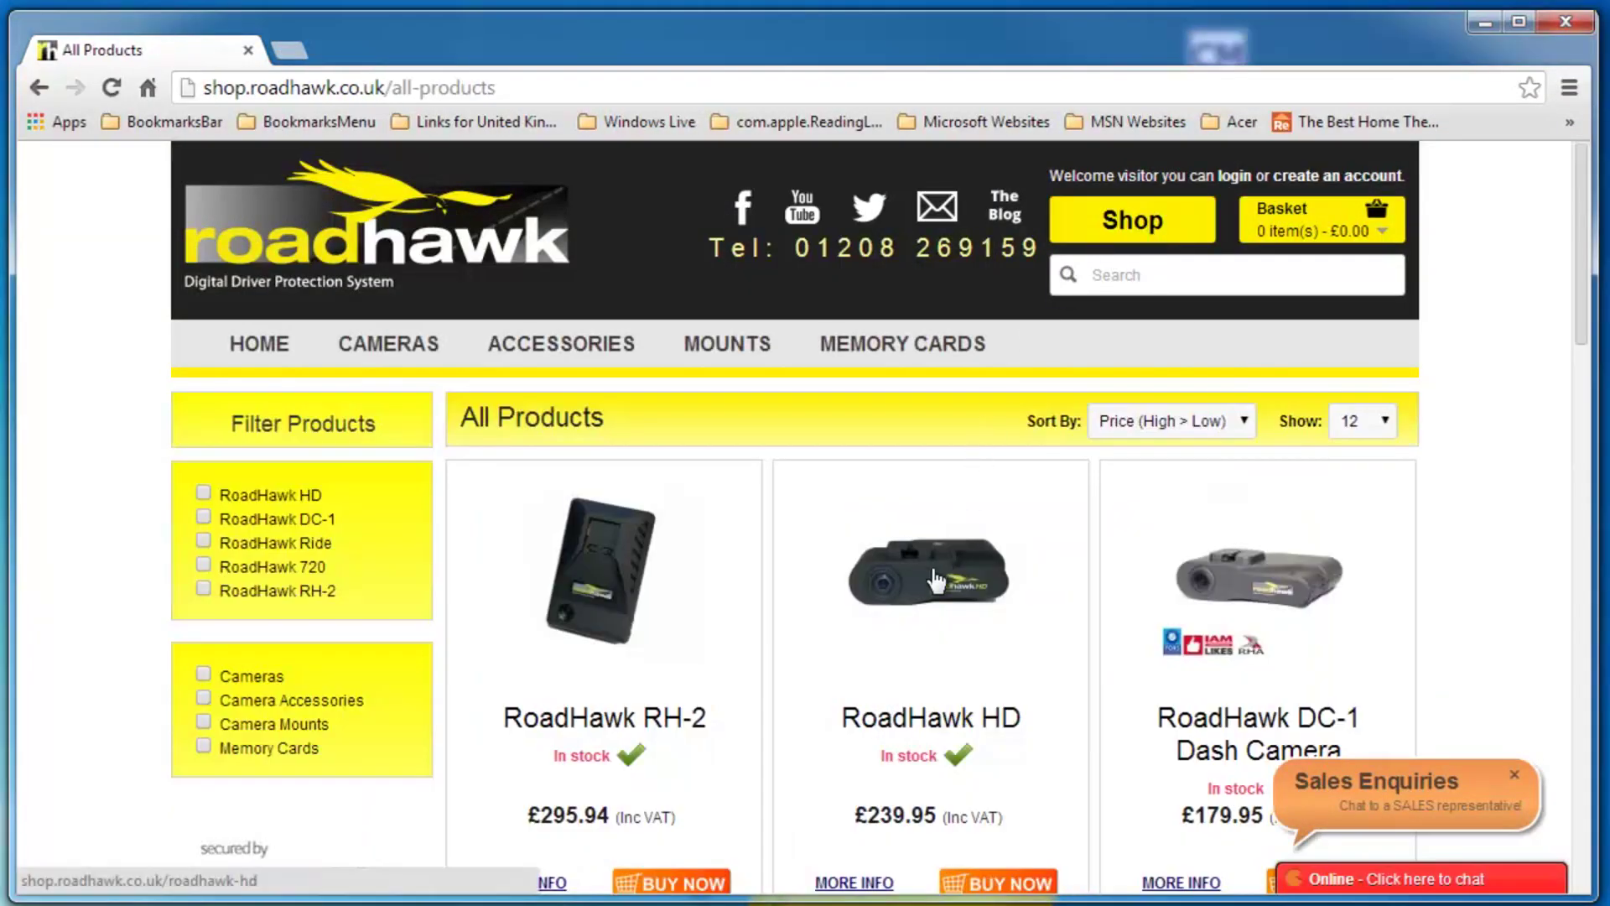
Download the Windows RoadHawk HD Viewing Software from the RoadHawk HD product page, run the downloaded file and launch the installed Road Hawk HD program
{"action": "left_click", "coordinate": [929, 565]}
{"action": "scroll", "coordinate": [932, 567], "scroll_direction": "down", "scroll_amount": 6}
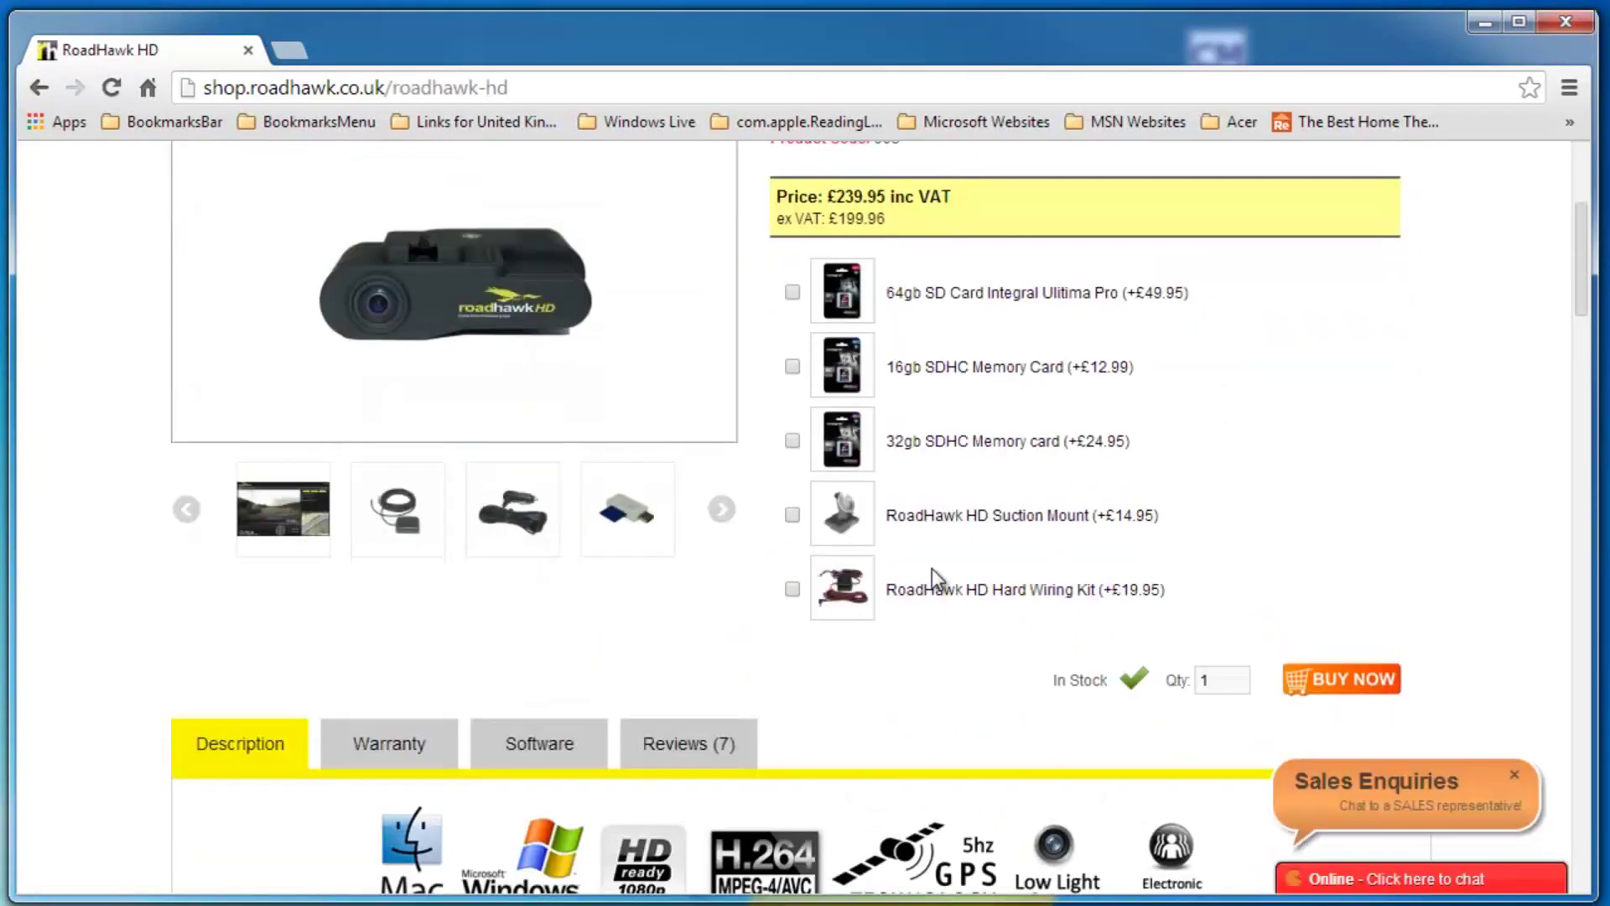
{"action": "left_click", "coordinate": [542, 496]}
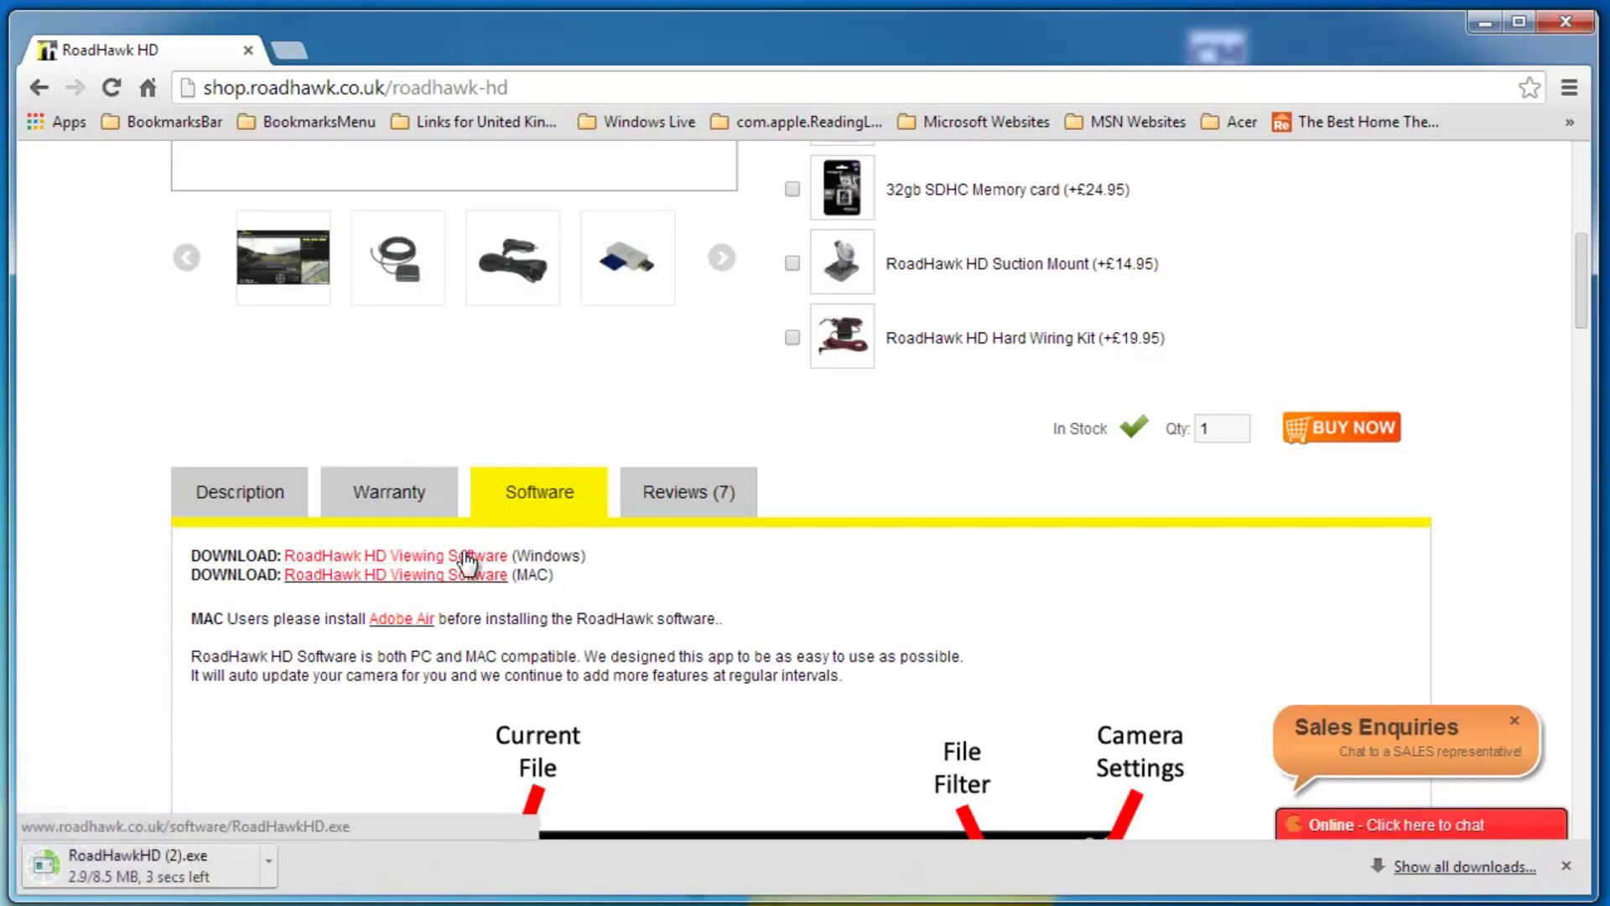
{"action": "left_click", "coordinate": [164, 867]}
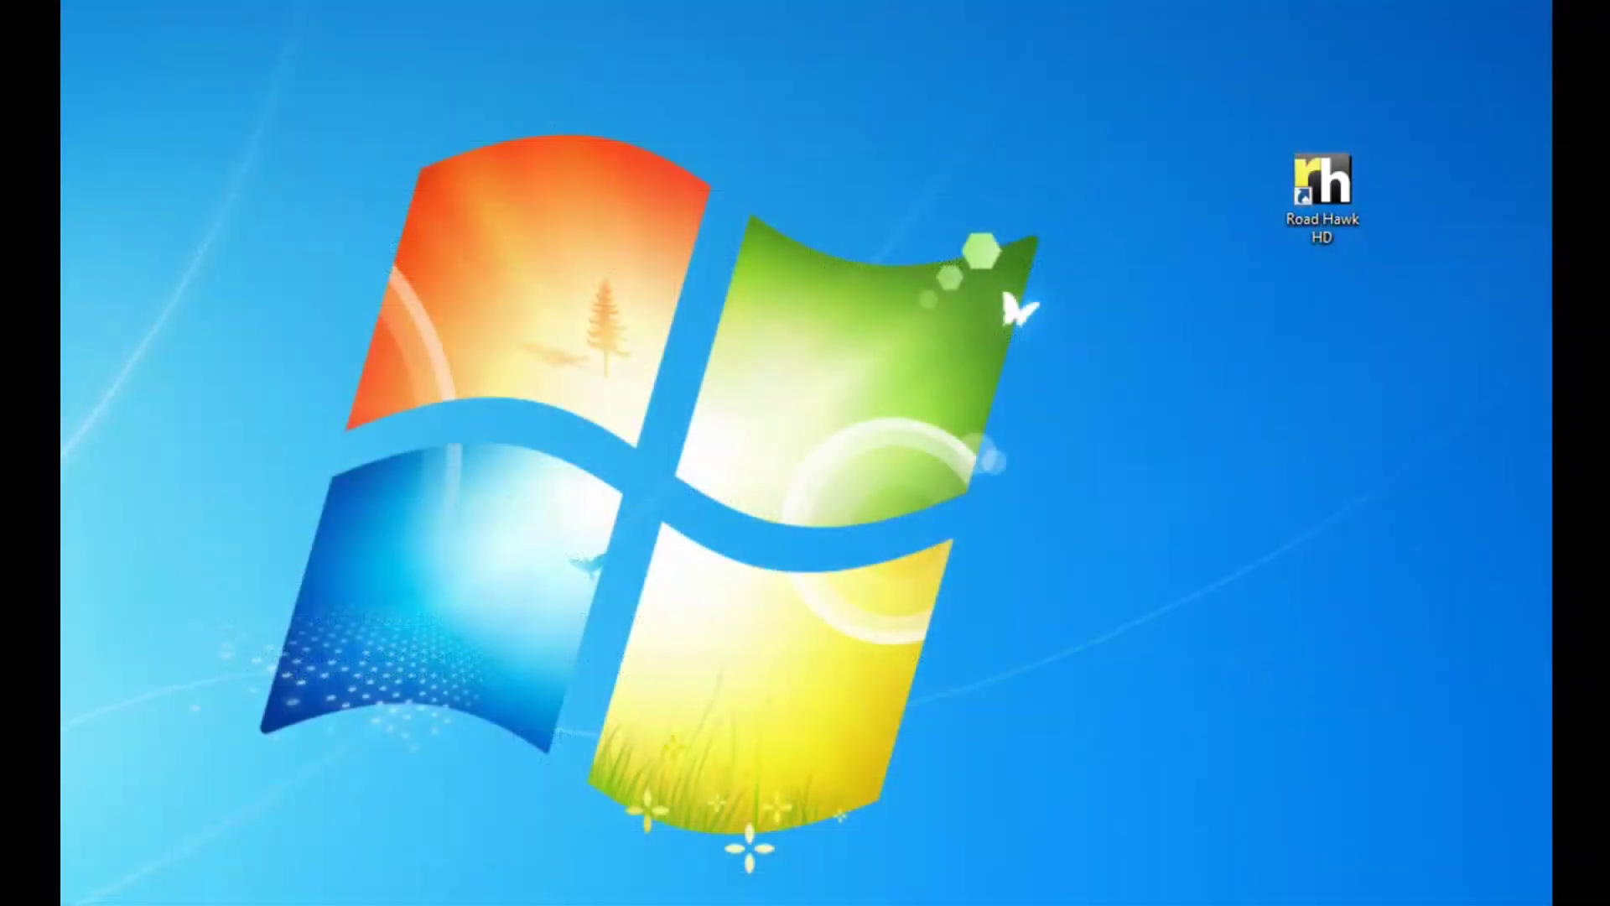
{"action": "double_click", "coordinate": [1323, 183]}
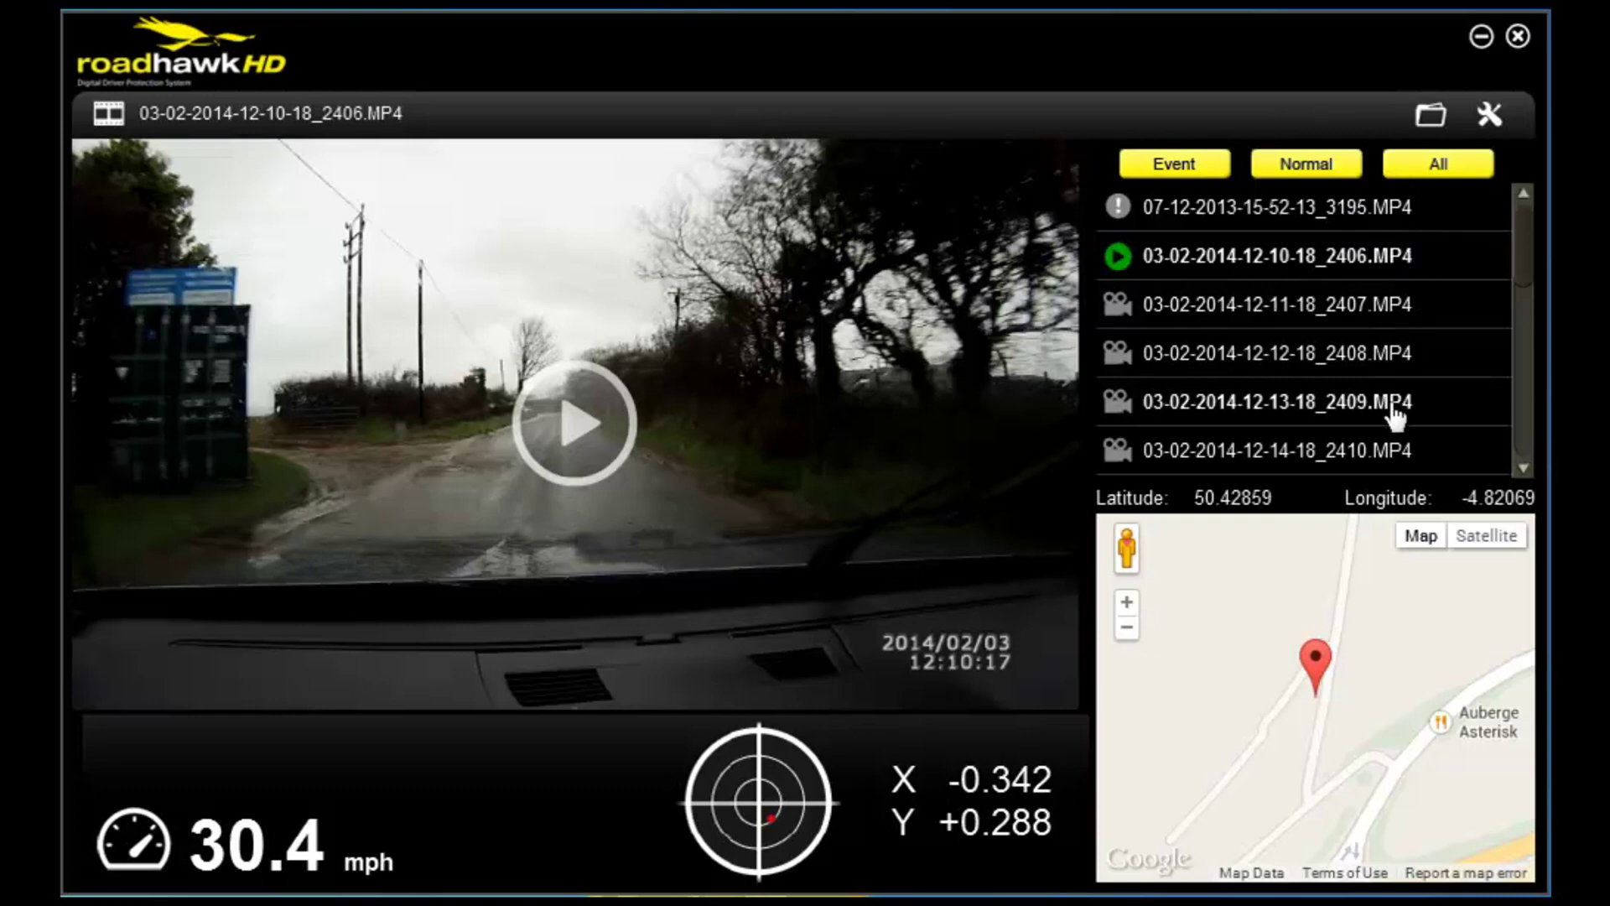
{"action": "left_click", "coordinate": [1316, 168]}
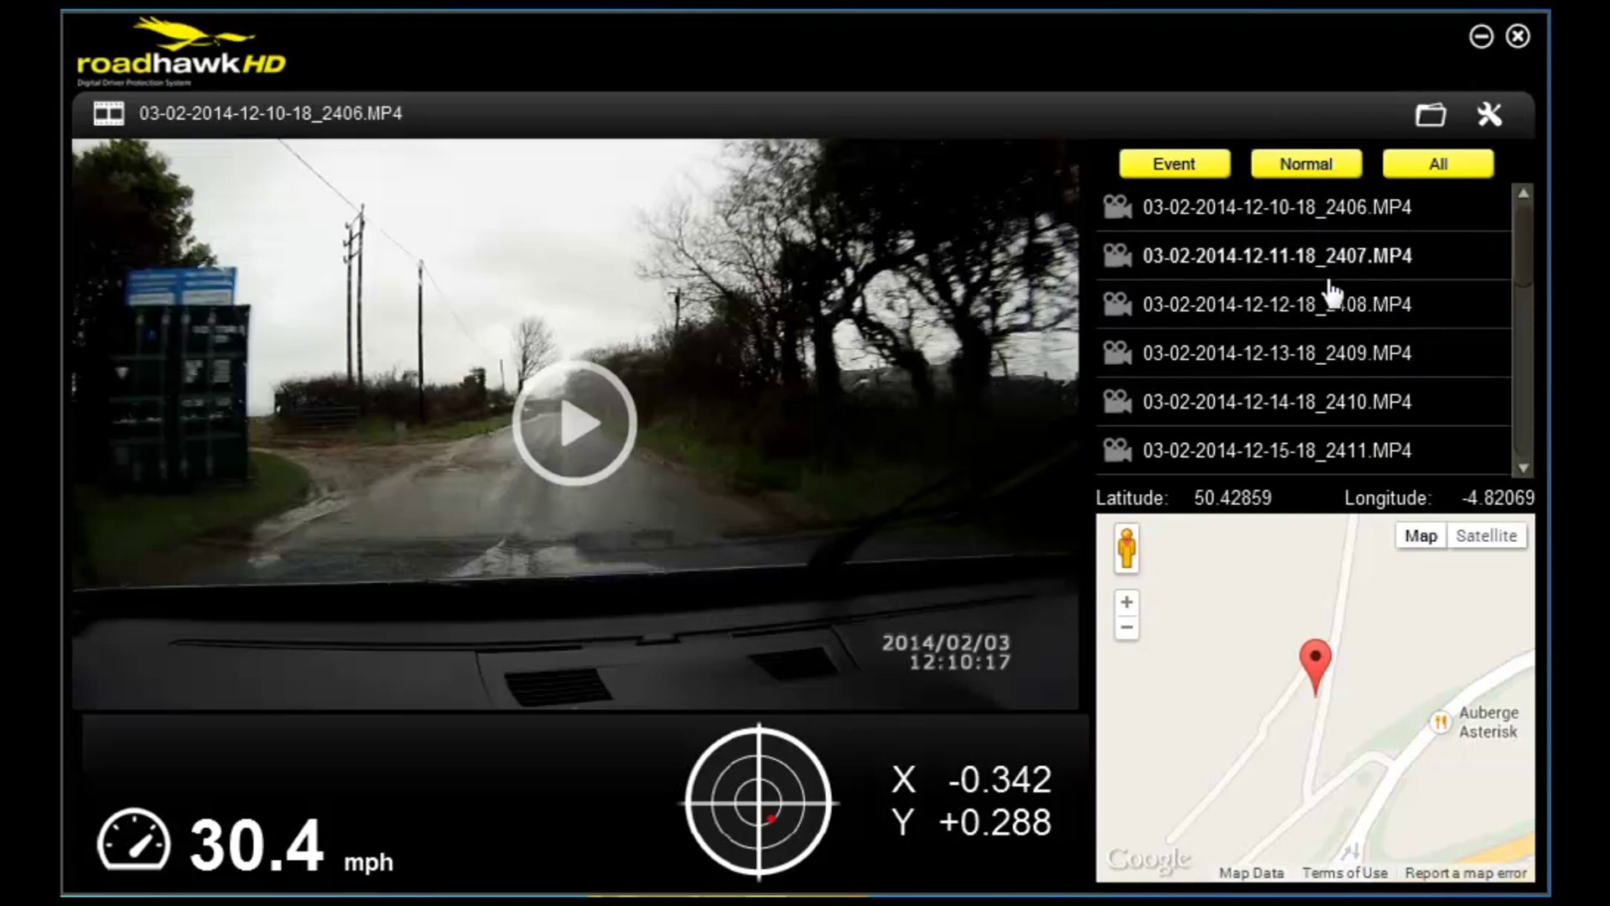
{"action": "left_click", "coordinate": [1185, 165]}
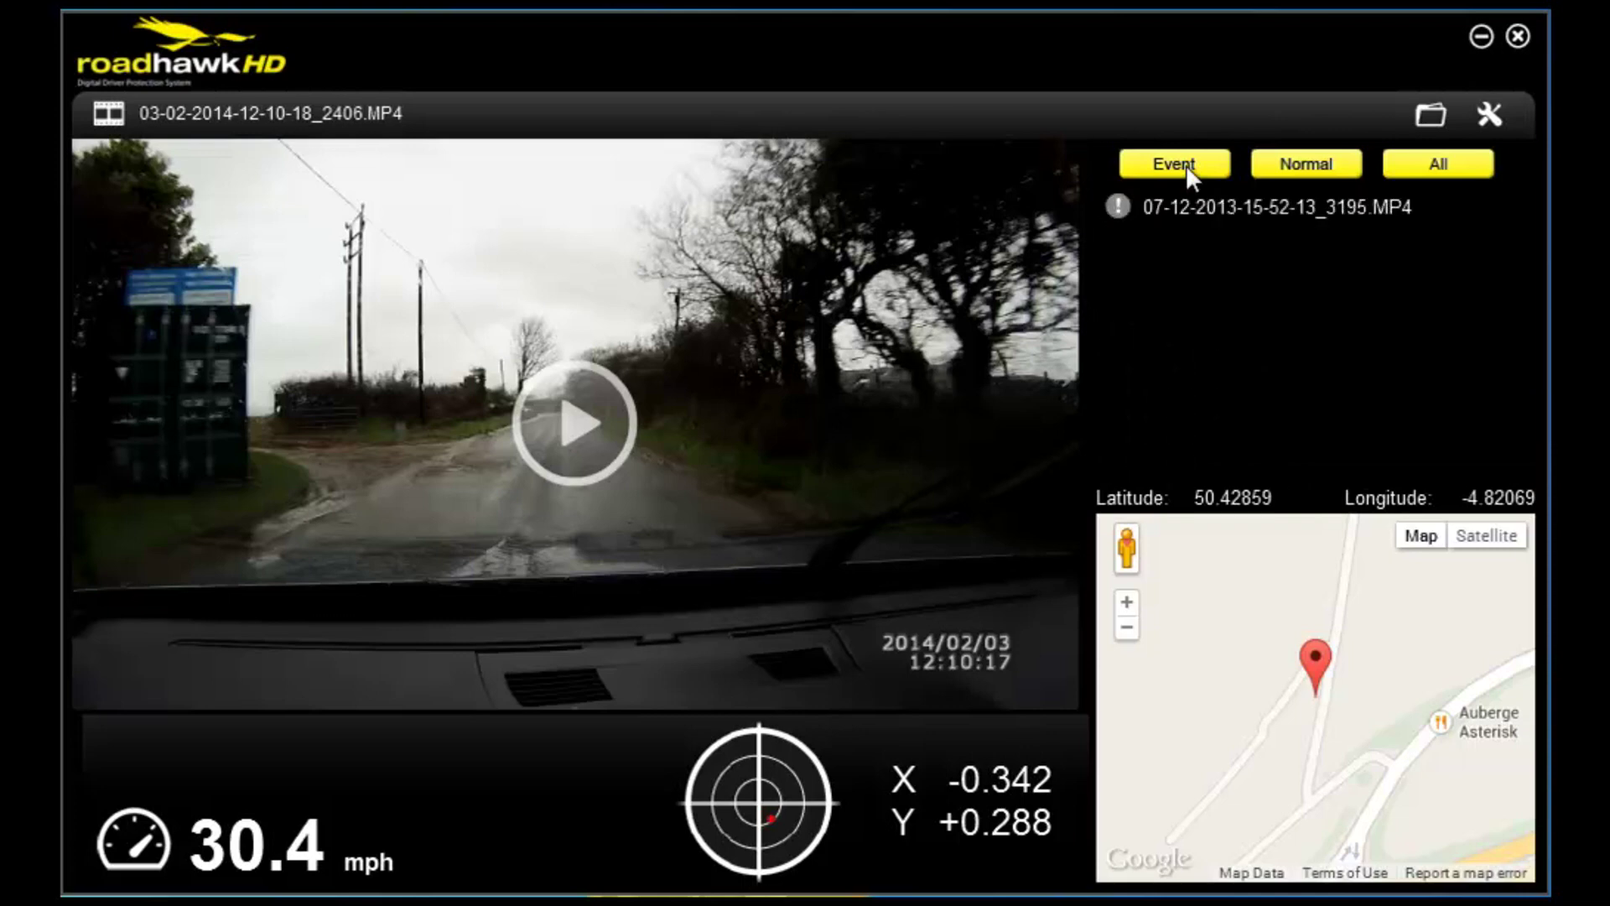
{"action": "left_click", "coordinate": [1217, 220]}
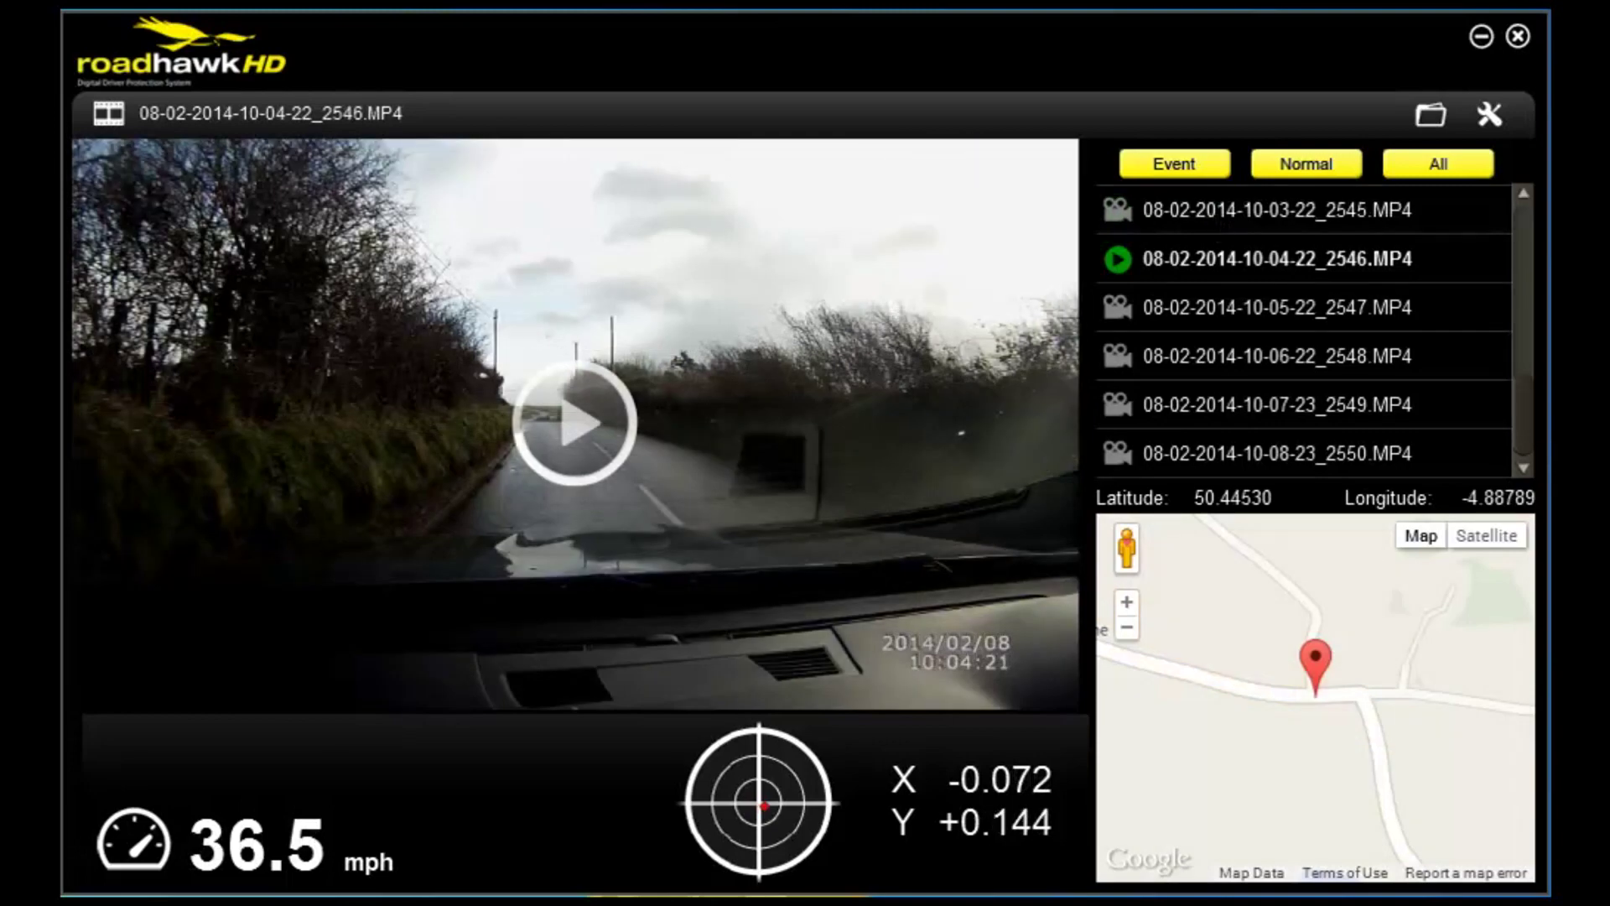
{"action": "mouse_move", "coordinate": [500, 529]}
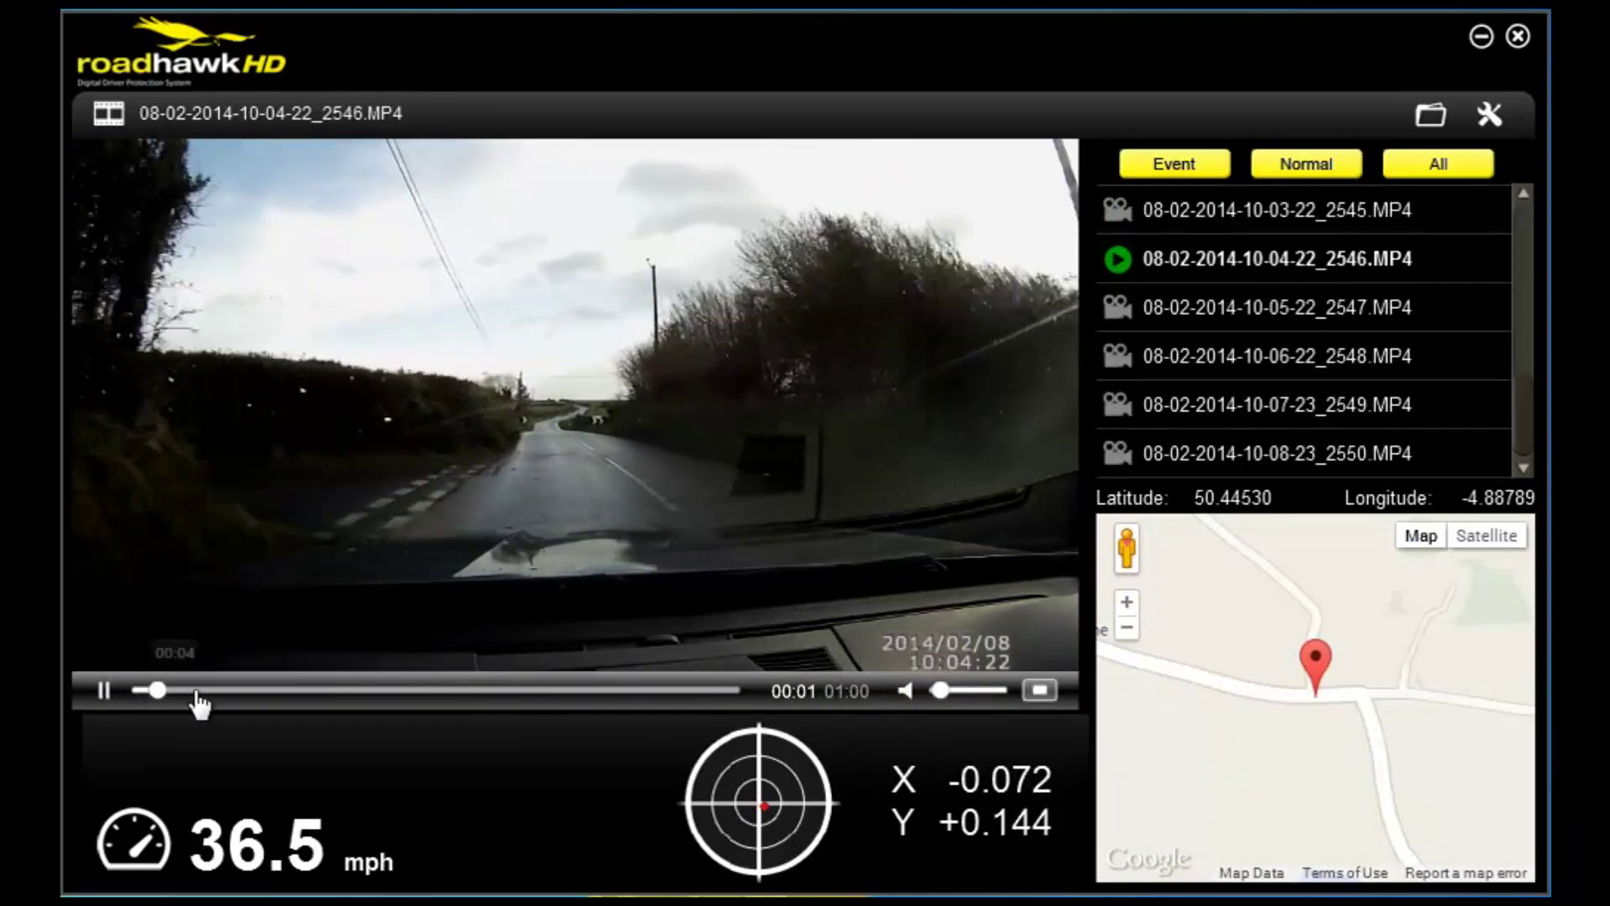
{"action": "left_click_drag", "start_coordinate": [169, 699], "coordinate": [442, 703]}
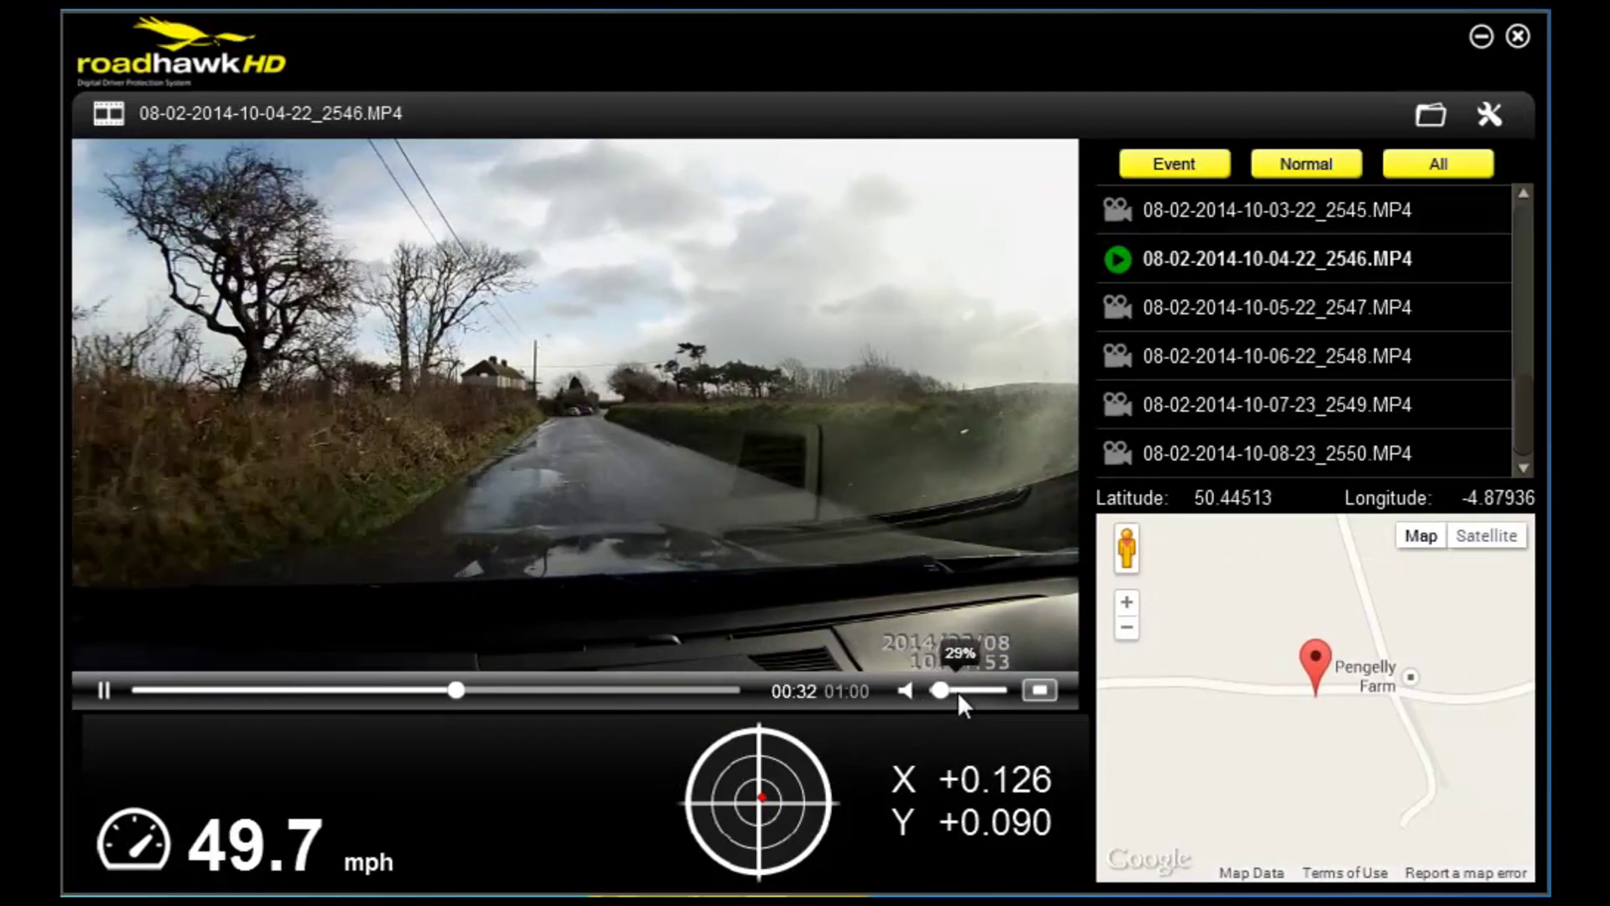
{"action": "mouse_move", "coordinate": [943, 690]}
{"action": "left_mouse_down"}
{"action": "mouse_move", "coordinate": [989, 696]}
{"action": "mouse_move", "coordinate": [945, 690]}
{"action": "left_mouse_up"}
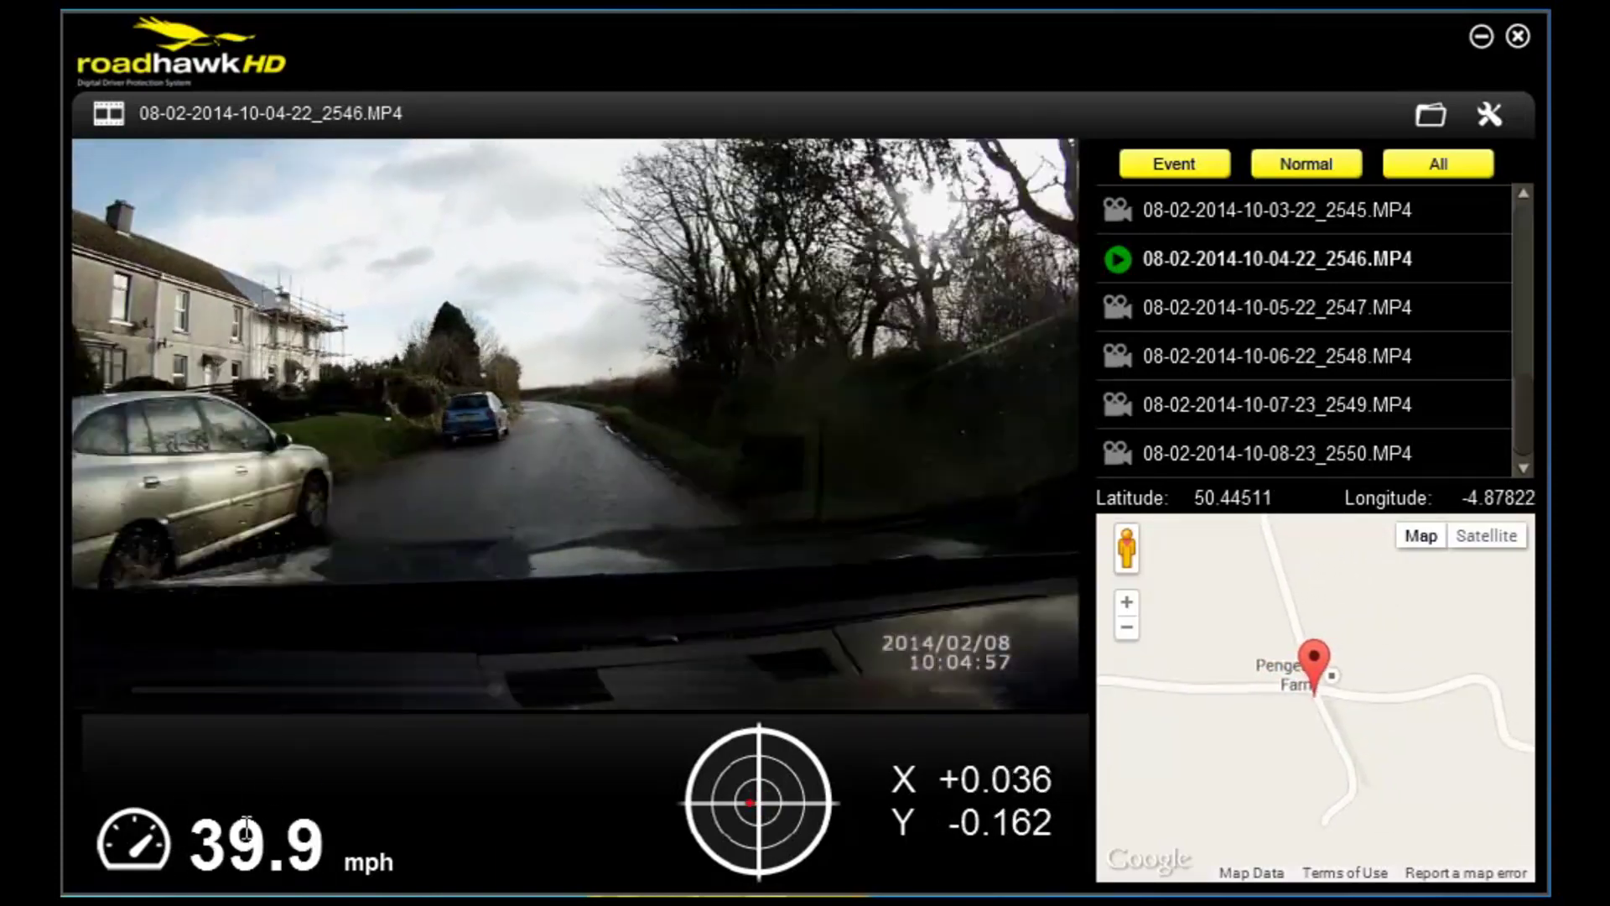
Try the speed read-out in km/h and return it to mph
{"action": "left_click", "coordinate": [369, 862]}
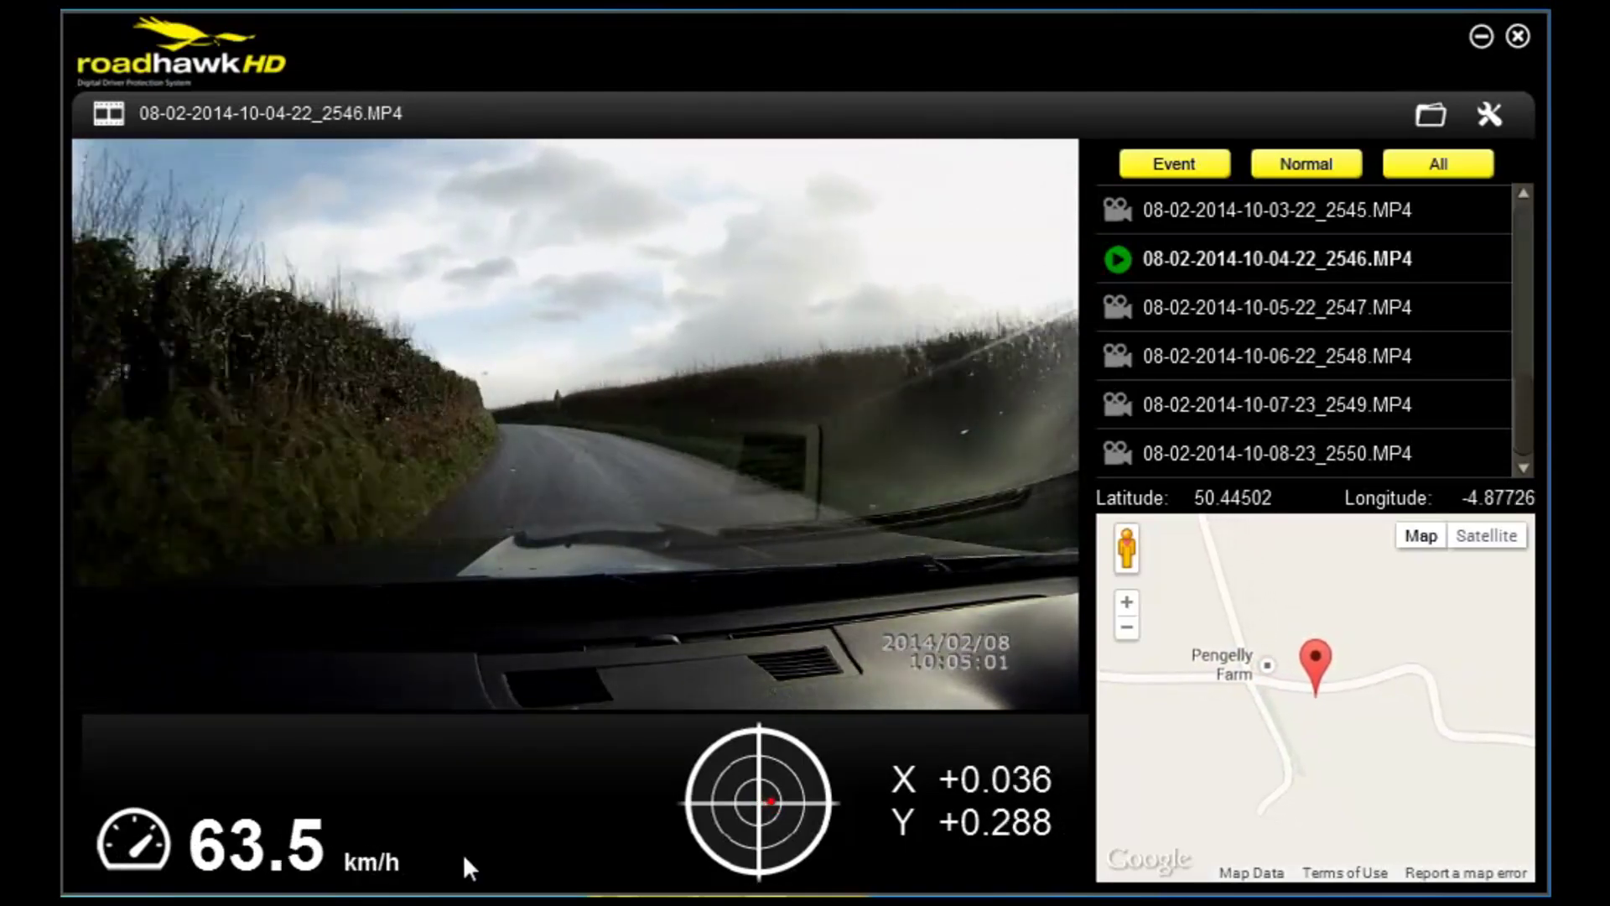
{"action": "left_click", "coordinate": [373, 861]}
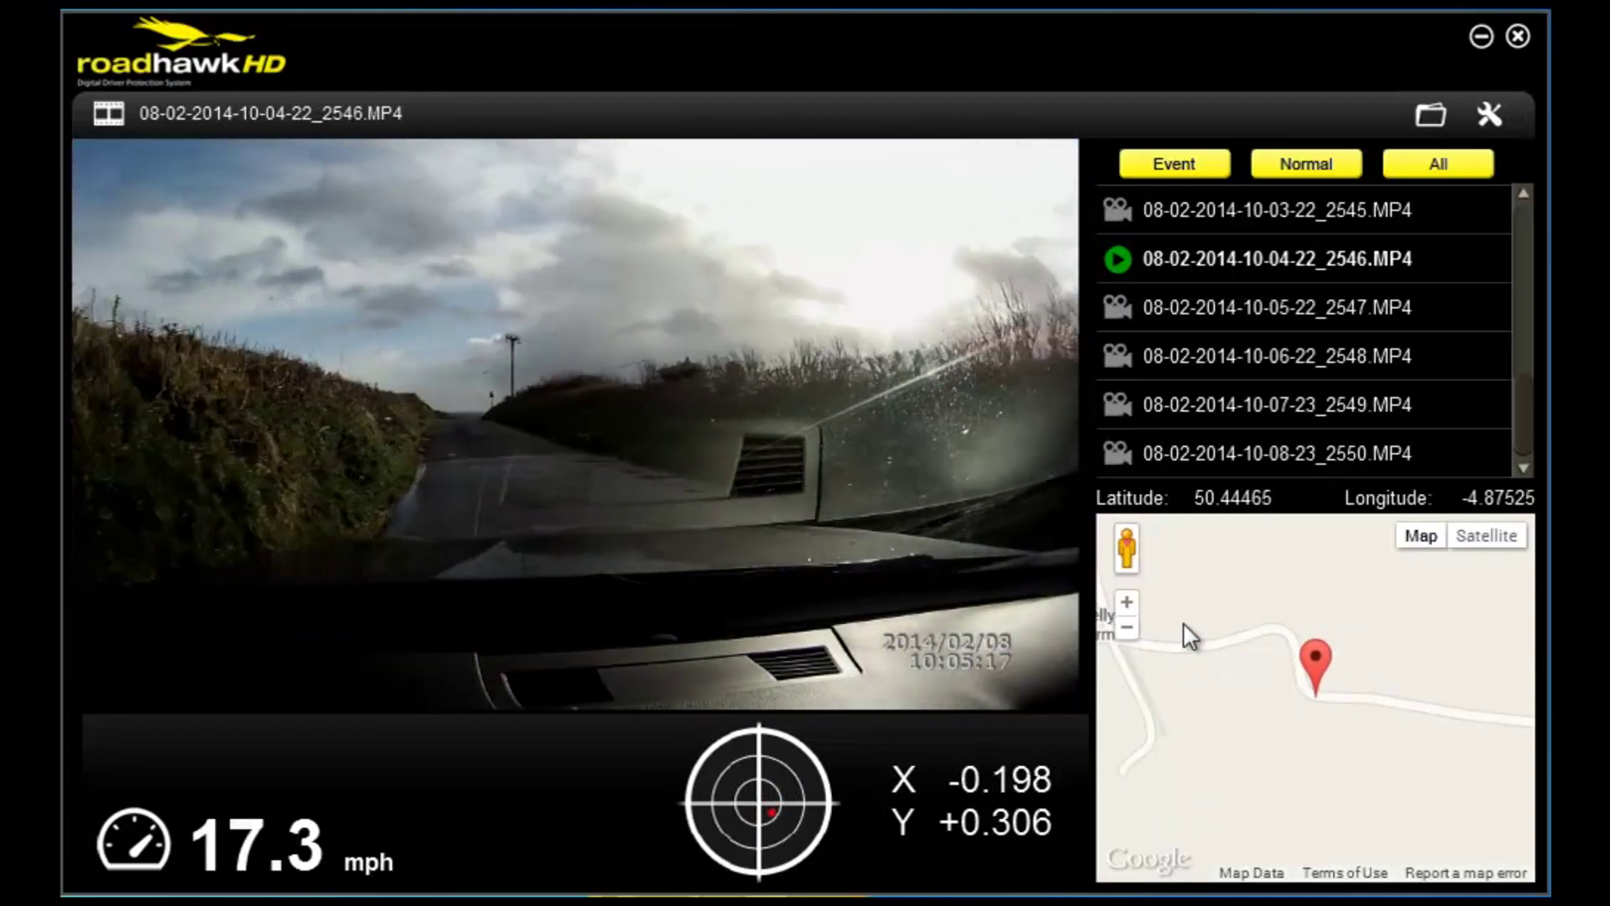
Try the zoom on the location map, change it to Satellite imagery and zoom in on the vehicle's marker
{"action": "left_click", "coordinate": [1127, 627]}
{"action": "mouse_move", "coordinate": [1419, 541]}
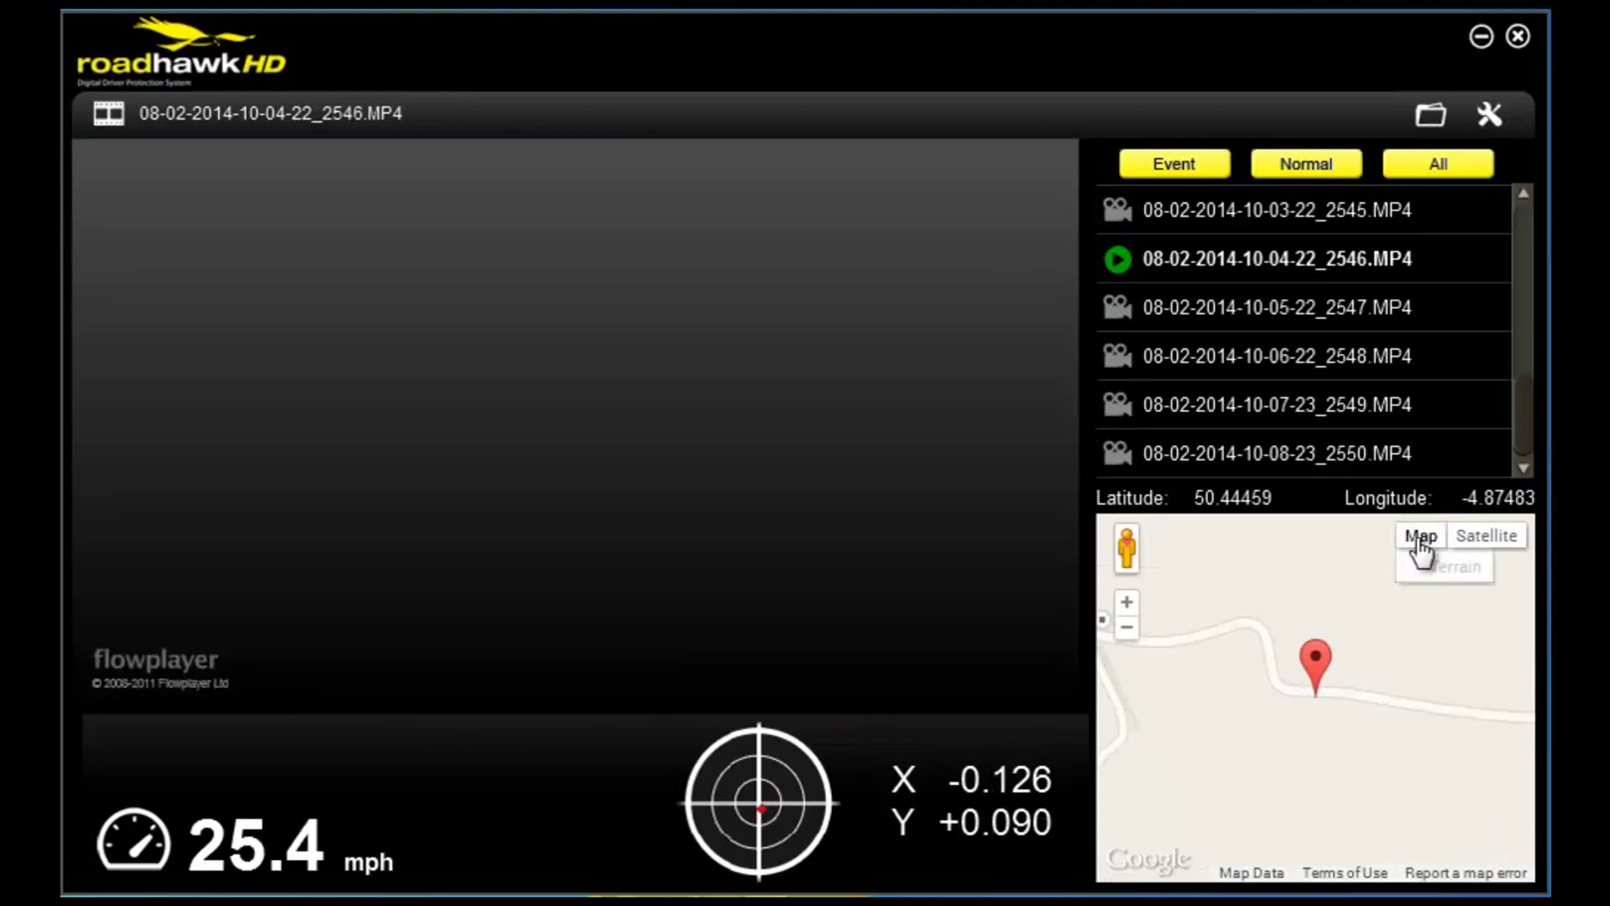
{"action": "left_click", "coordinate": [1468, 540]}
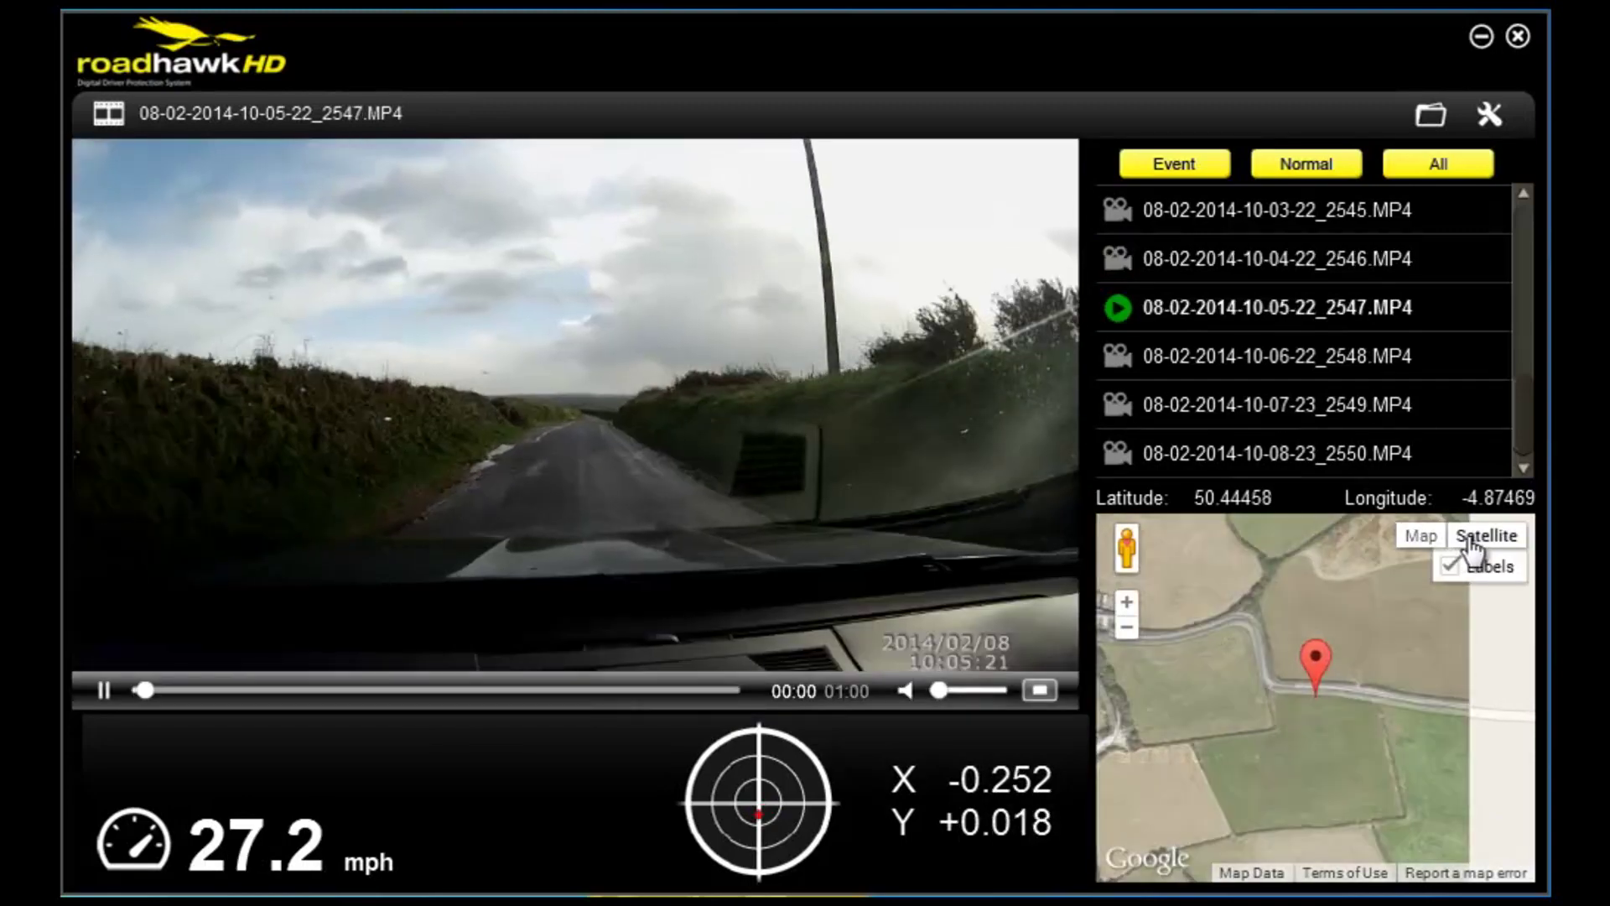
{"action": "left_click", "coordinate": [1129, 605]}
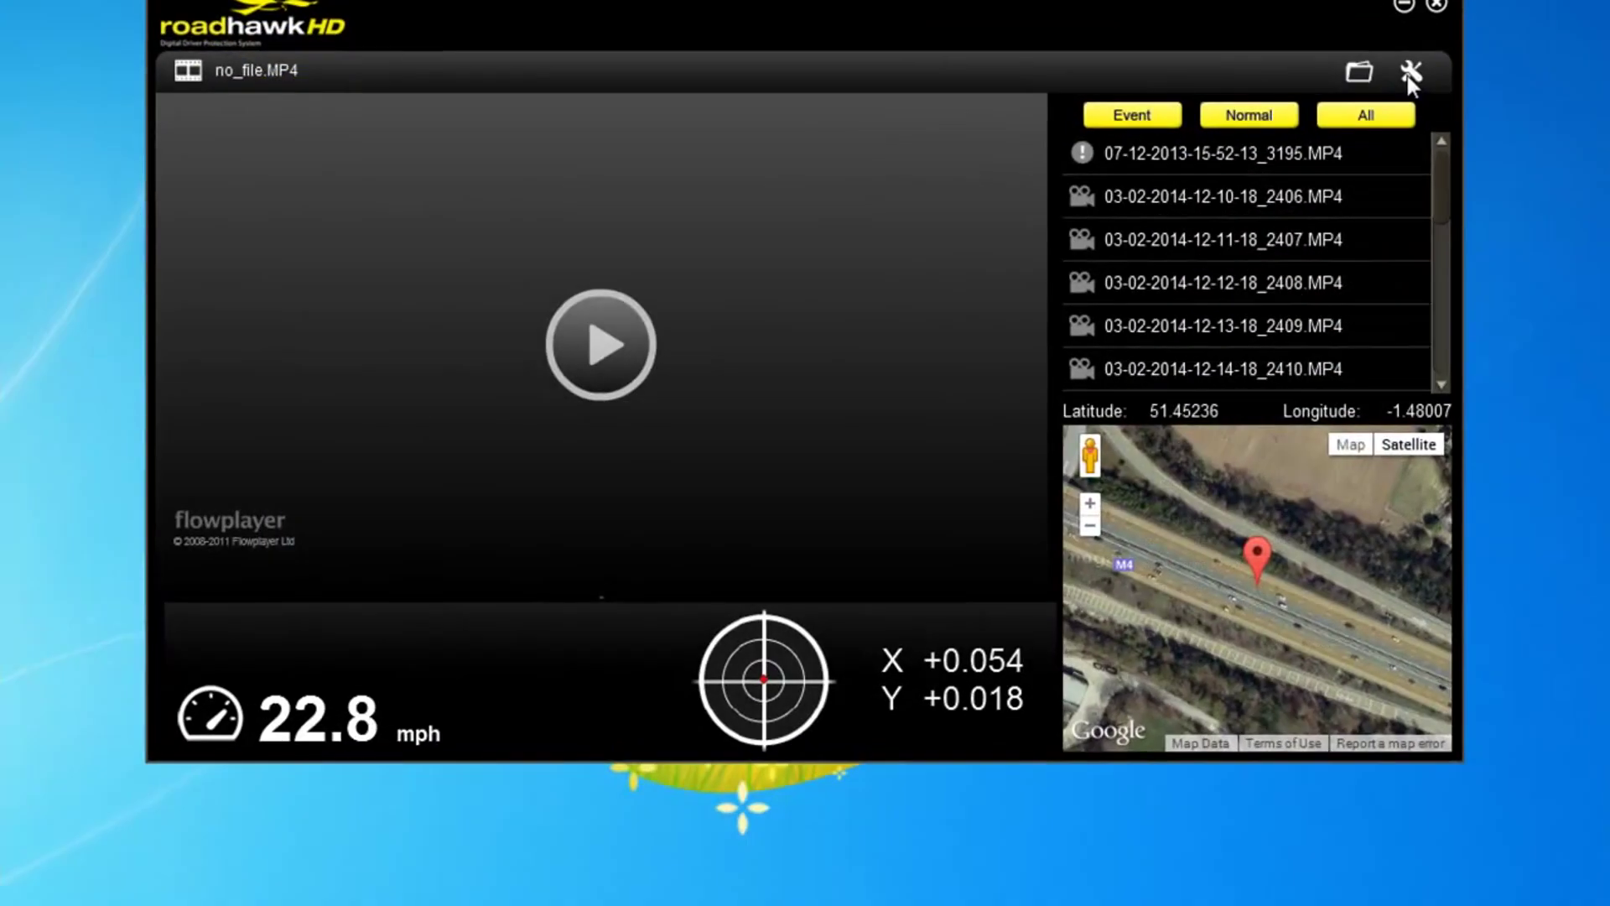
Open the camera settings and review the available Resolution and Frame Rate options, leaving them at 720p and 60fps
{"action": "left_click", "coordinate": [1408, 73]}
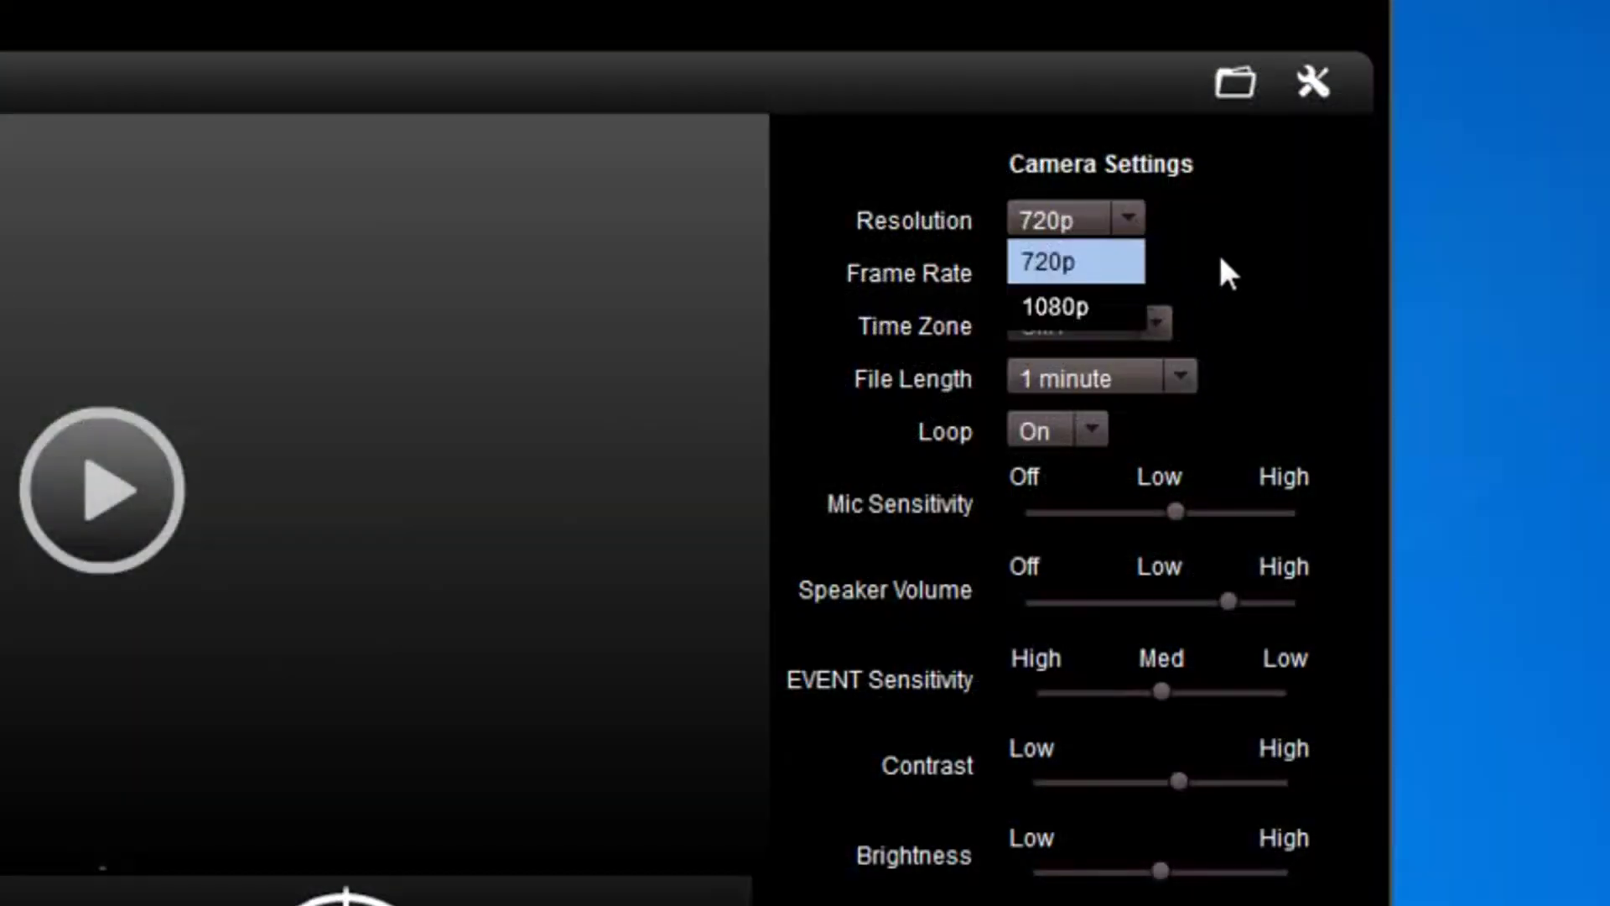
{"action": "left_click", "coordinate": [1239, 249]}
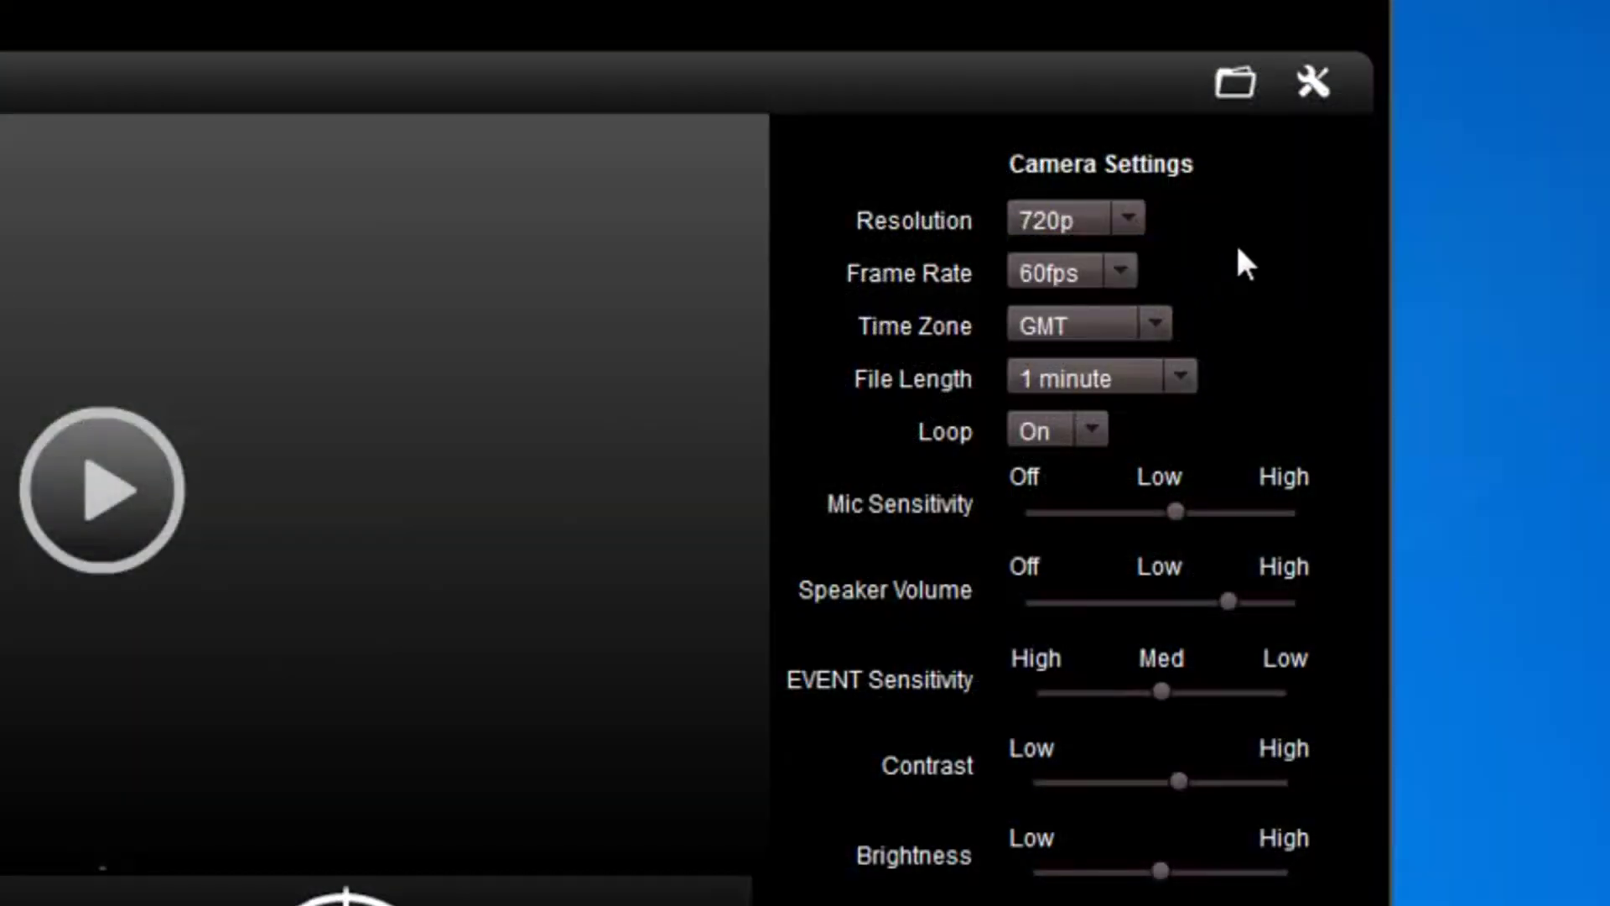
{"action": "left_click", "coordinate": [1097, 275]}
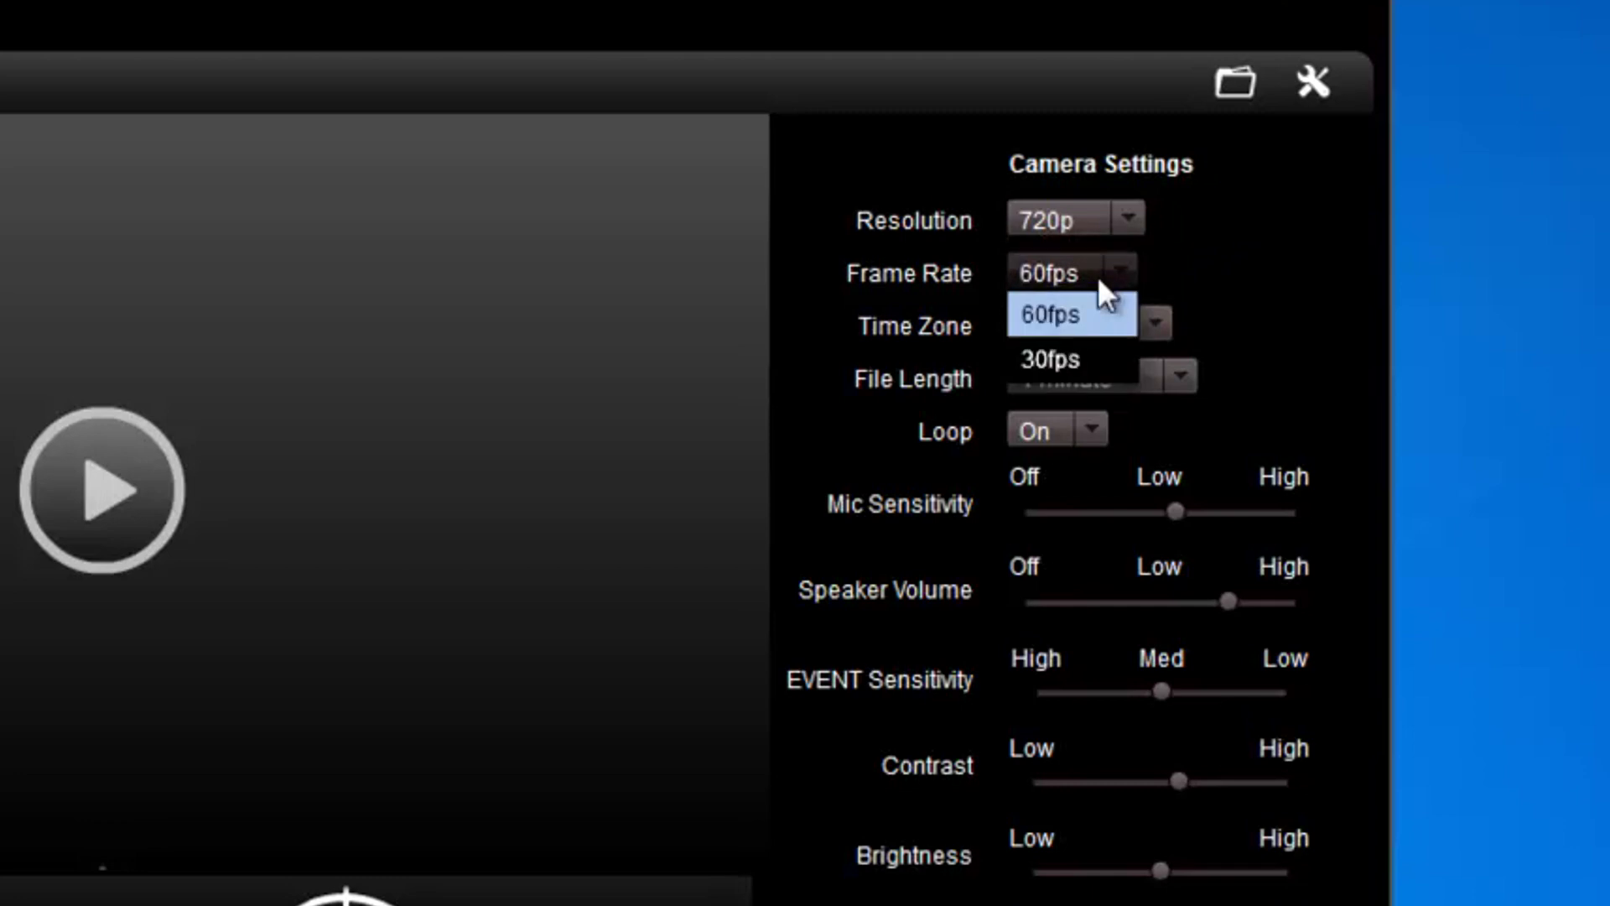
{"action": "left_click", "coordinate": [1083, 320]}
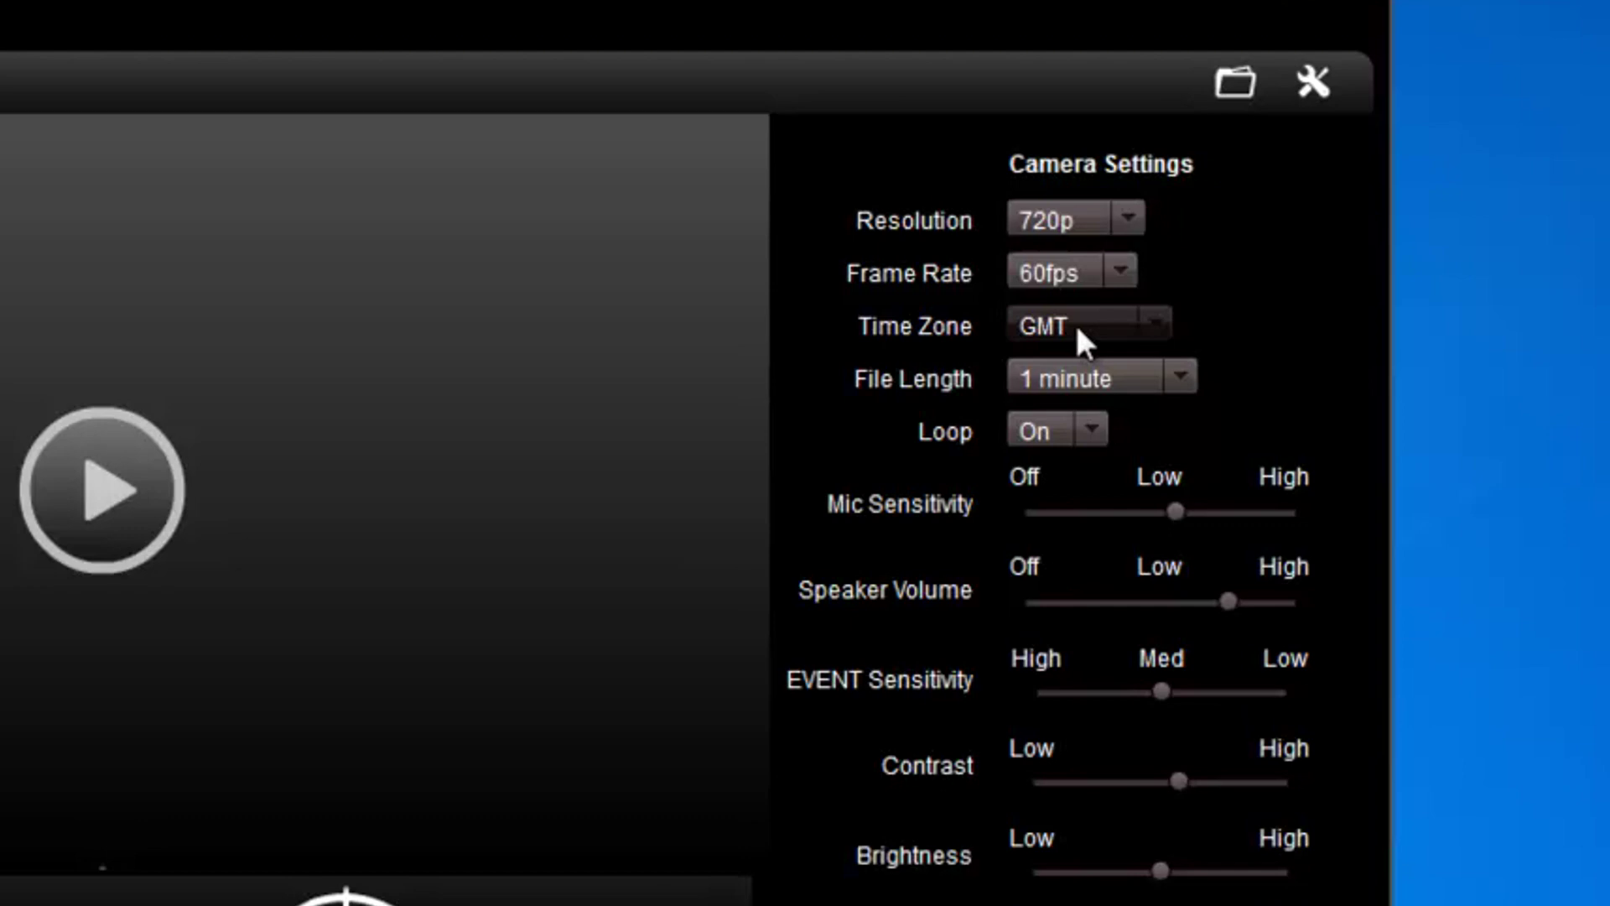
Review the choices offered for Time Zone, File Length and Loop in the camera settings without changing them
{"action": "left_click", "coordinate": [1077, 328]}
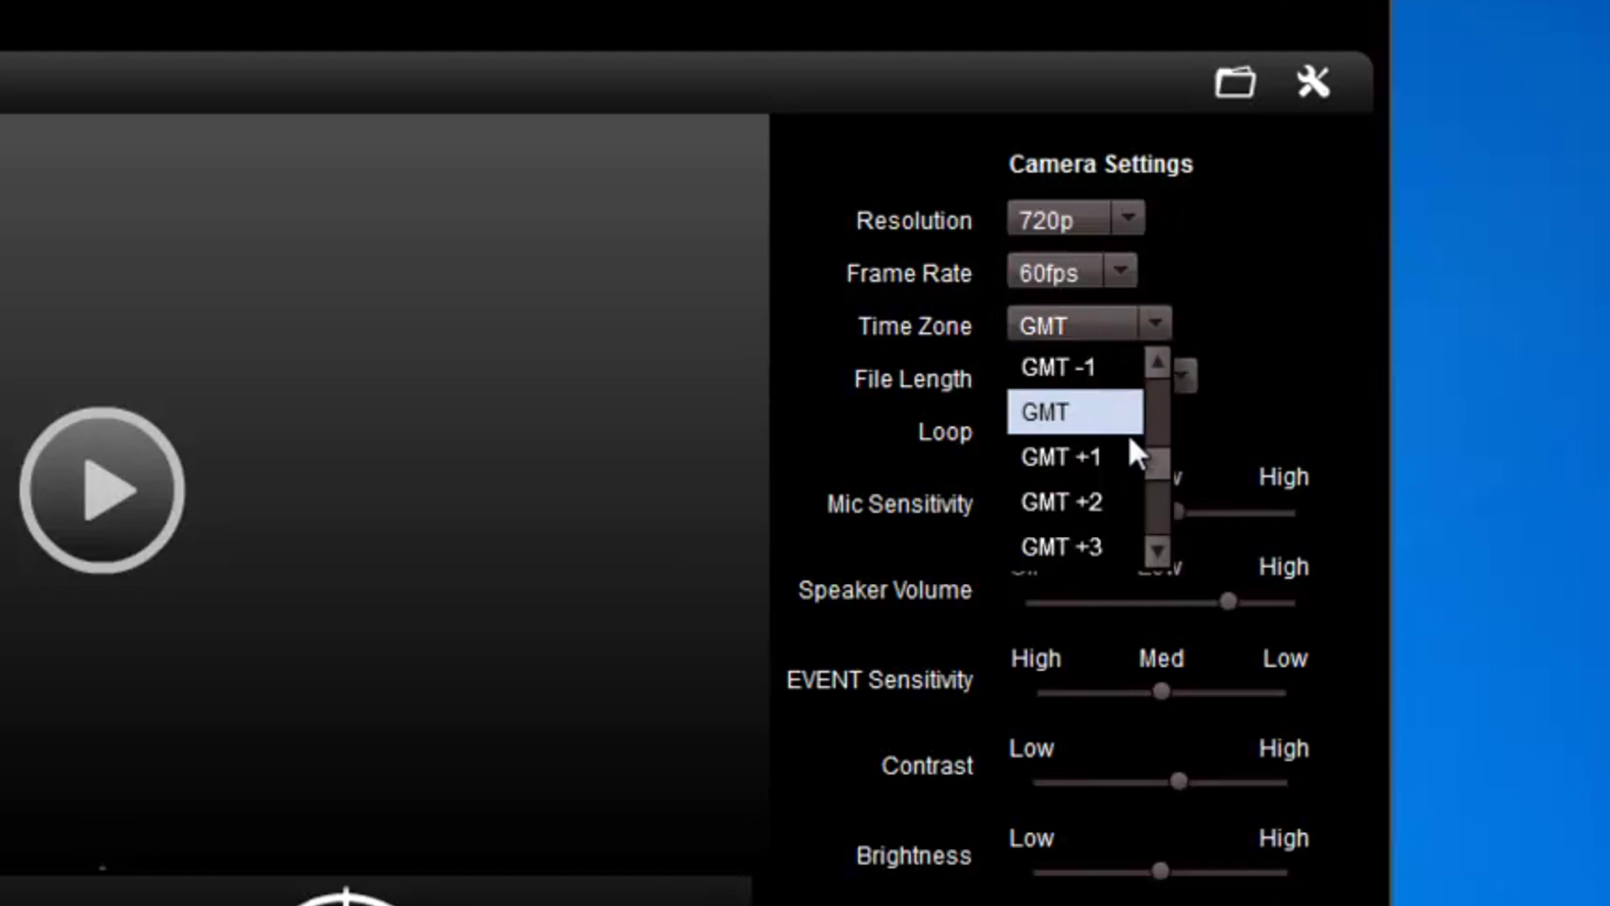
{"action": "left_click", "coordinate": [1172, 325]}
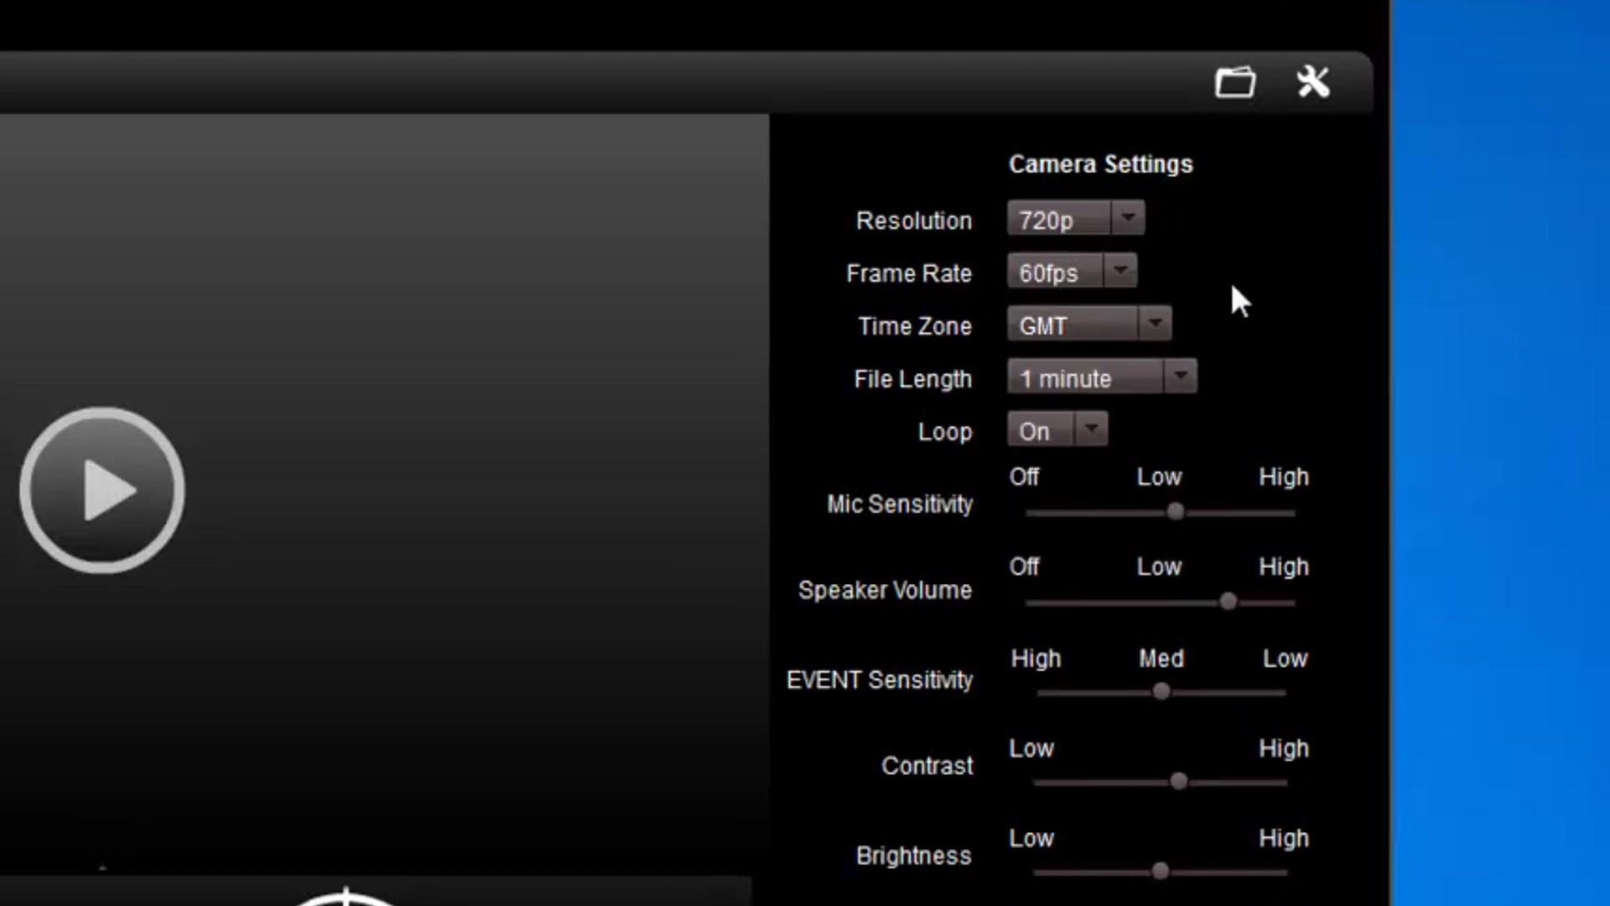
{"action": "left_click", "coordinate": [1181, 371]}
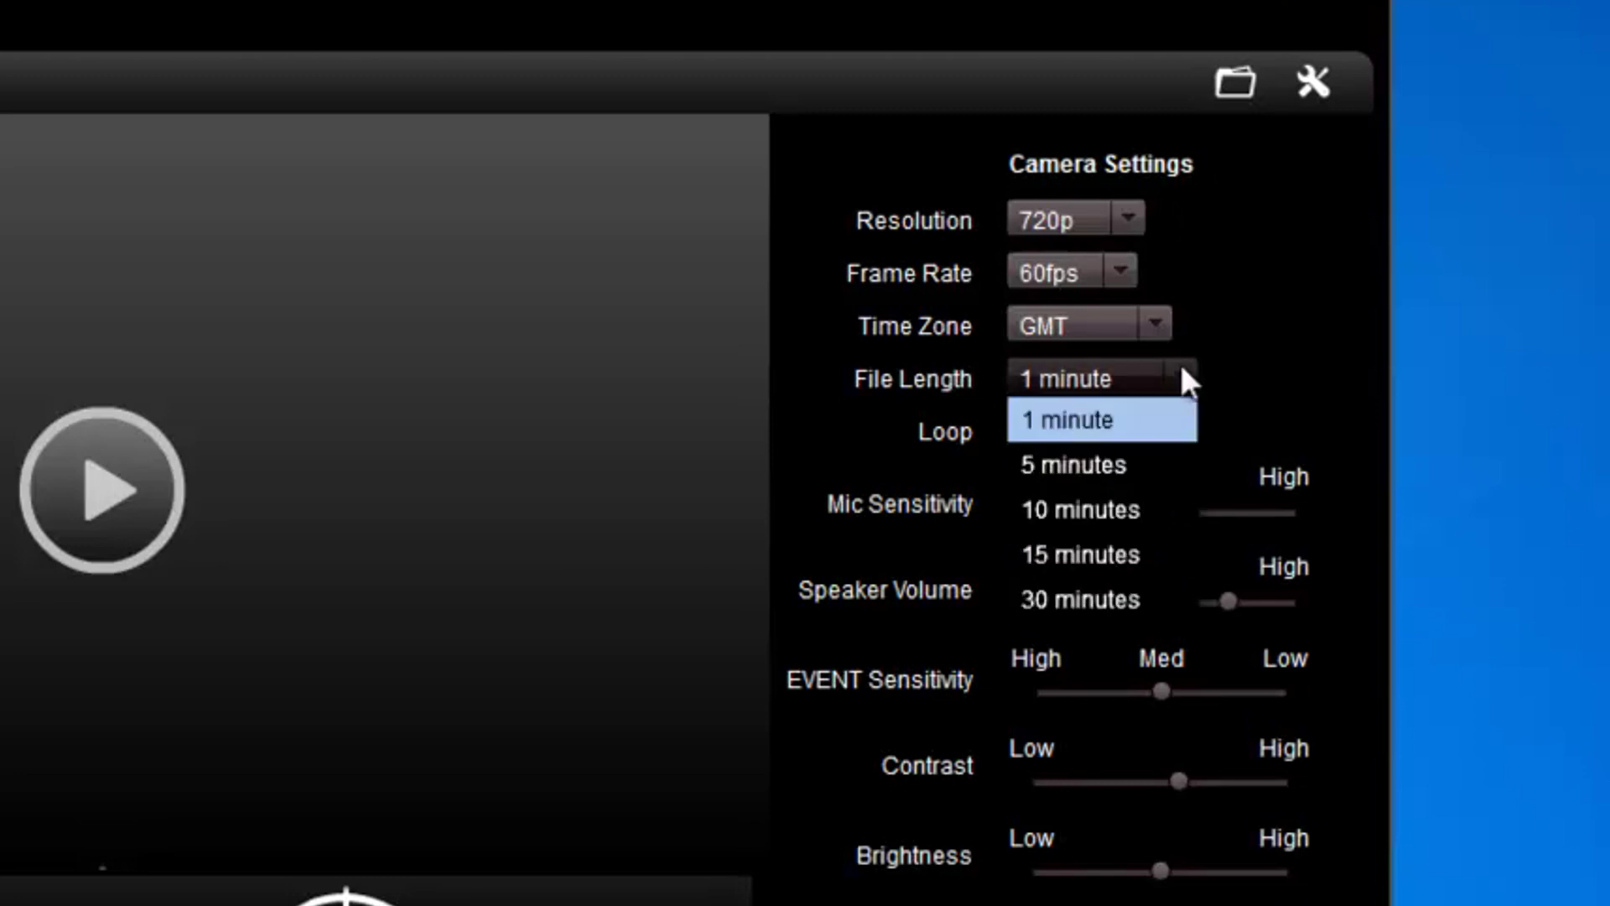
{"action": "left_click", "coordinate": [1181, 369]}
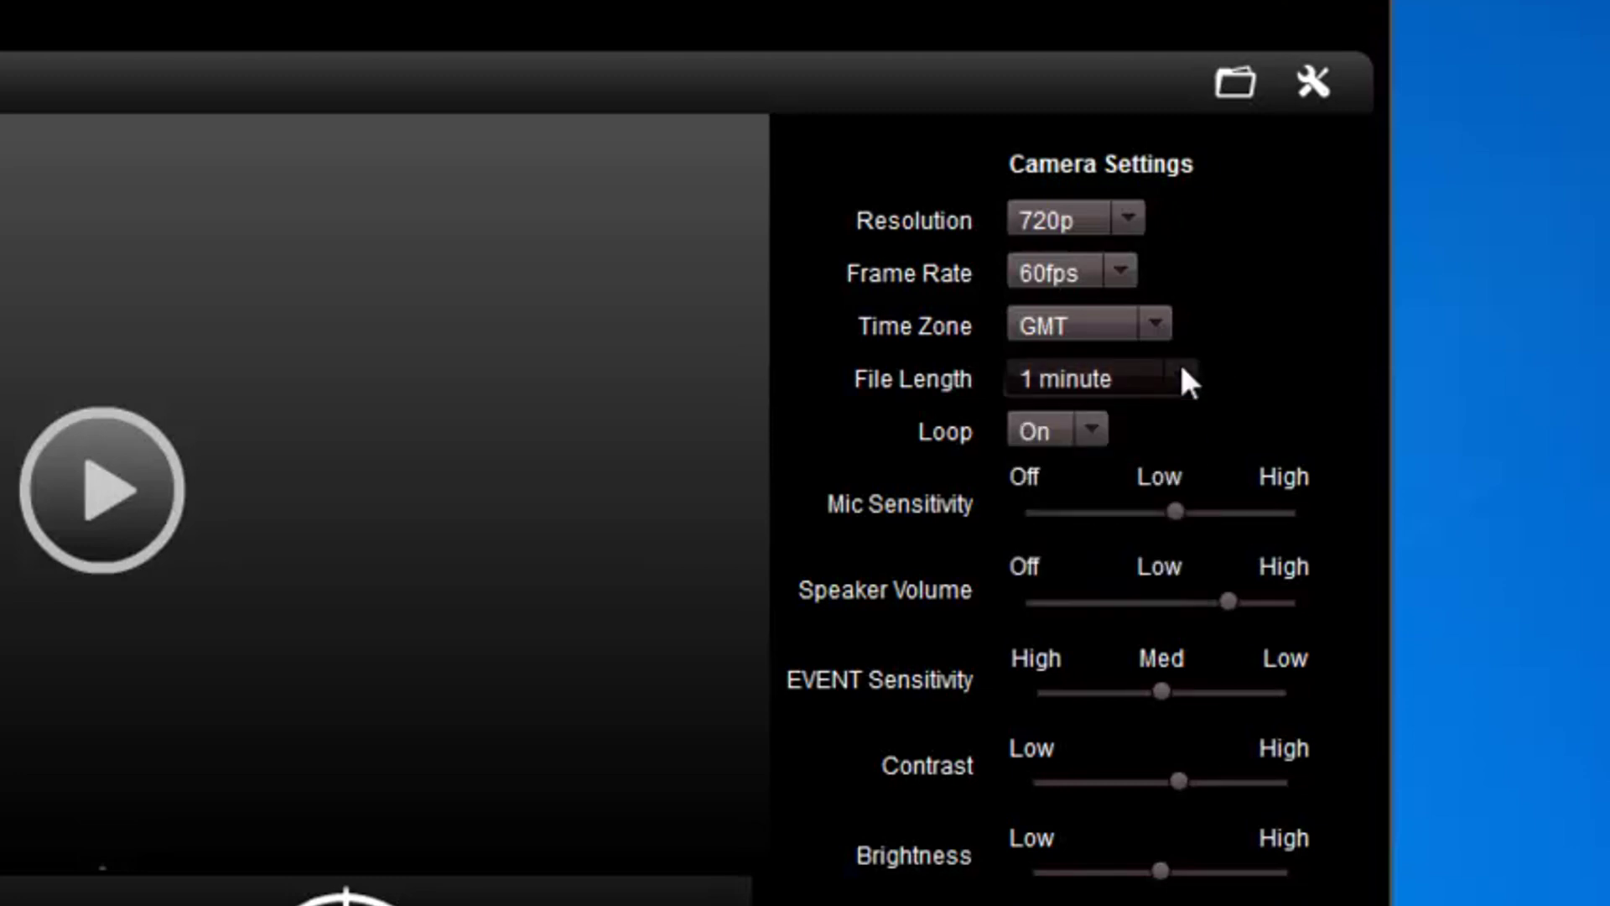
{"action": "left_click", "coordinate": [1091, 428]}
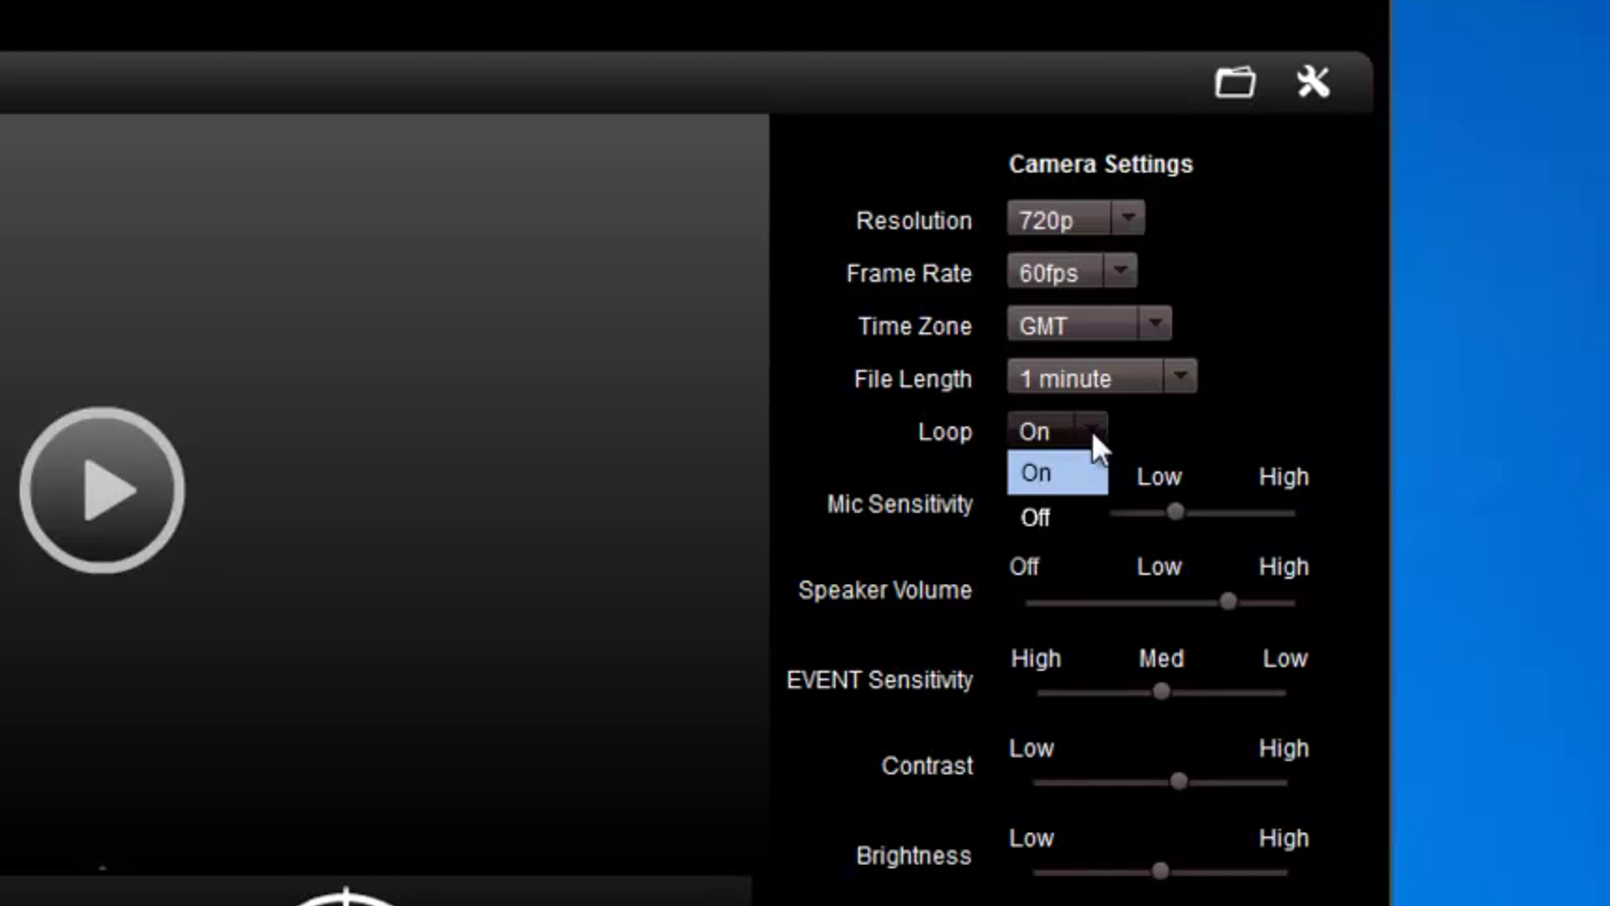
{"action": "left_click", "coordinate": [1092, 430]}
{"action": "left_click", "coordinate": [1091, 428]}
{"action": "left_click", "coordinate": [1092, 430]}
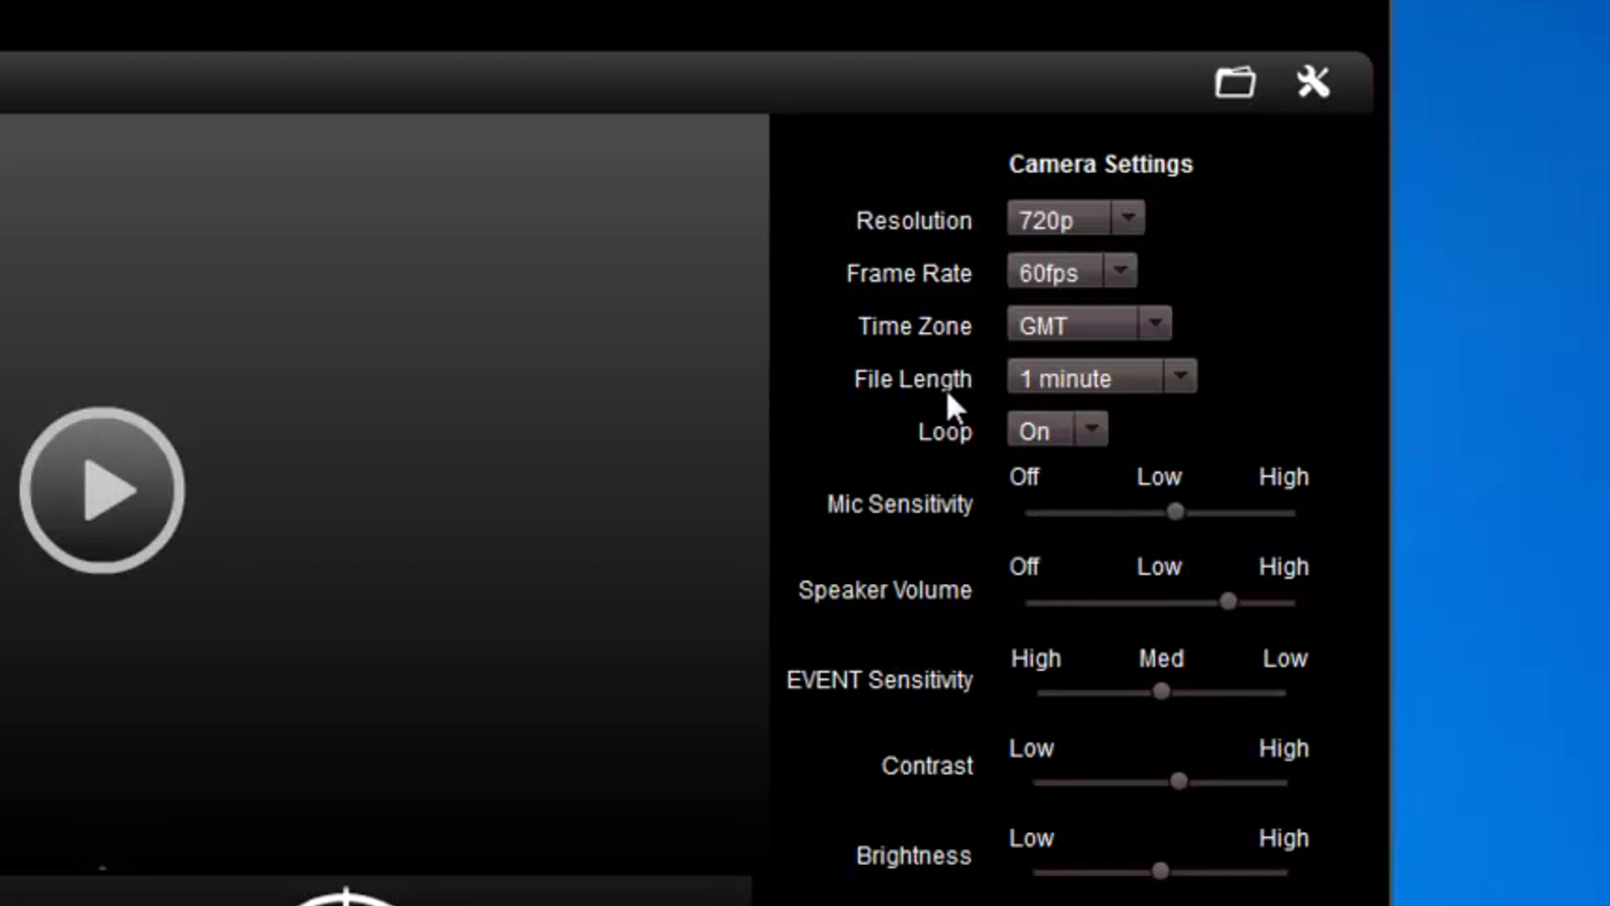
Set the camera's recording File Length to 5 minutes
{"action": "left_click", "coordinate": [1173, 379]}
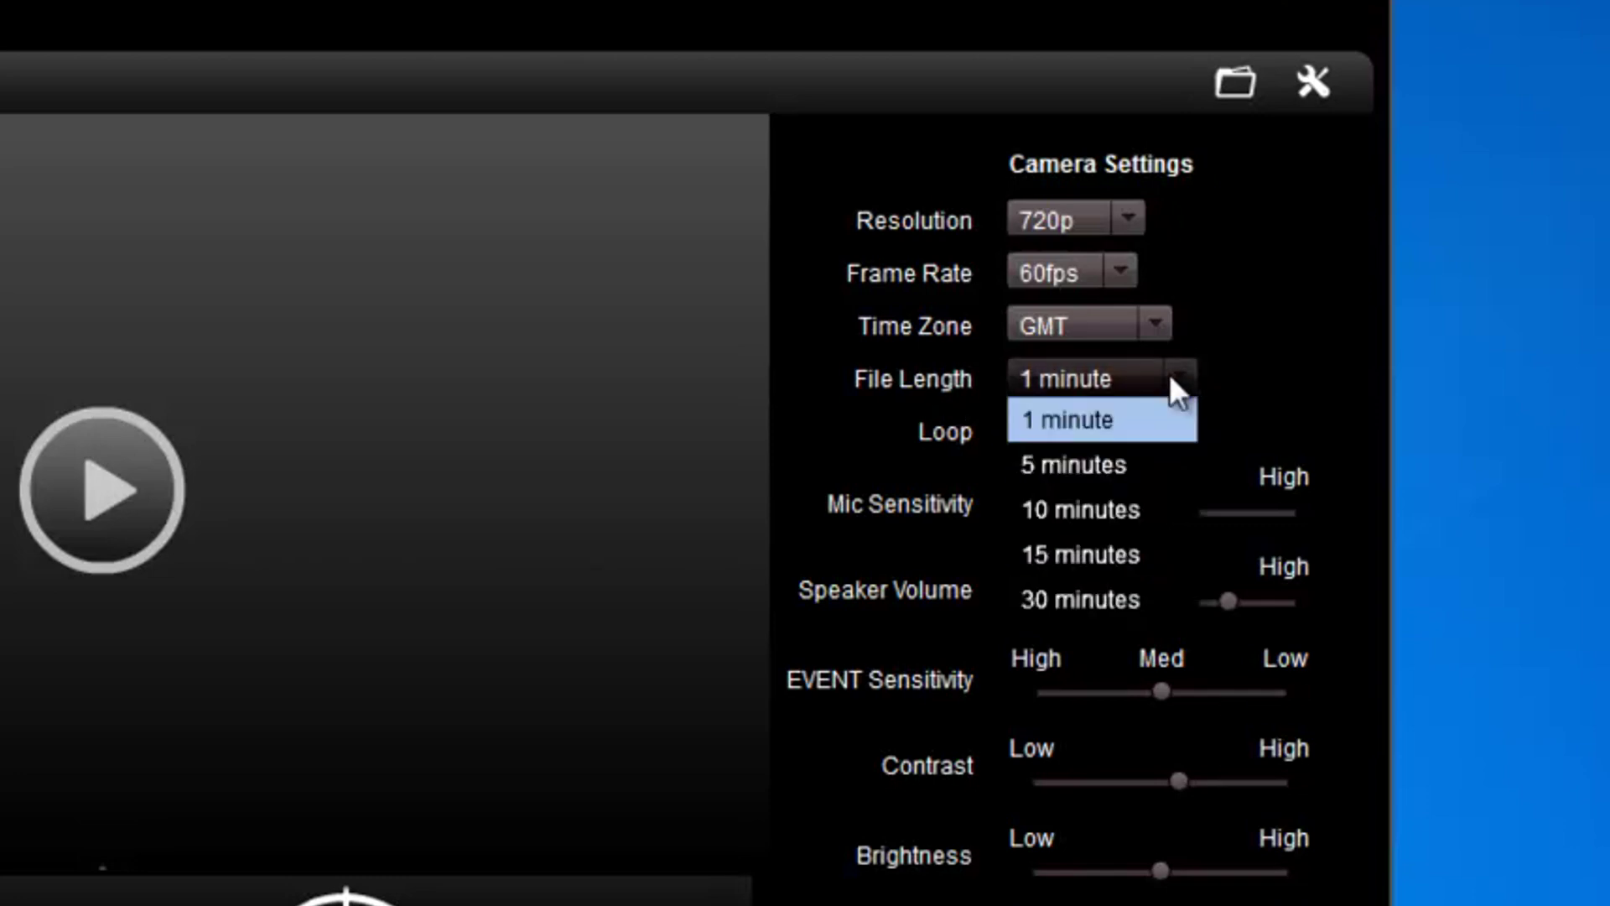
{"action": "left_click", "coordinate": [1141, 461]}
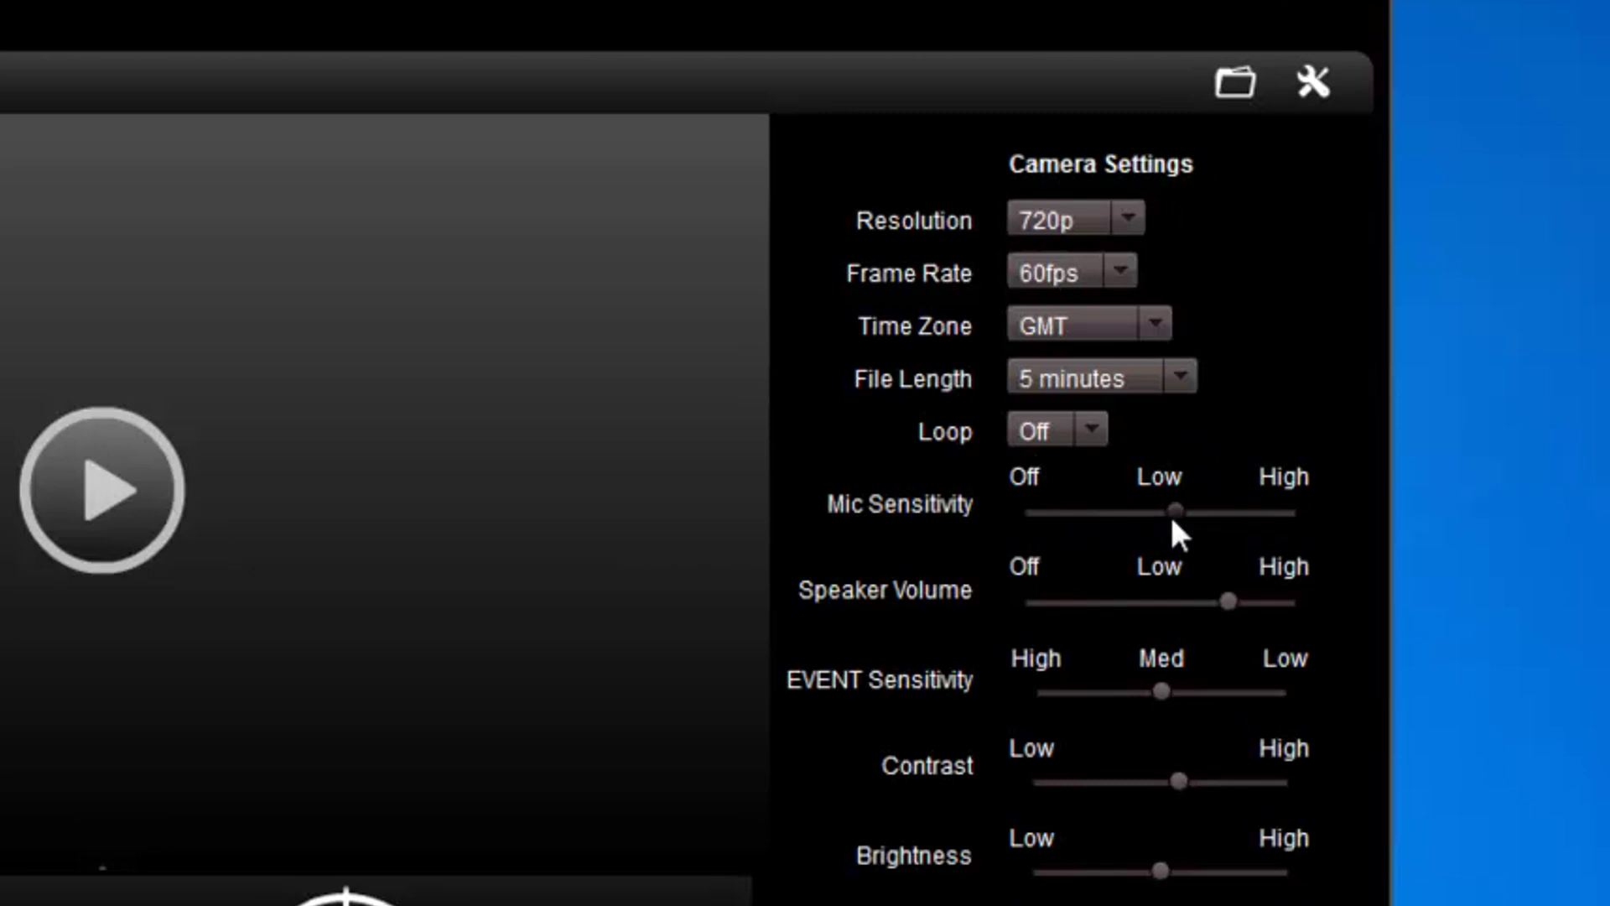
Raise the Mic Sensitivity to between Low and High, and reduce the Speaker Volume to between Off and Low
{"action": "left_click_drag", "start_coordinate": [1173, 522], "coordinate": [1067, 523]}
{"action": "left_click_drag", "start_coordinate": [1060, 517], "coordinate": [1234, 512]}
{"action": "left_click_drag", "start_coordinate": [1223, 614], "coordinate": [1091, 608]}
Set the EVENT Sensitivity slightly past Med toward Low and raise the Brightness a little above its midpoint
{"action": "left_click_drag", "start_coordinate": [1163, 695], "coordinate": [1071, 701]}
{"action": "left_click_drag", "start_coordinate": [1070, 698], "coordinate": [1152, 701]}
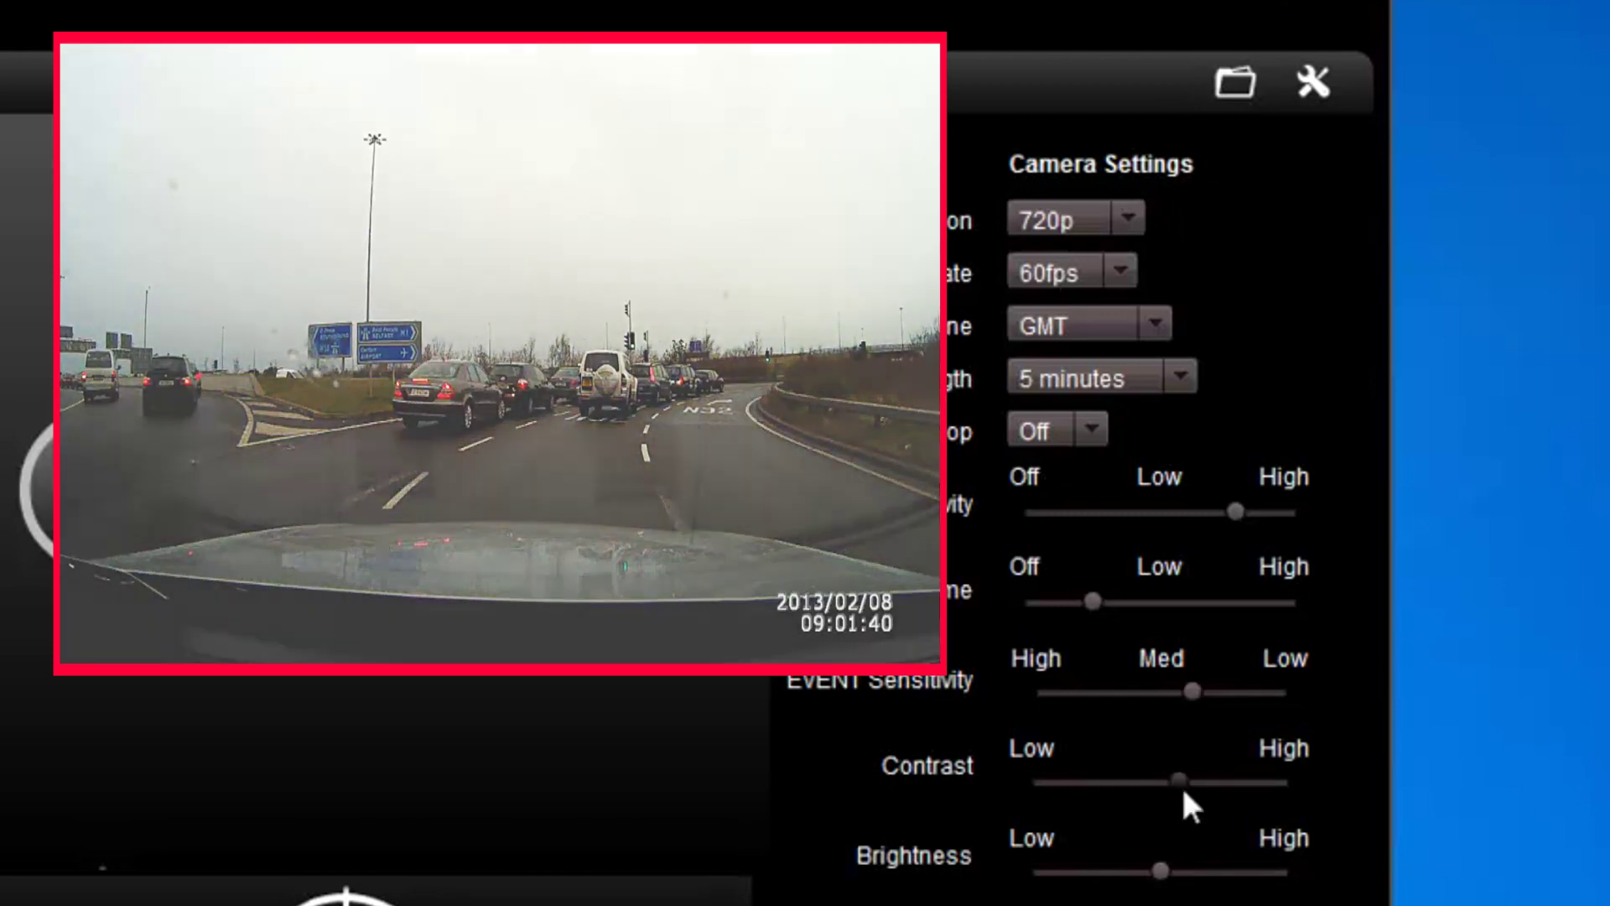
{"action": "left_click", "coordinate": [1181, 783]}
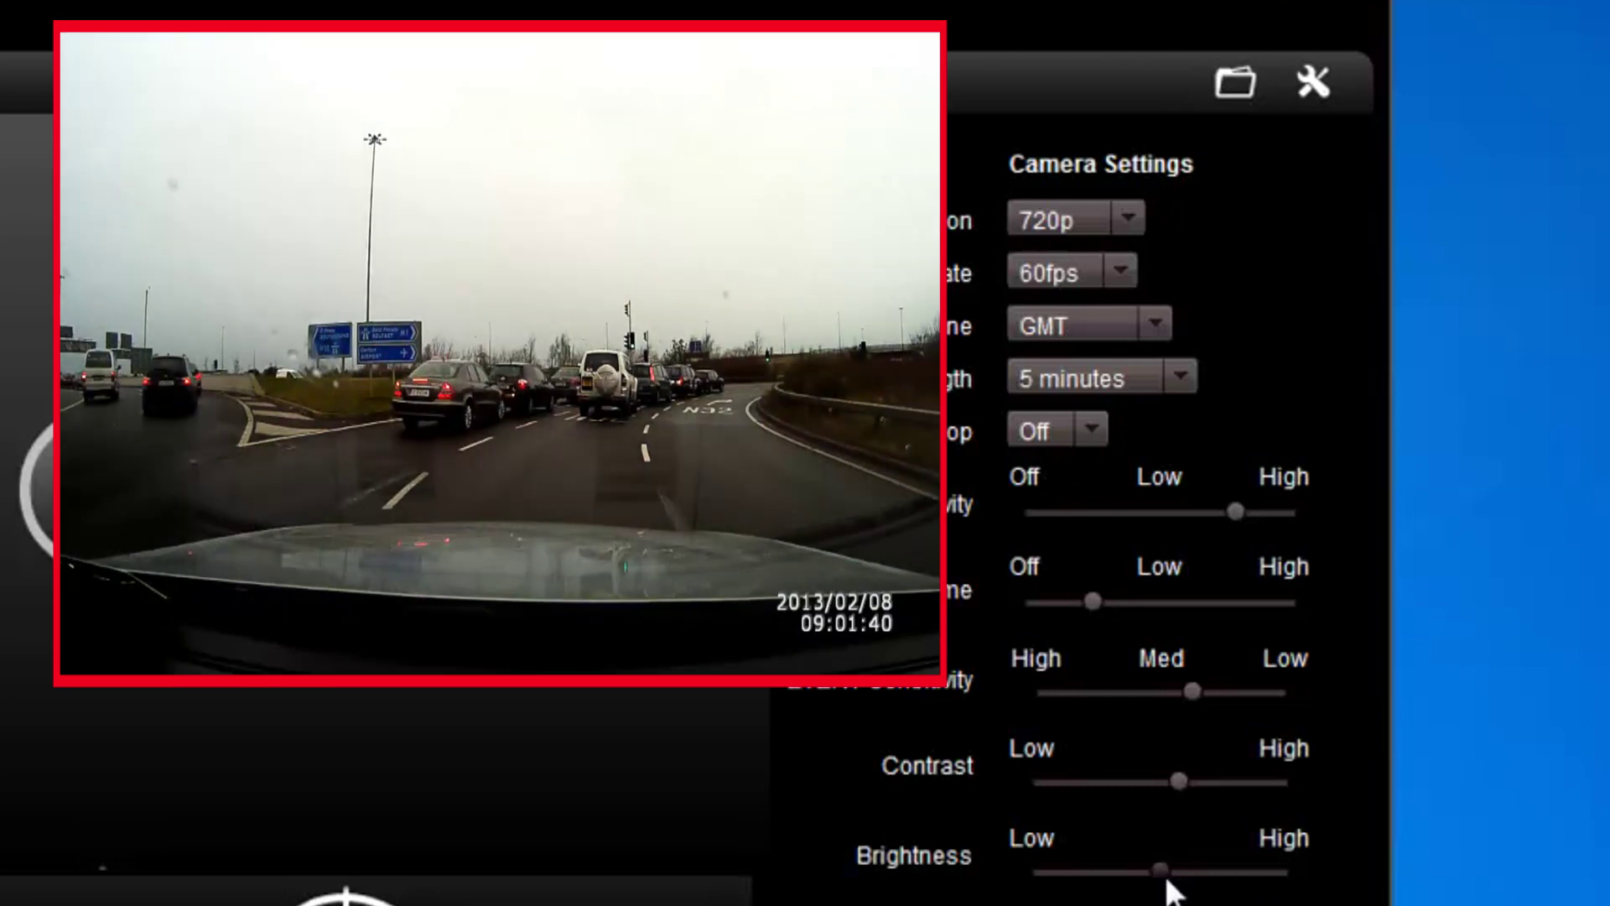
{"action": "left_click_drag", "start_coordinate": [1172, 891], "coordinate": [1215, 891]}
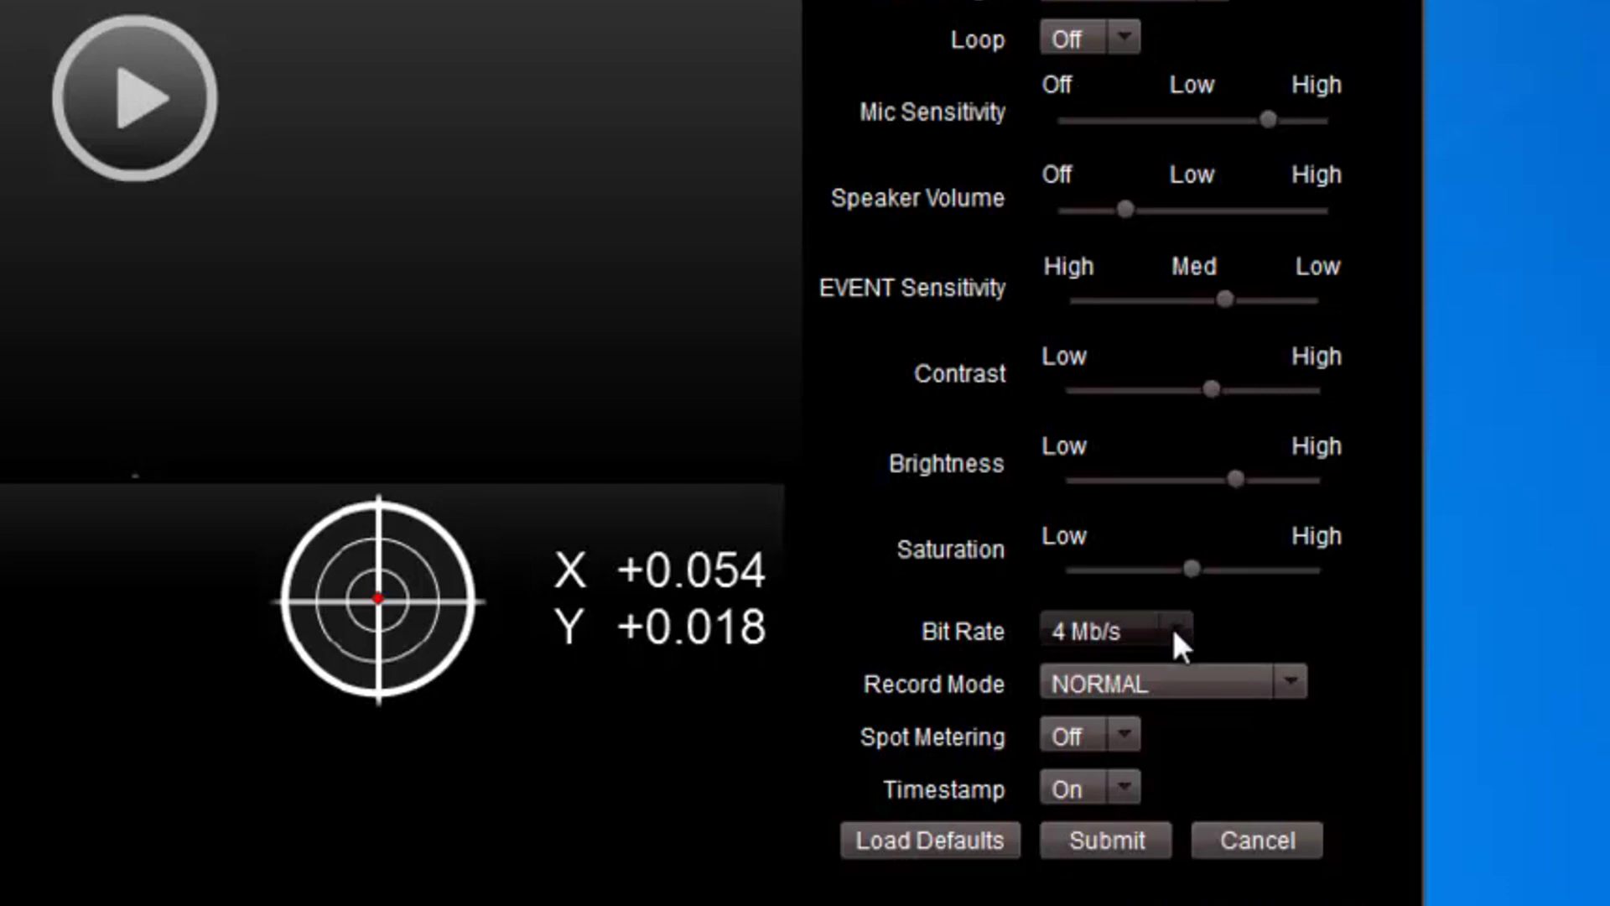
Review the Bit Rate options, keeping 4 Mb/s, and set the Record Mode to EVENT + NORMAL, accepting the required file length
{"action": "left_click", "coordinate": [1178, 641]}
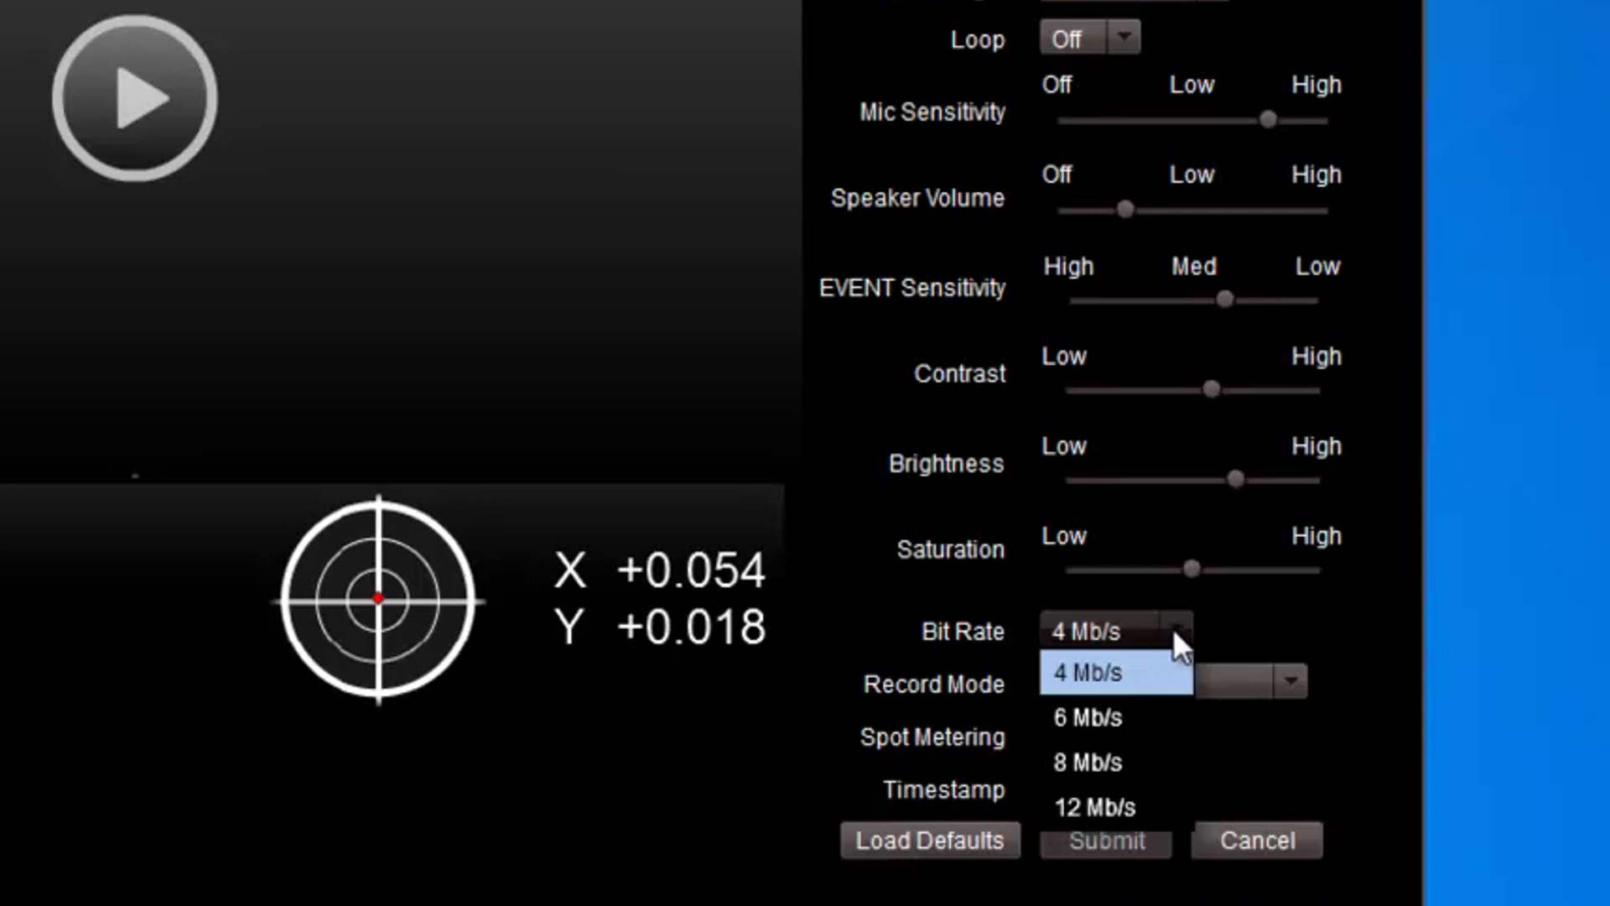
{"action": "left_click", "coordinate": [1173, 627]}
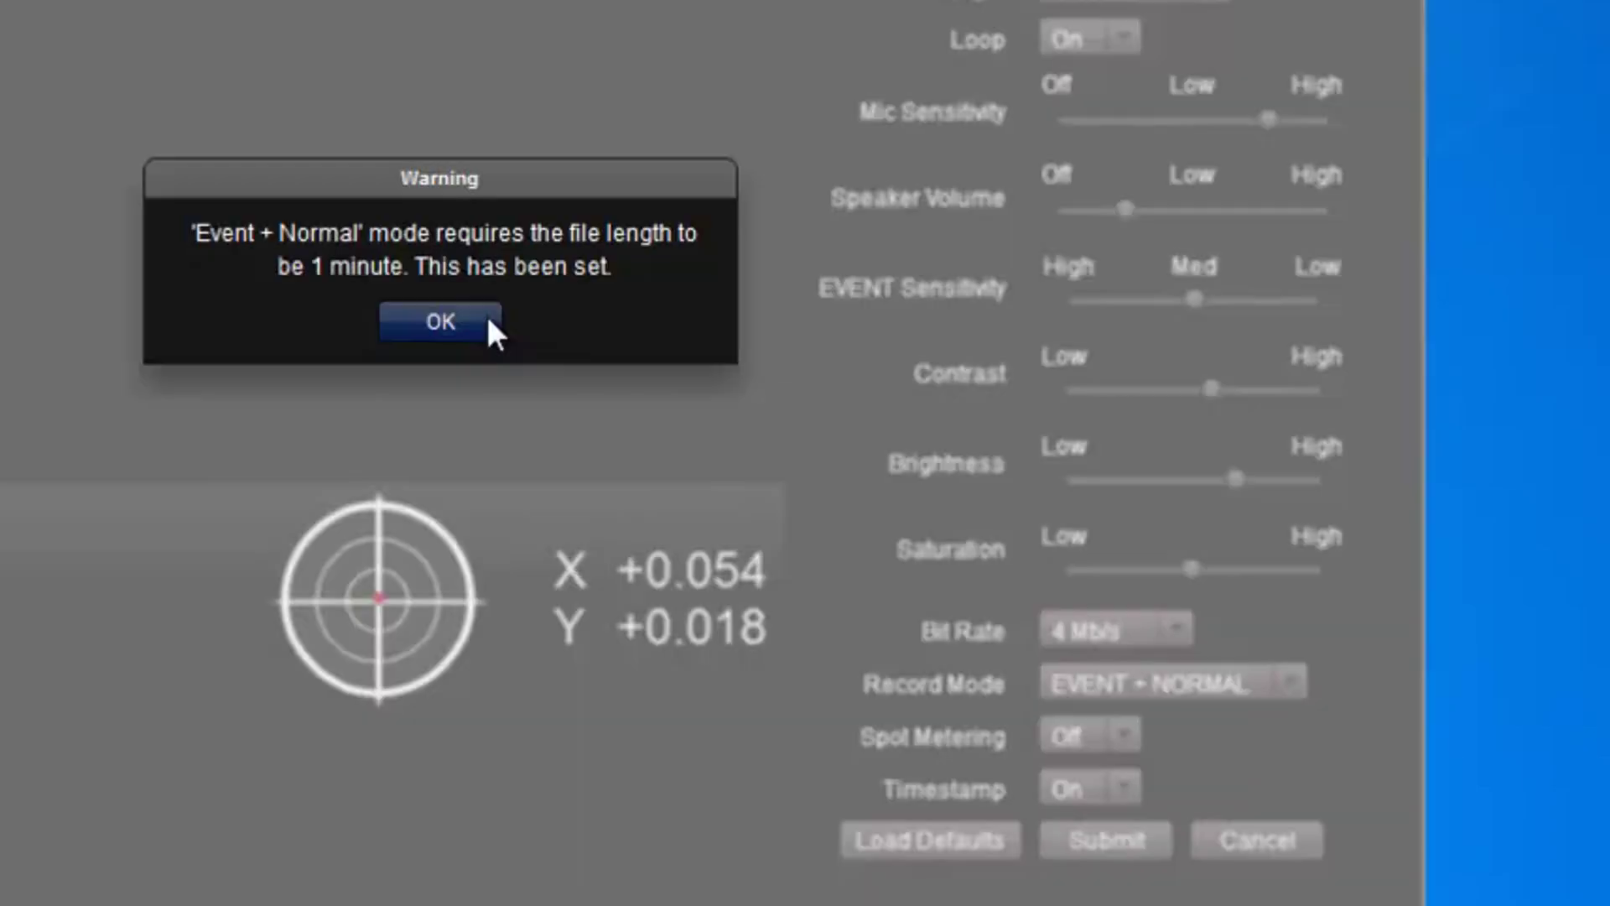
{"action": "left_click", "coordinate": [440, 322]}
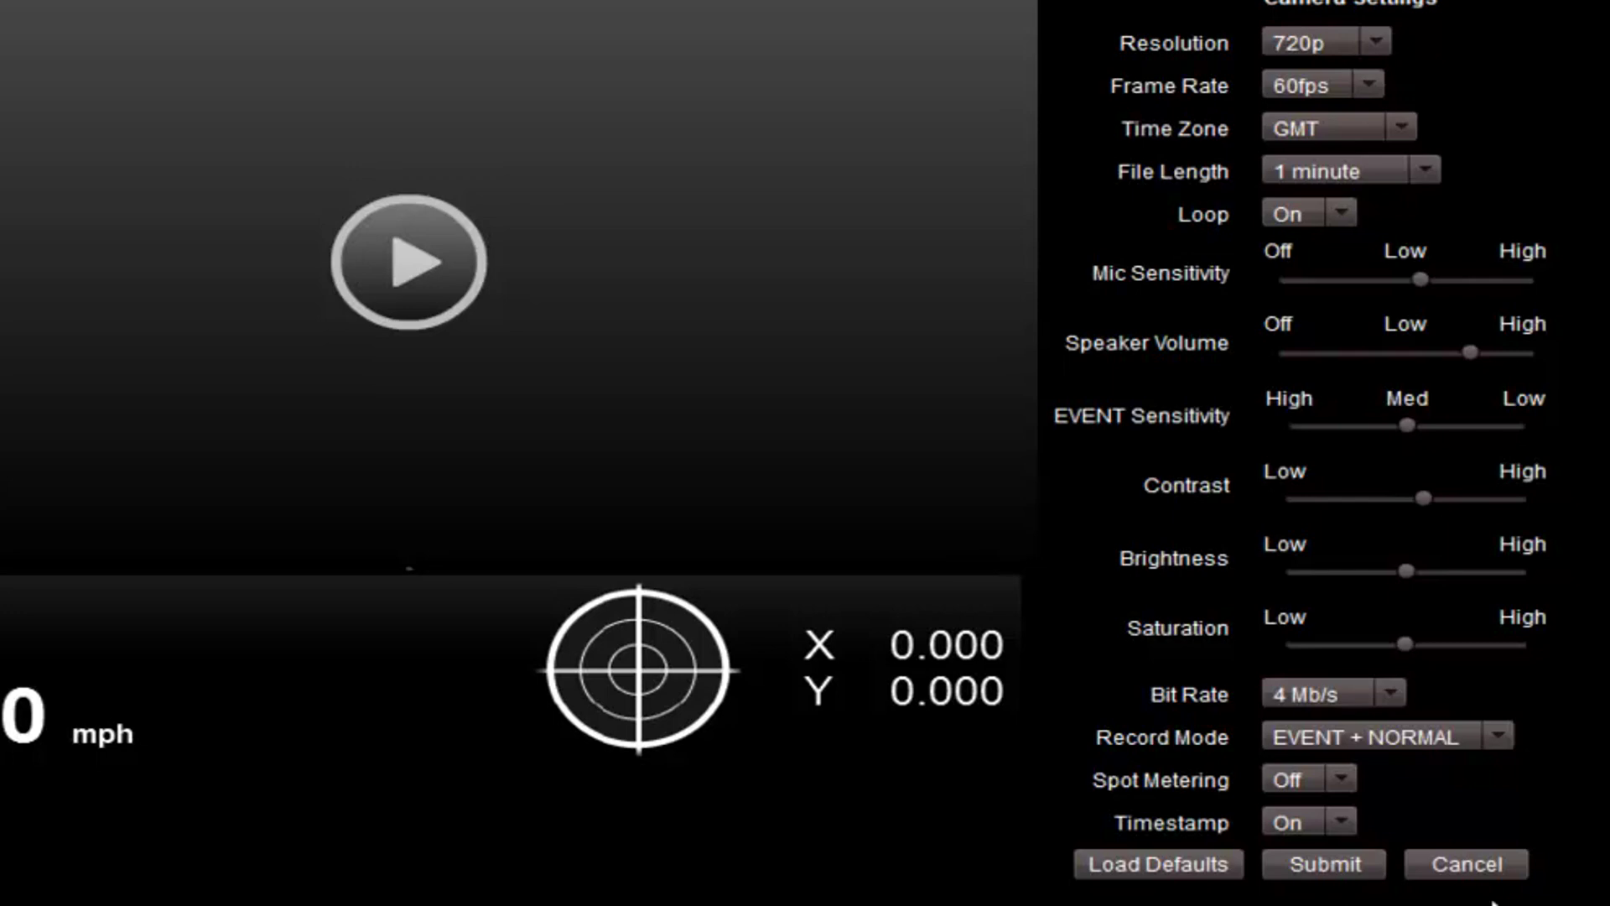
Try to set the Record Mode to NORMAL and submit the camera settings
{"action": "left_click", "coordinate": [1476, 730]}
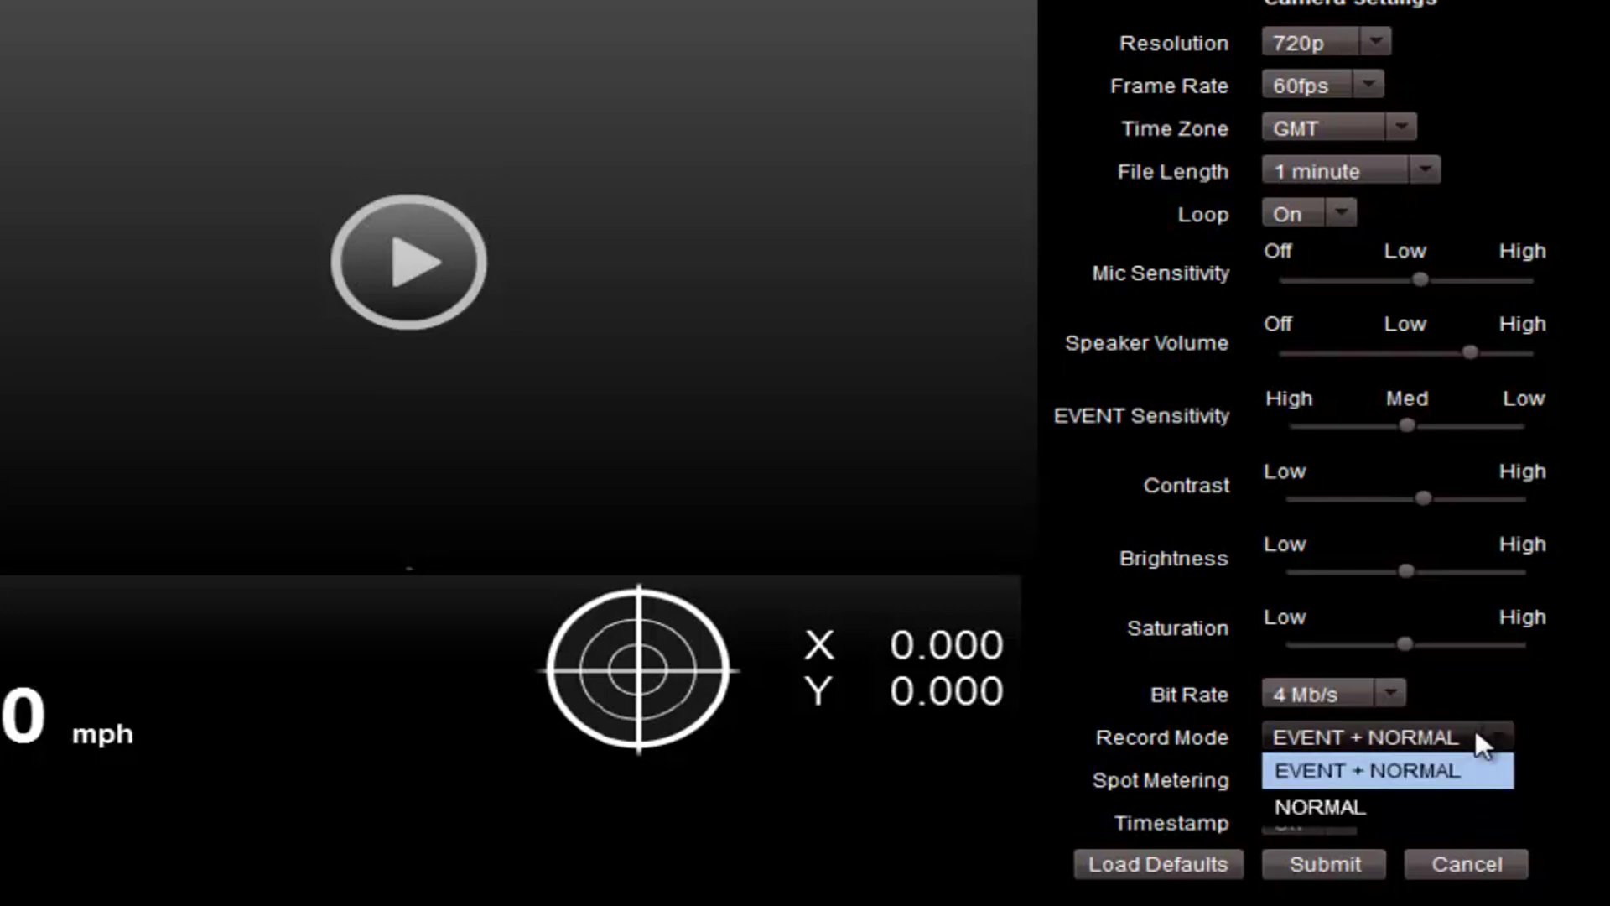
{"action": "left_click", "coordinate": [1432, 801]}
{"action": "left_click", "coordinate": [1323, 868]}
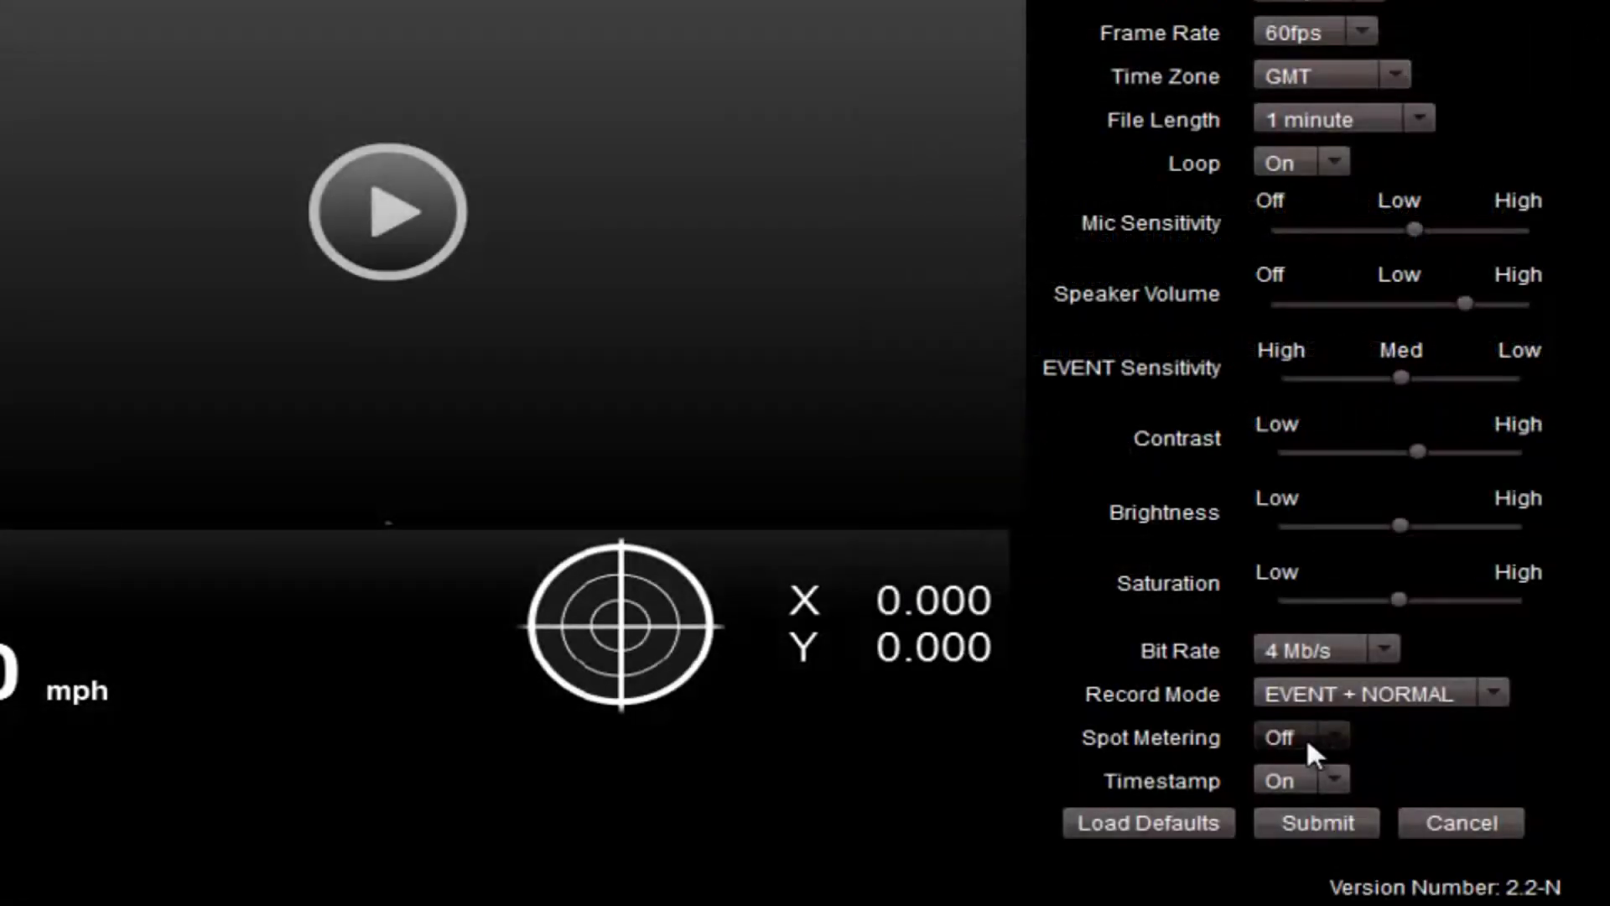
Turn Spot Metering on, keep the Timestamp on, and submit the camera settings
{"action": "left_click", "coordinate": [1305, 736]}
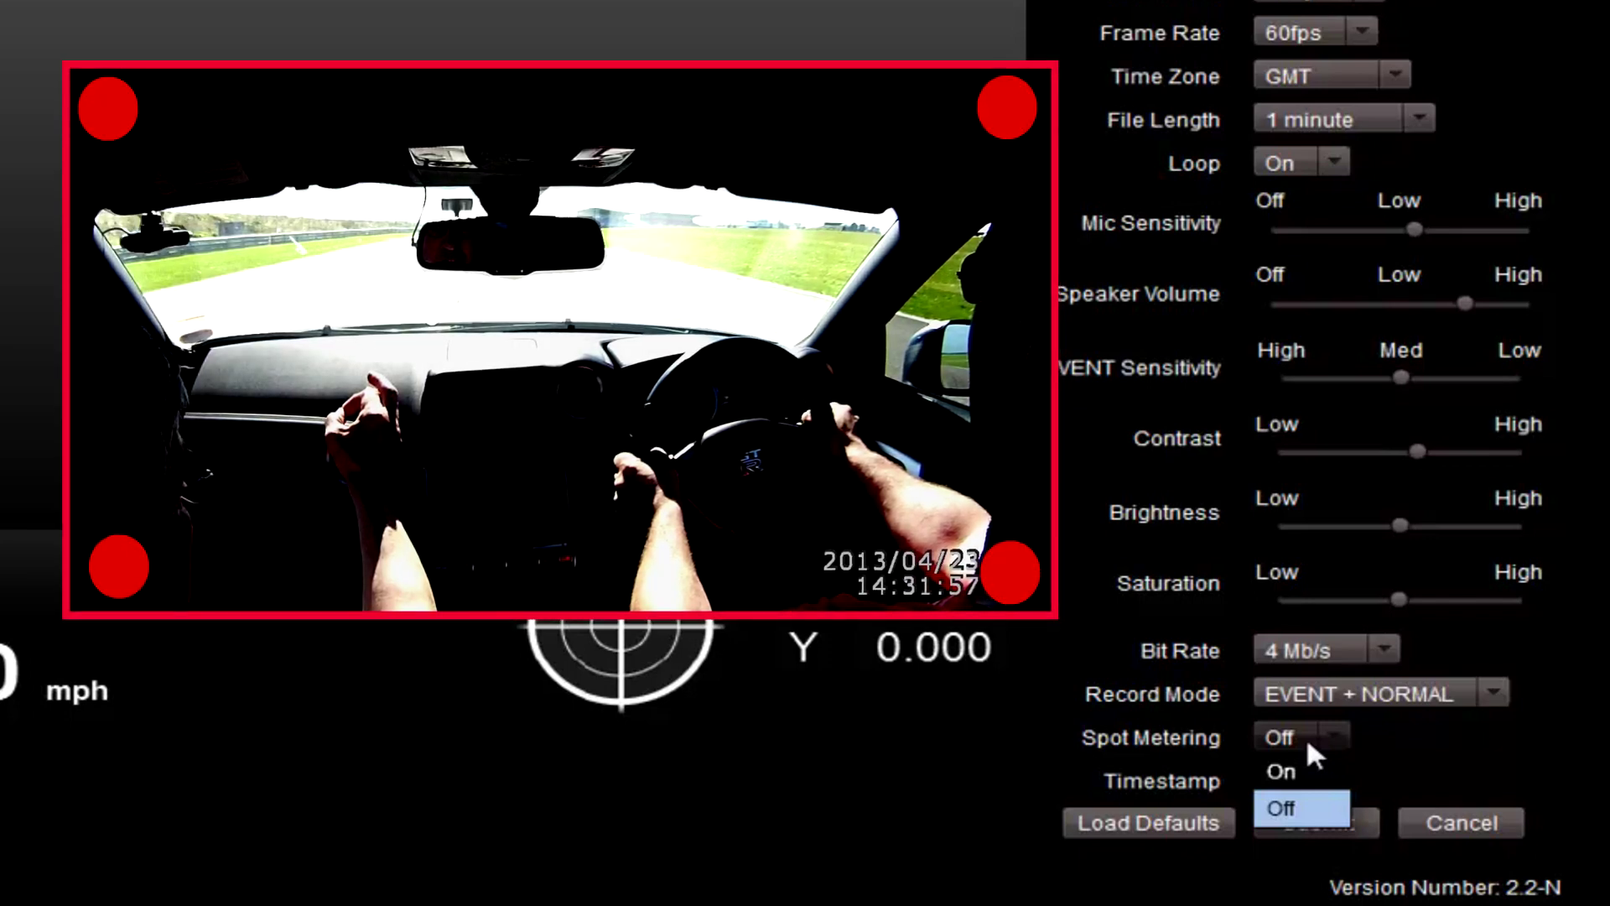
{"action": "left_click", "coordinate": [1297, 773]}
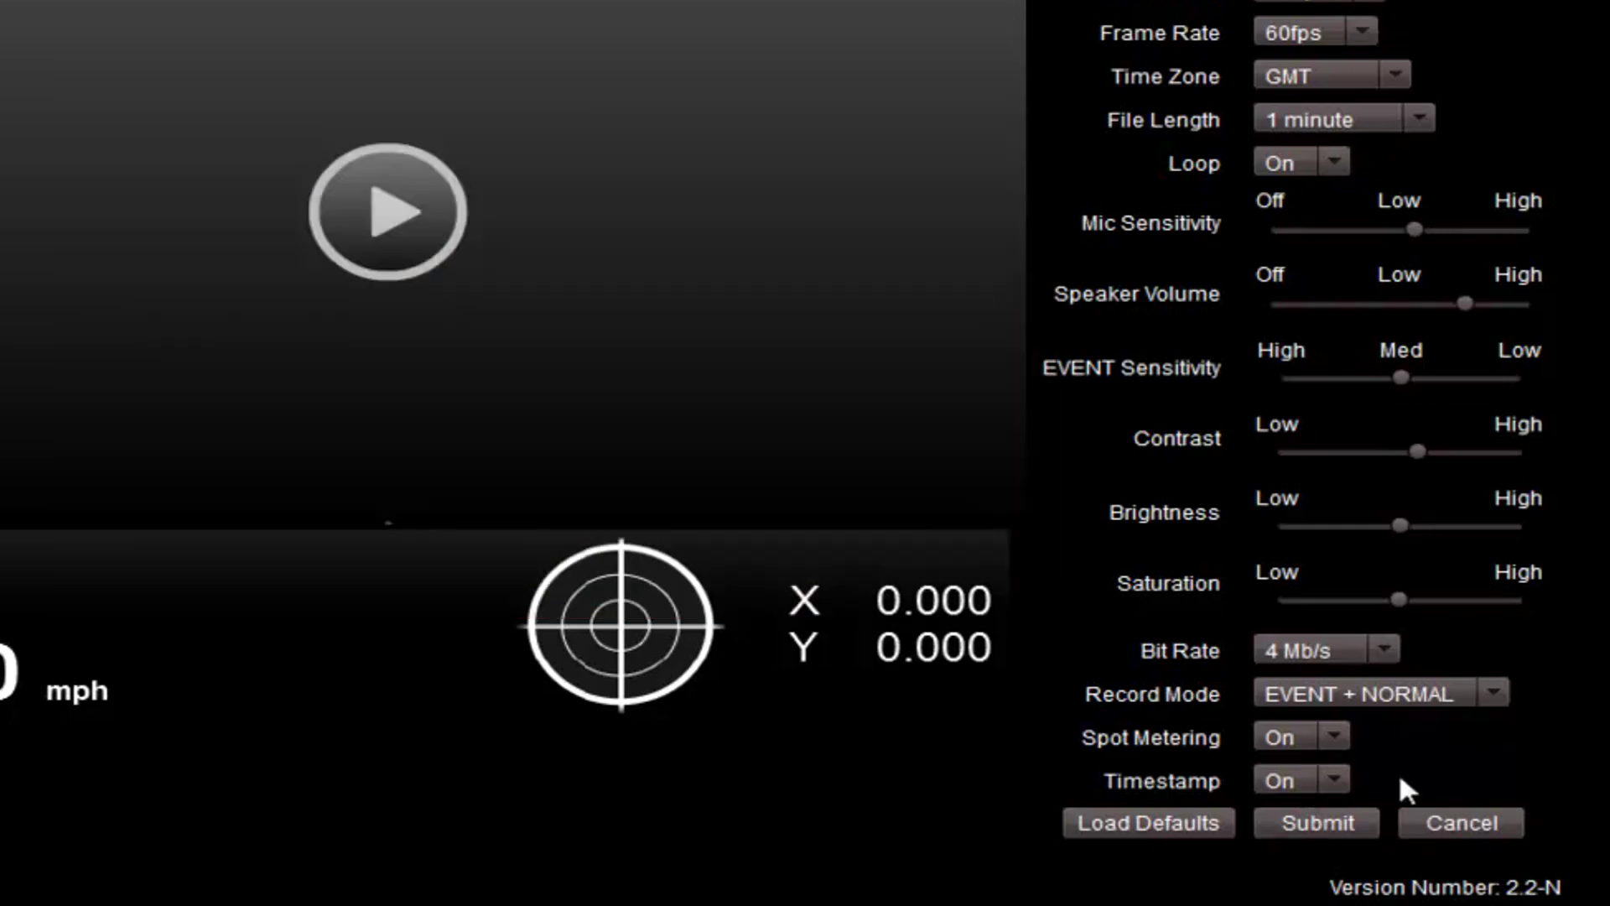
{"action": "left_click", "coordinate": [1321, 787]}
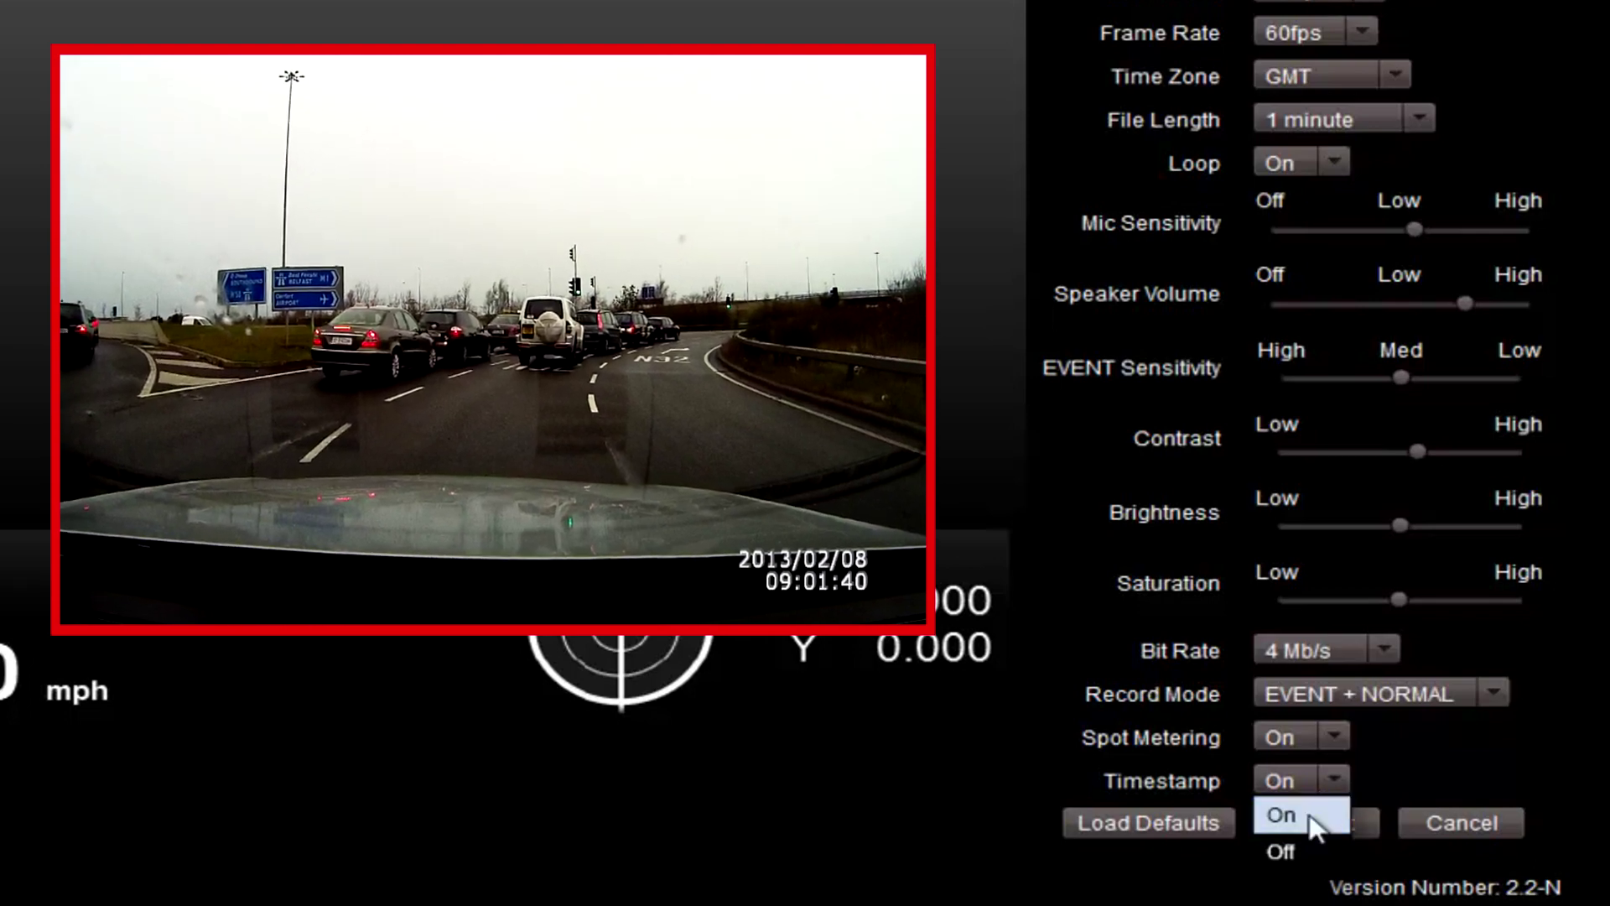
{"action": "left_click", "coordinate": [1309, 819]}
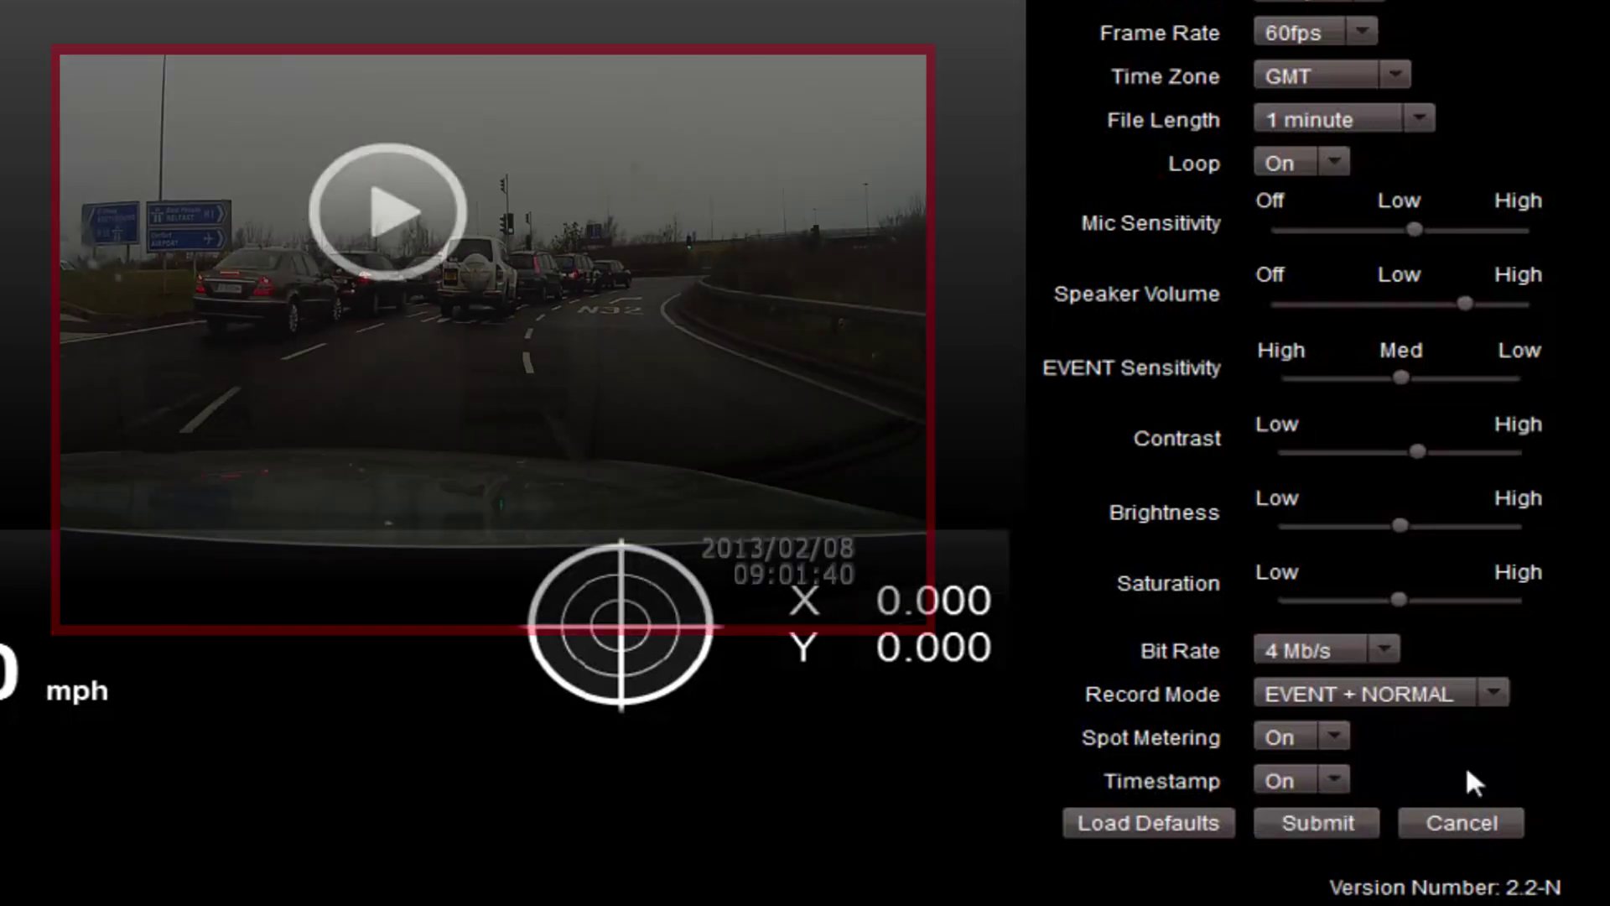
{"action": "left_click", "coordinate": [1345, 822]}
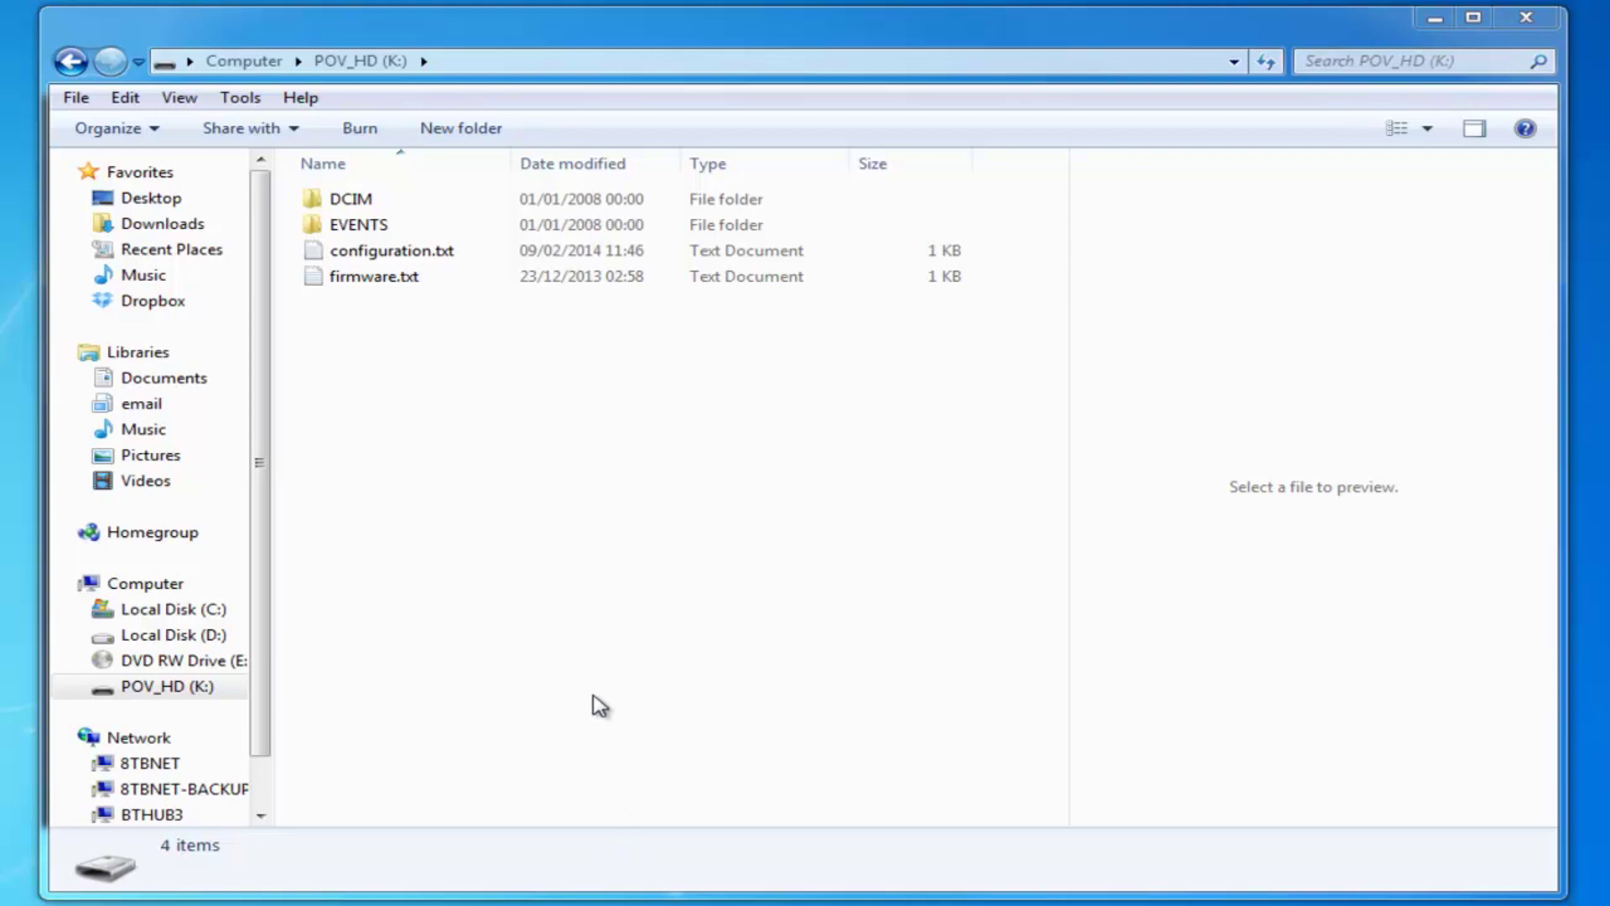
Select configuration.txt on the POV_HD (K:) drive, and load the default camera settings in the RoadHawk software
{"action": "left_click", "coordinate": [430, 262]}
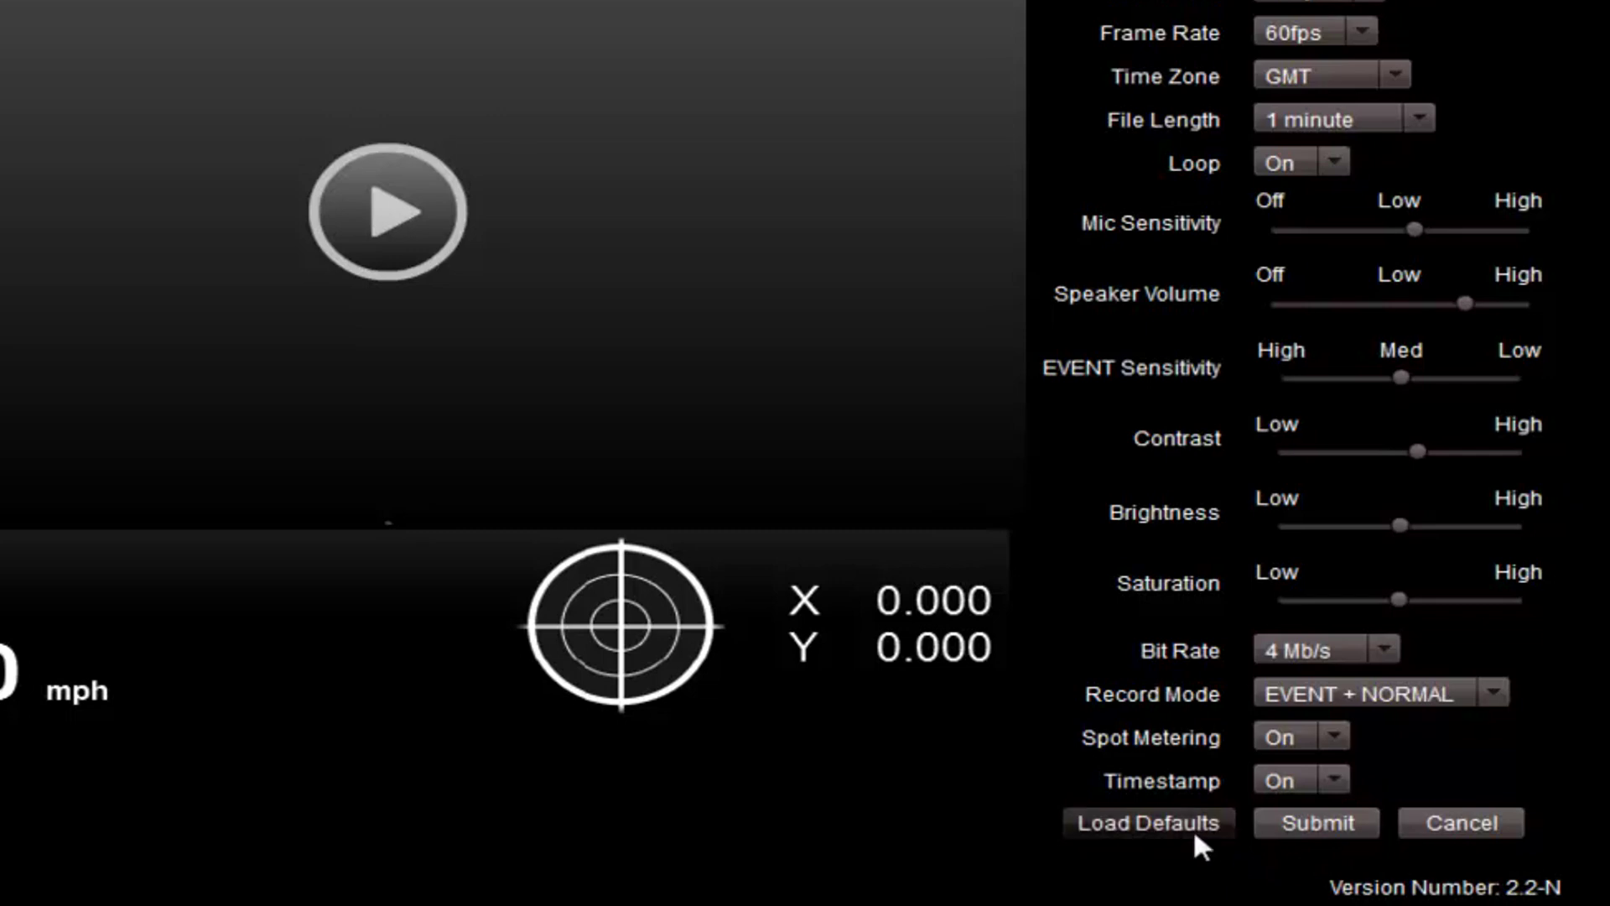
{"action": "left_click", "coordinate": [1196, 832]}
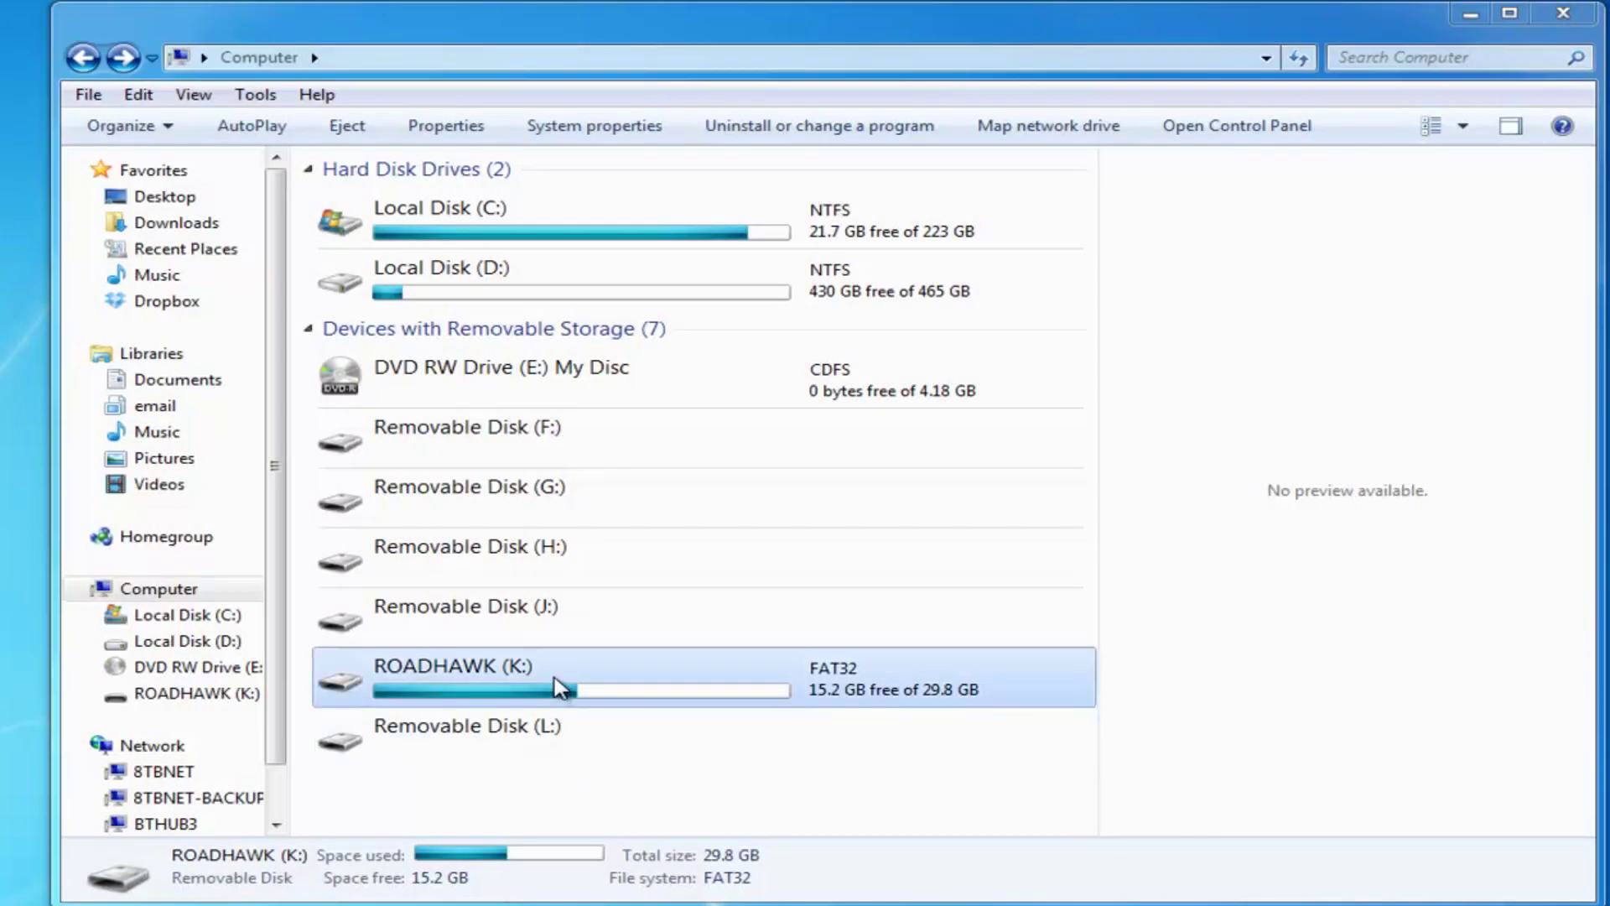
{"action": "double_click", "coordinate": [563, 683]}
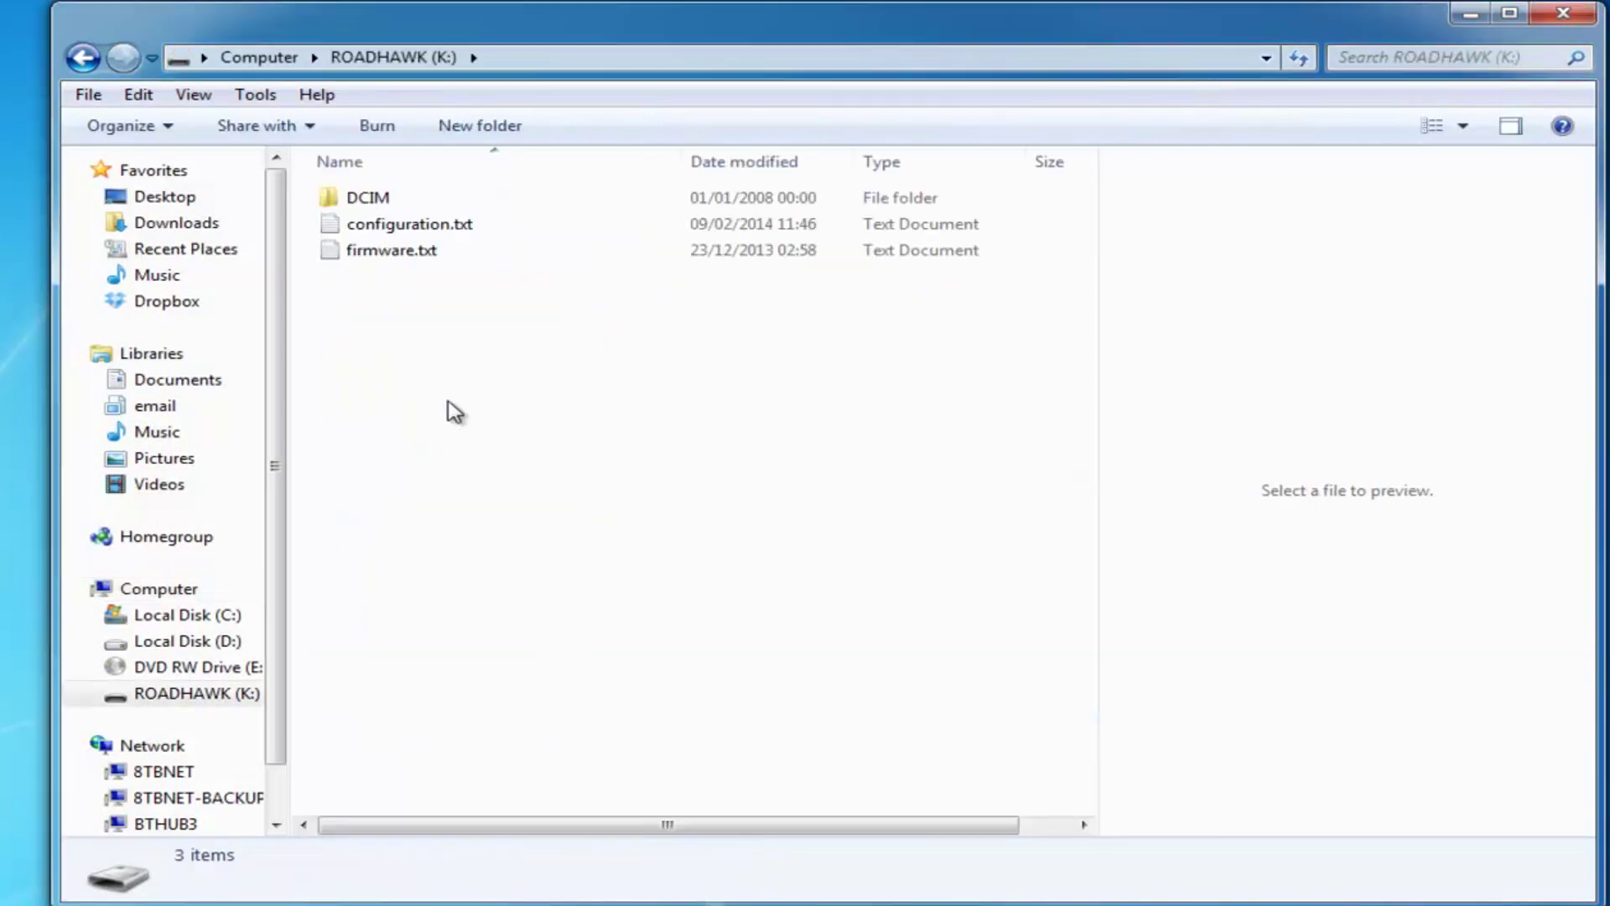
{"action": "double_click", "coordinate": [399, 198]}
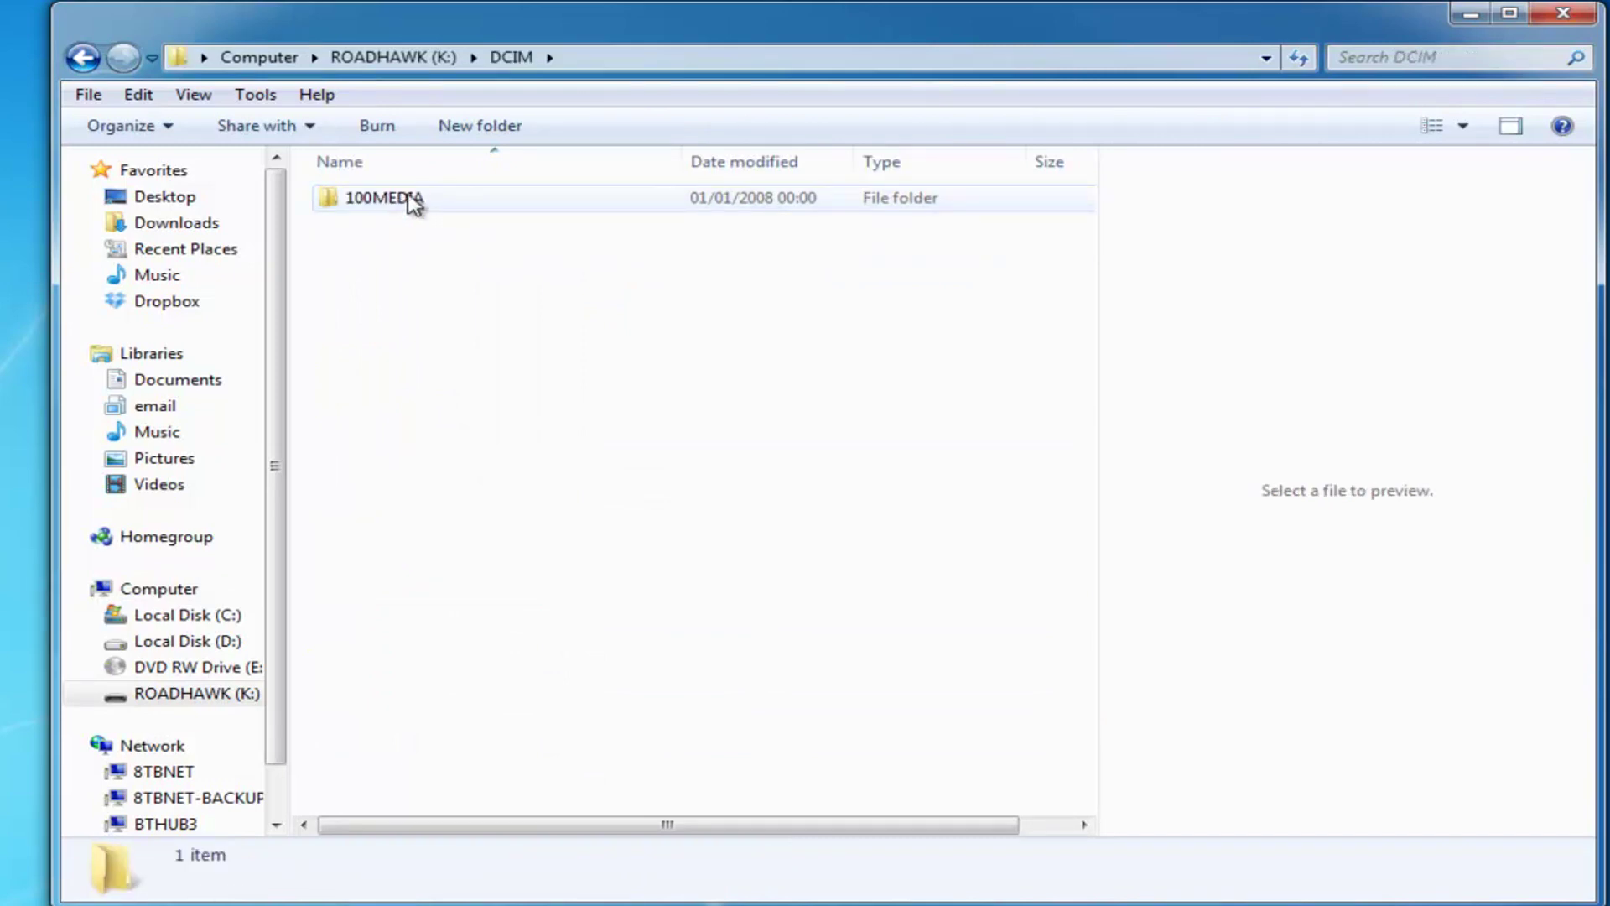
{"action": "left_click", "coordinate": [422, 196]}
{"action": "double_click", "coordinate": [422, 198]}
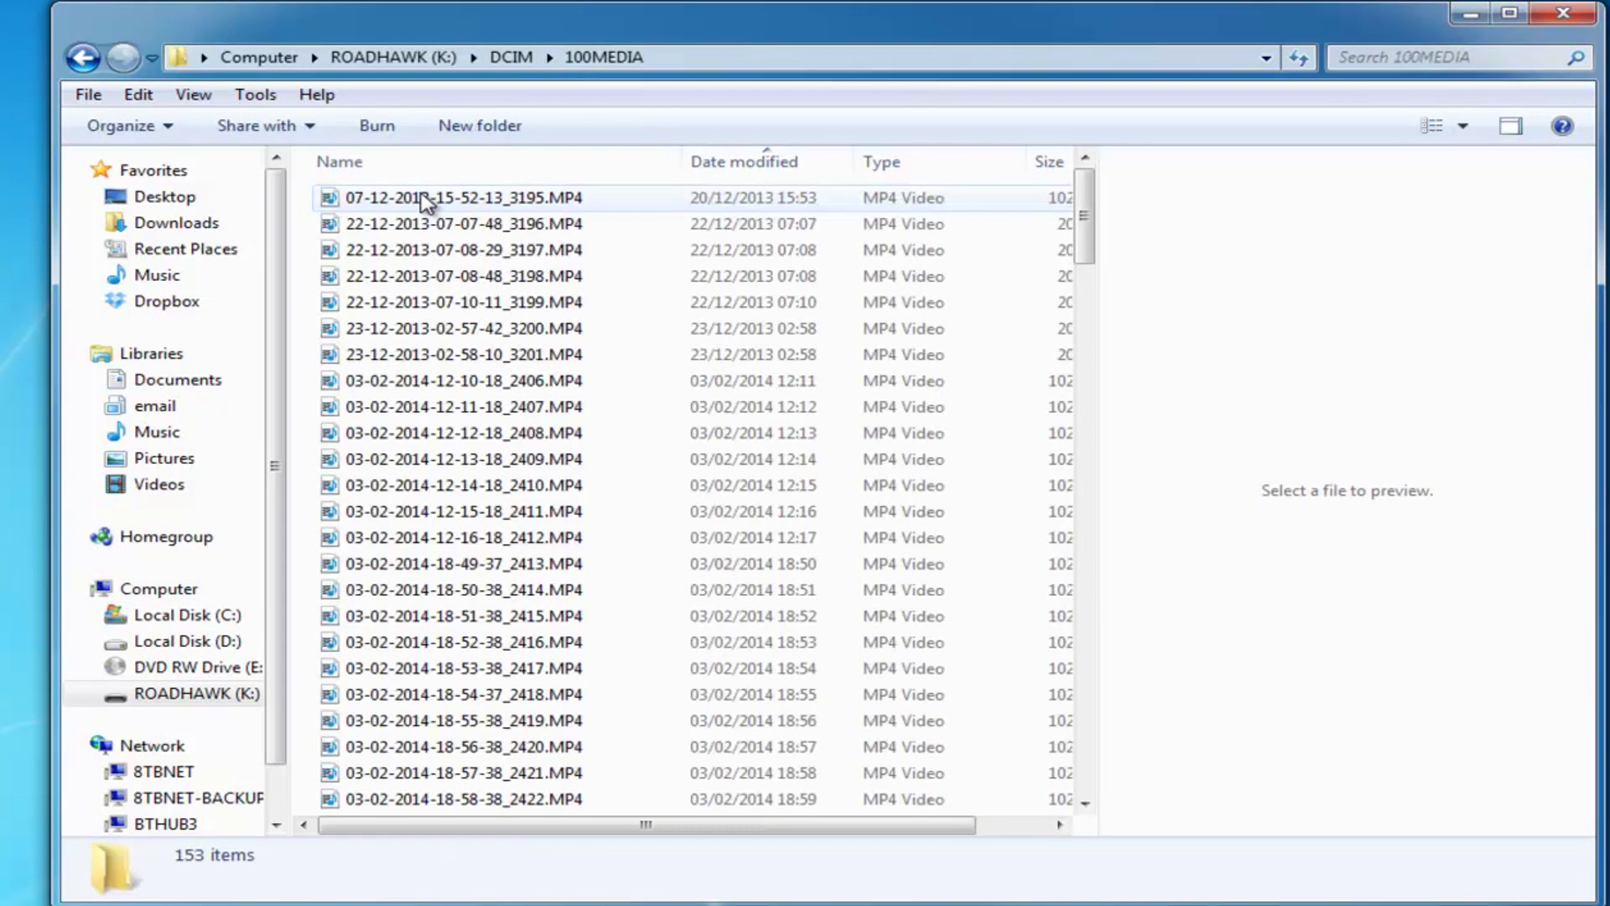
{"action": "left_click", "coordinate": [421, 199]}
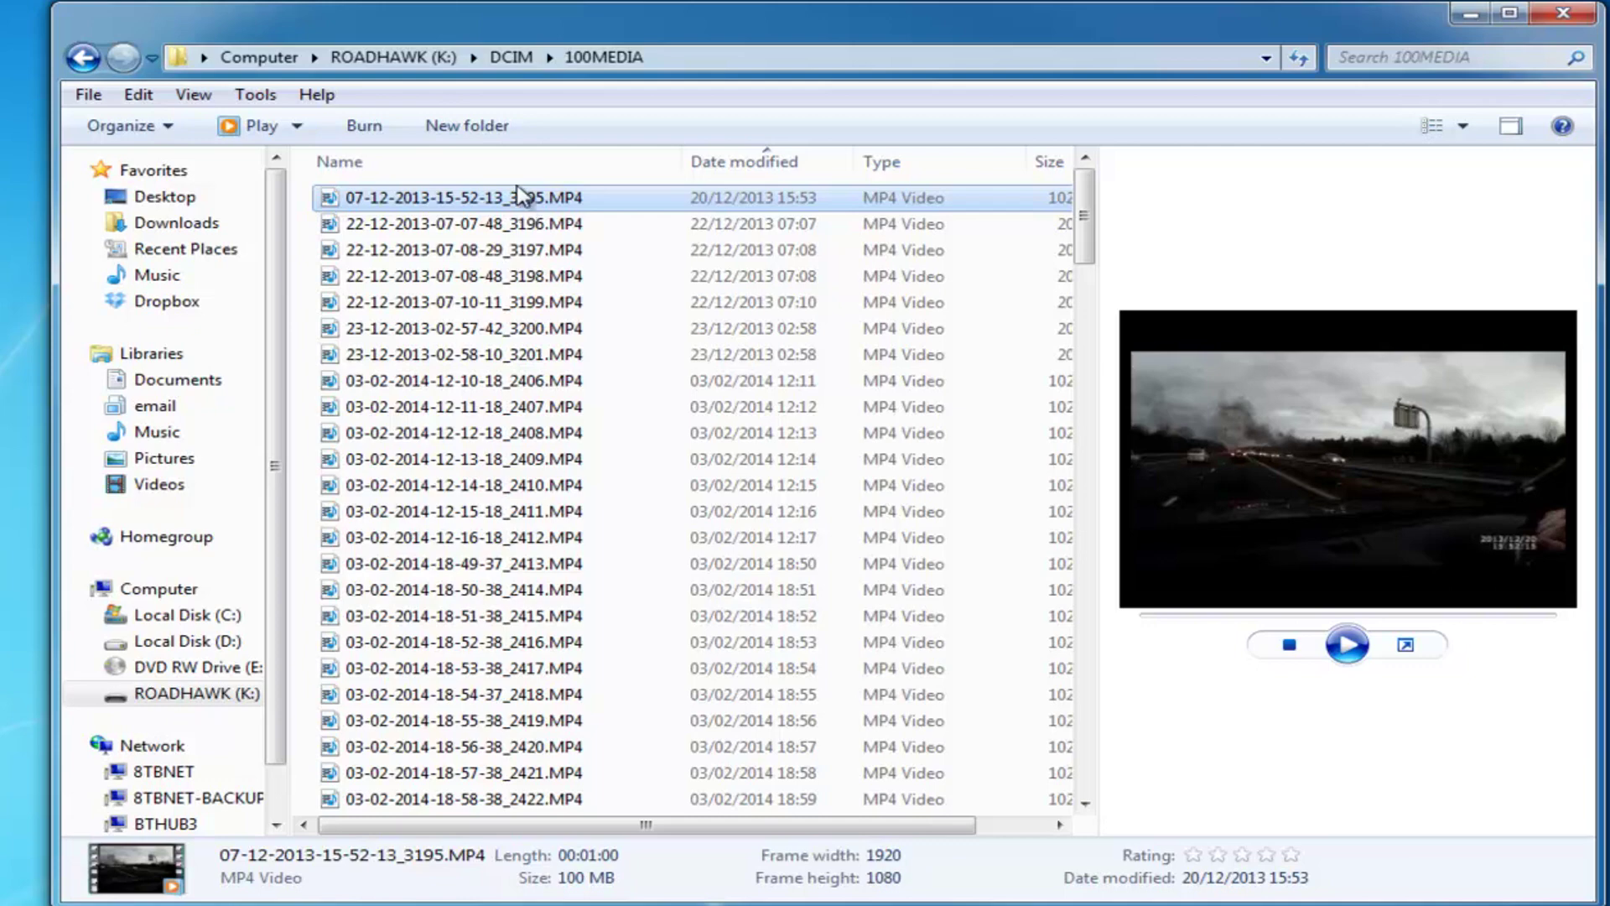
{"action": "left_click_drag", "start_coordinate": [485, 12], "coordinate": [918, 31]}
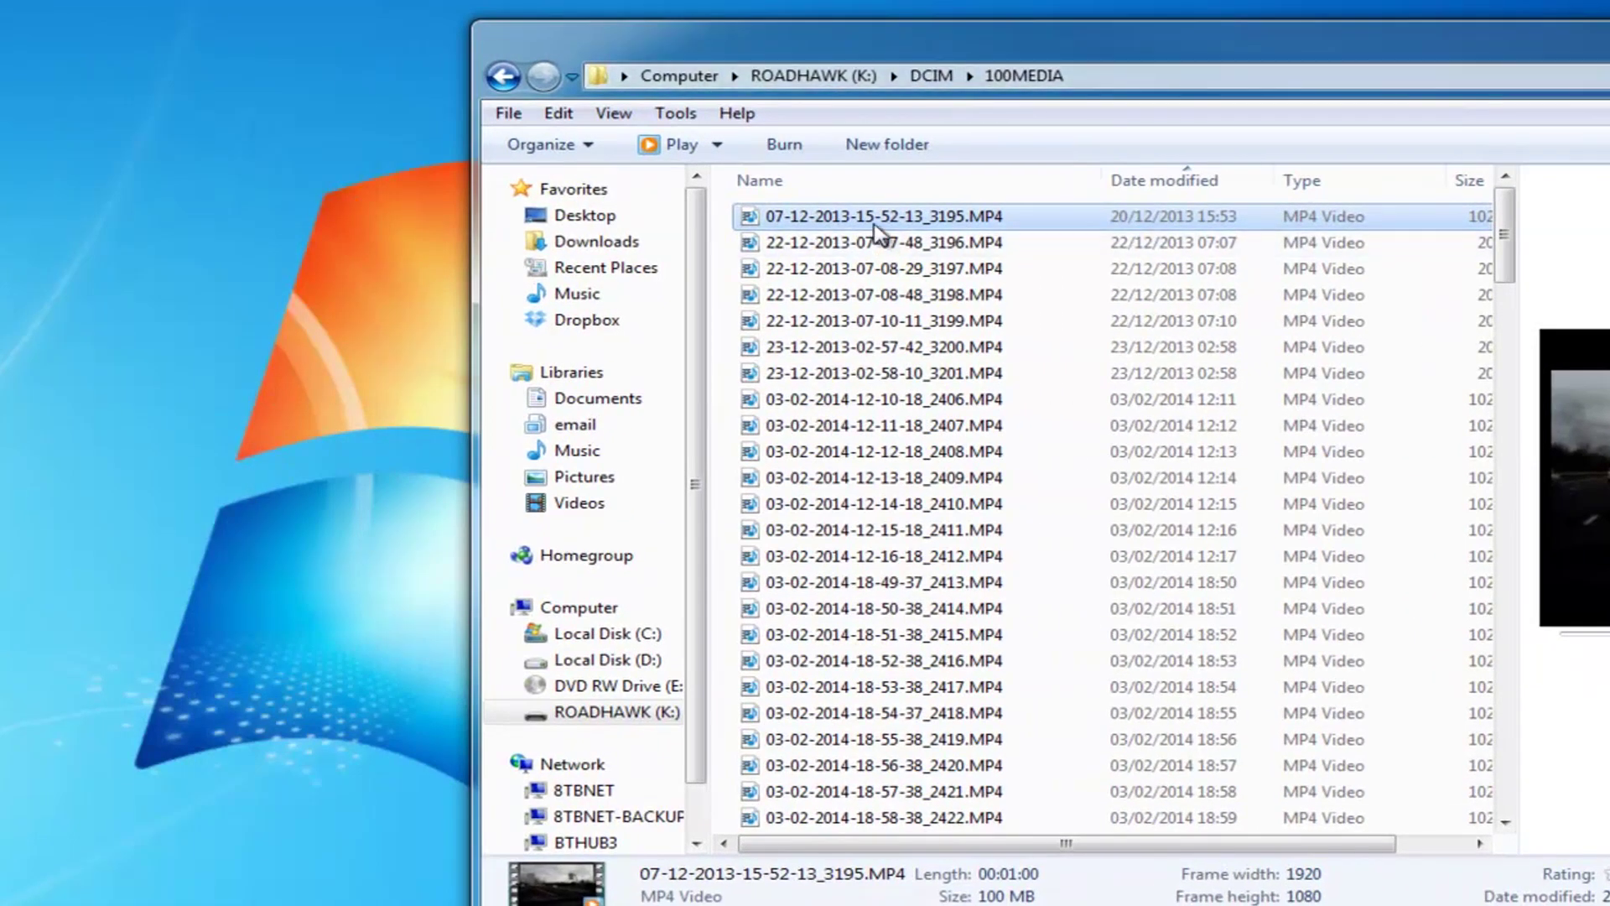
{"action": "left_click_drag", "start_coordinate": [883, 223], "coordinate": [394, 295]}
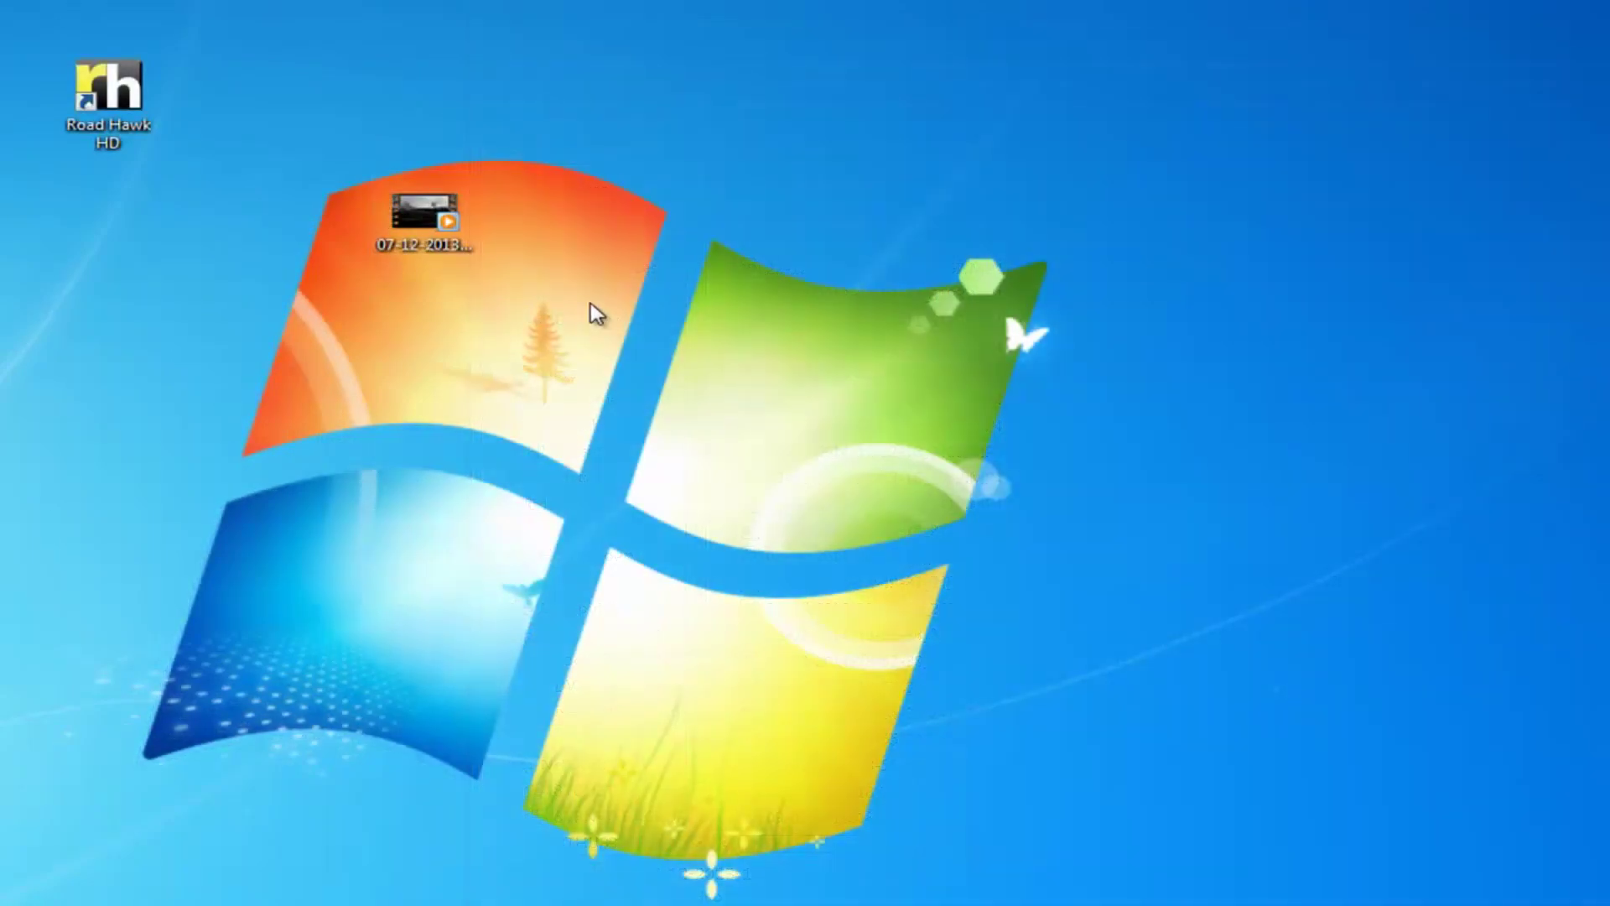
{"action": "double_click", "coordinate": [418, 217]}
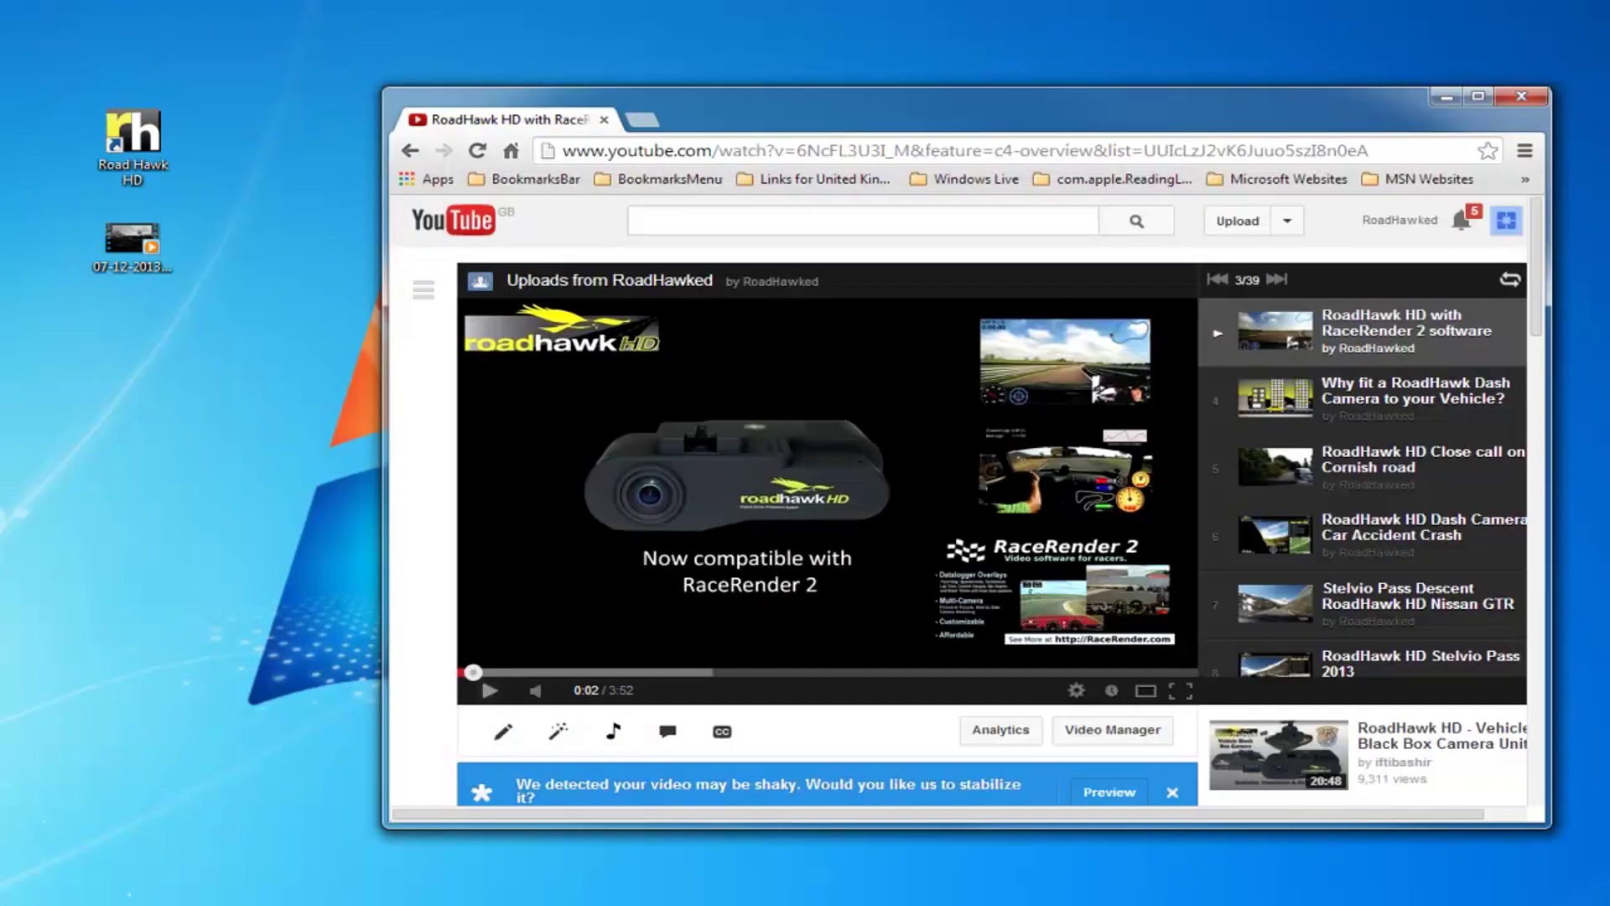
Upload the recording from the desktop to YouTube and title it "Roadhawk m4 fire"
{"action": "left_click", "coordinate": [1260, 228]}
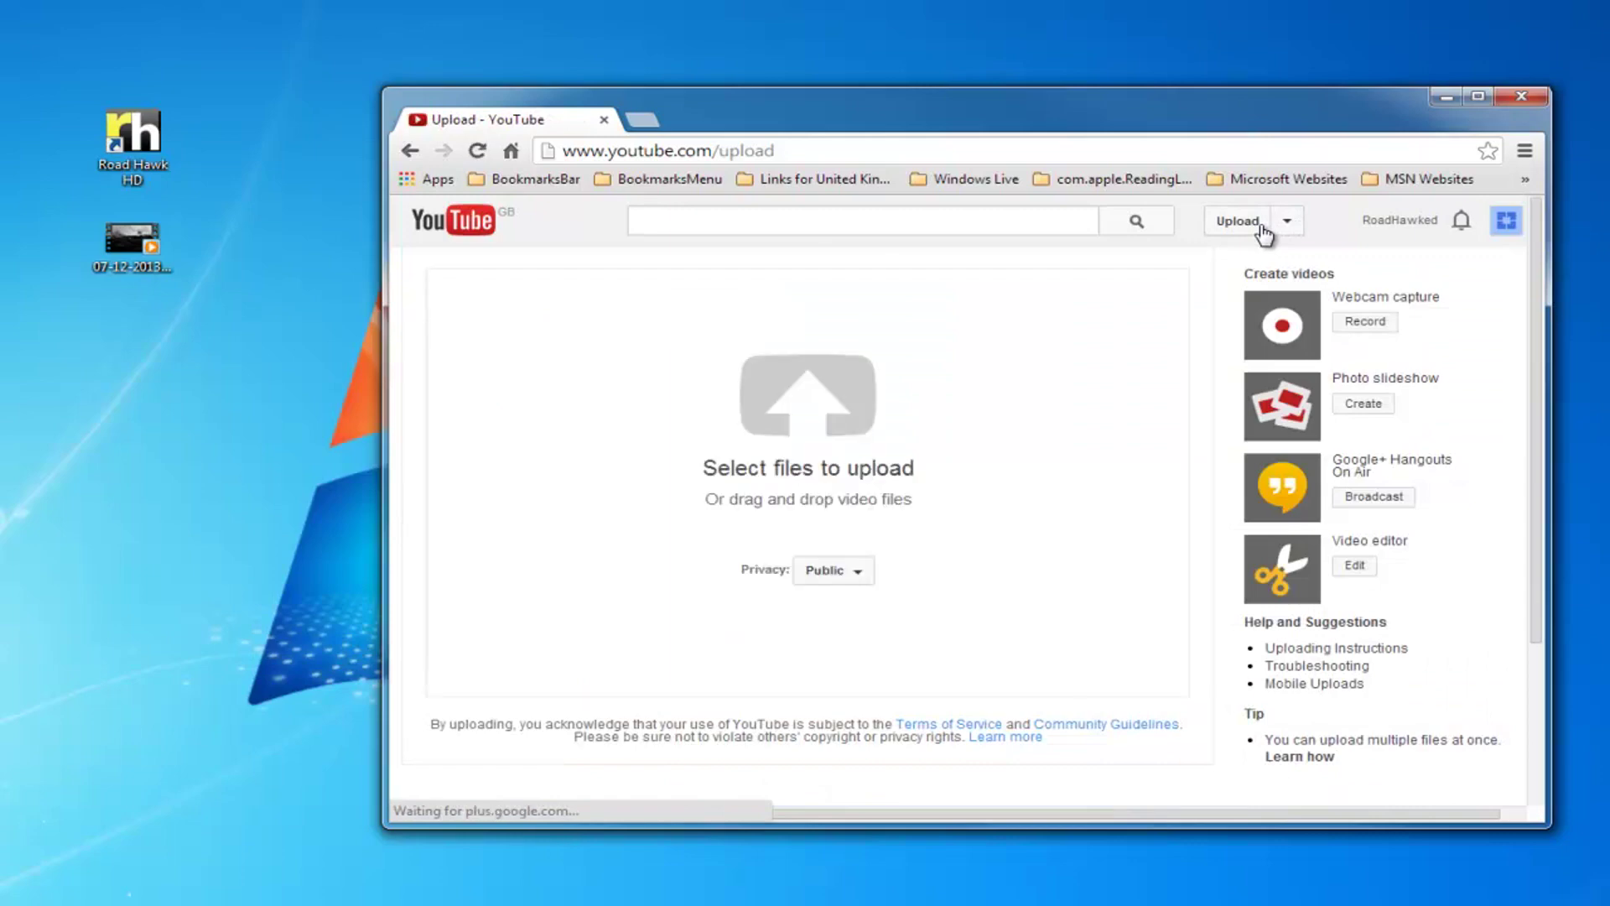
{"action": "left_click_drag", "start_coordinate": [131, 240], "coordinate": [787, 427]}
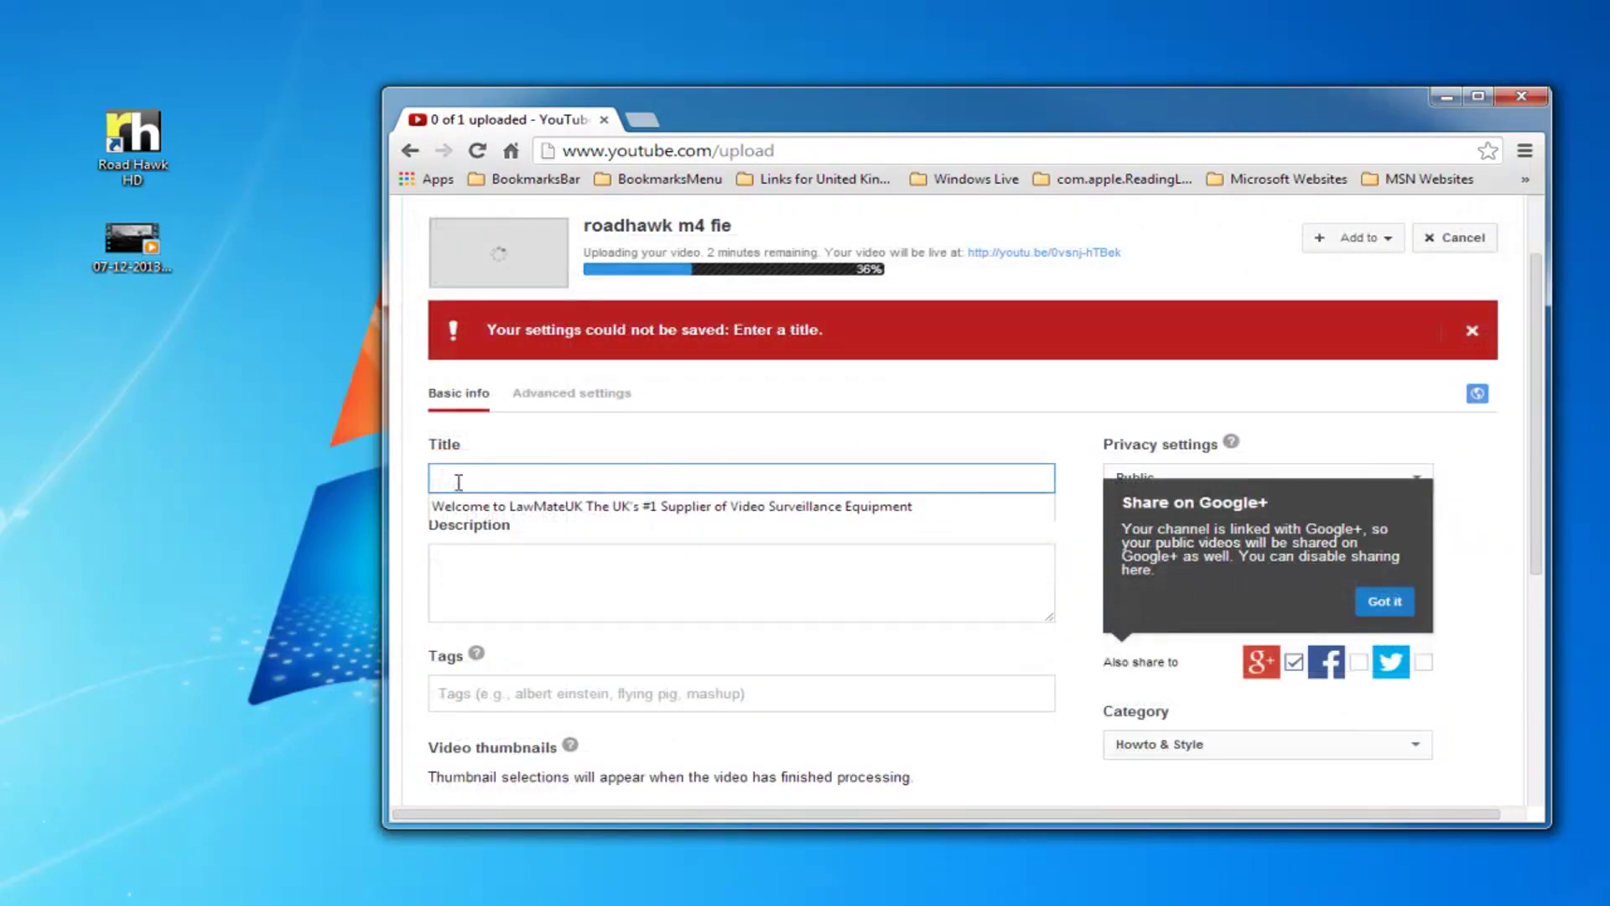
{"action": "type", "text": "Roadhawk "}
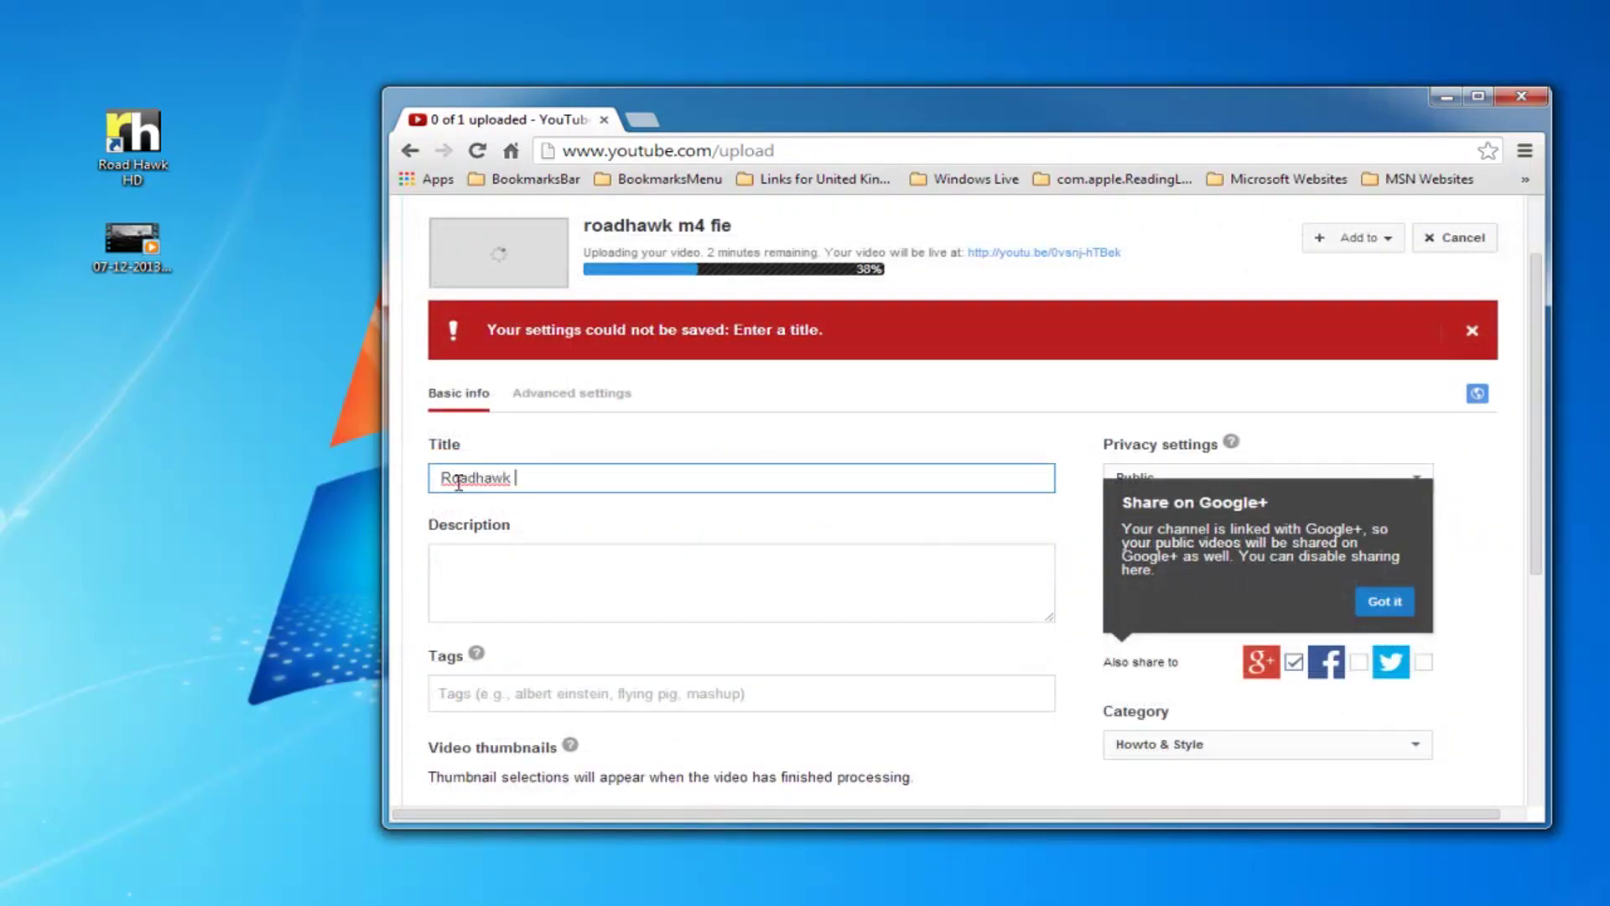
{"action": "type", "text": "m4 fire"}
Add the tag "roadhawk" to the uploaded video
{"action": "scroll", "coordinate": [762, 495], "scroll_direction": "down", "scroll_amount": 3}
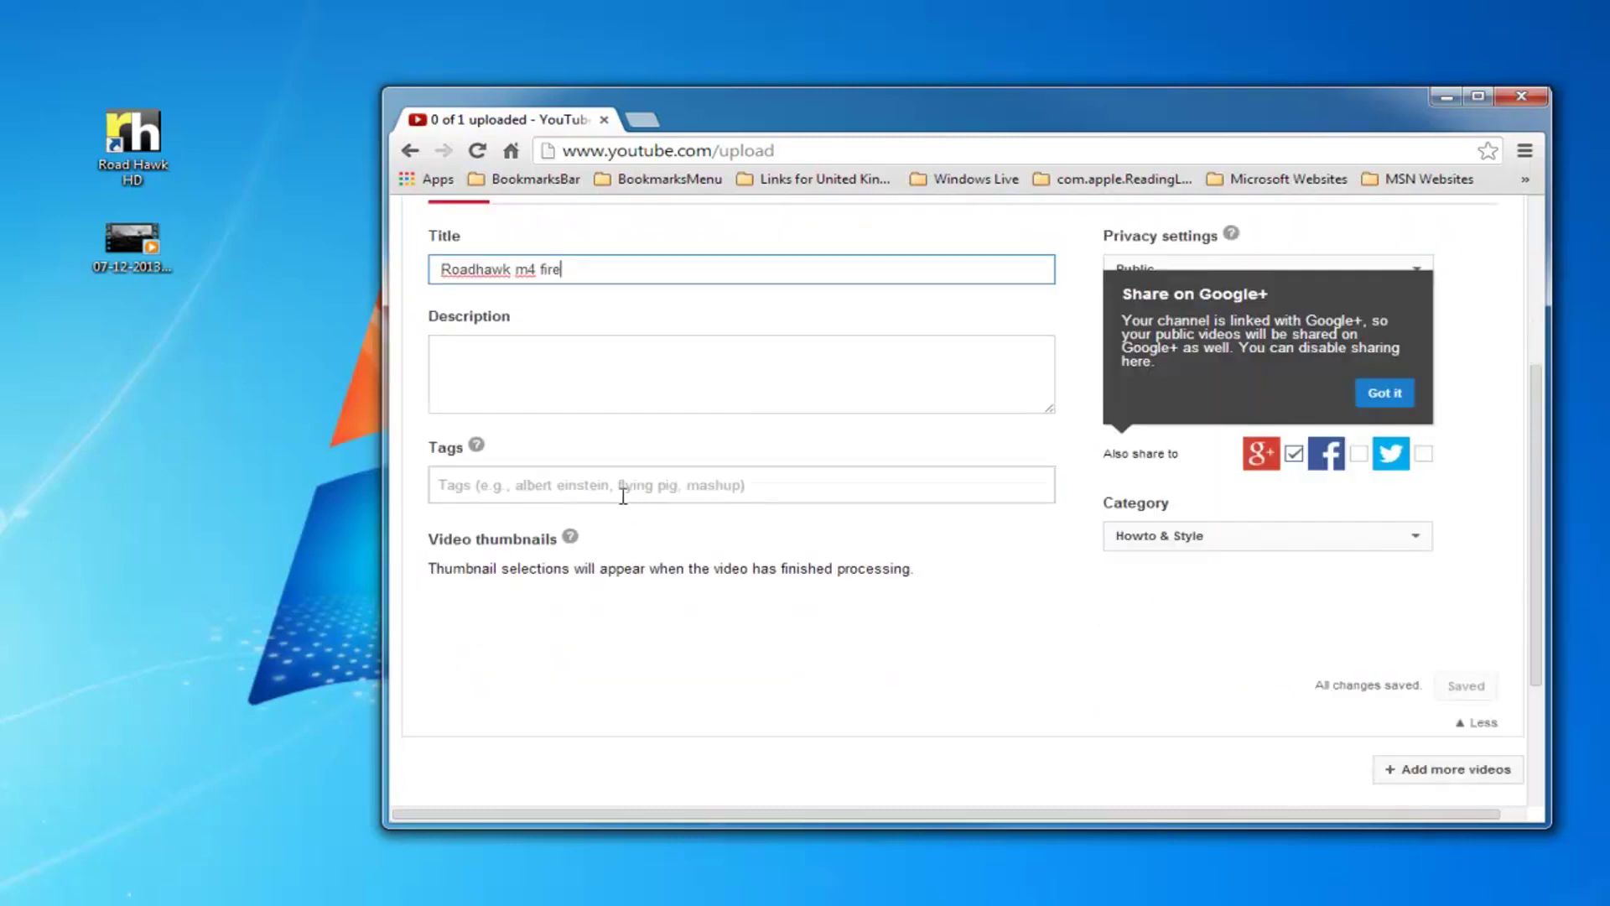
{"action": "left_click", "coordinate": [624, 495]}
{"action": "type", "text": "roadhawk"}
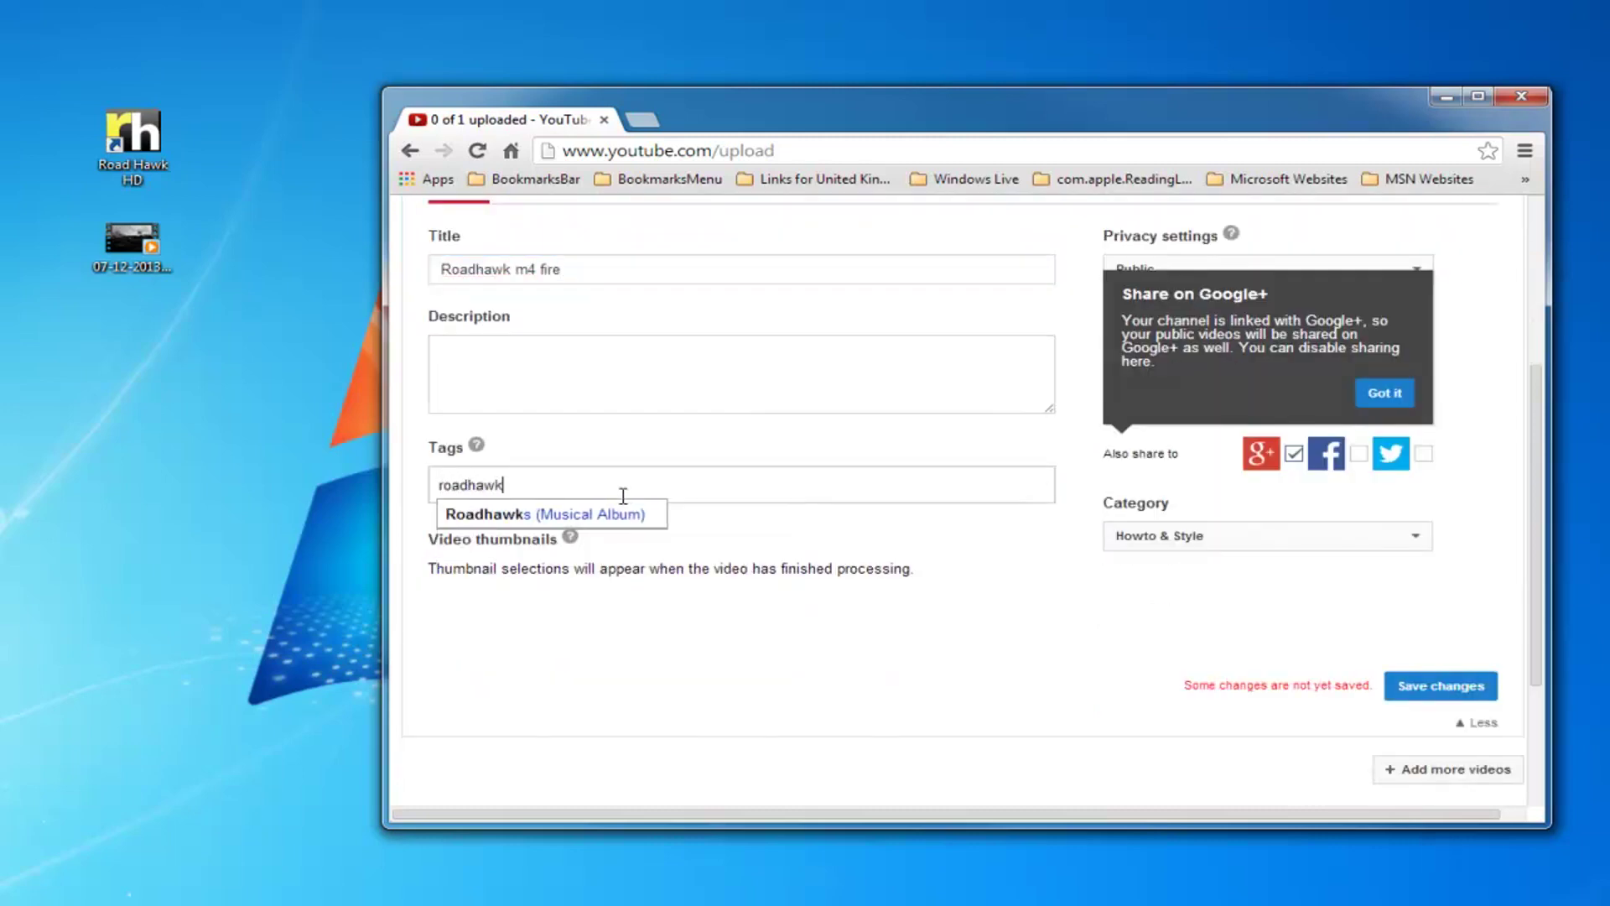
{"action": "key", "text": "Return"}
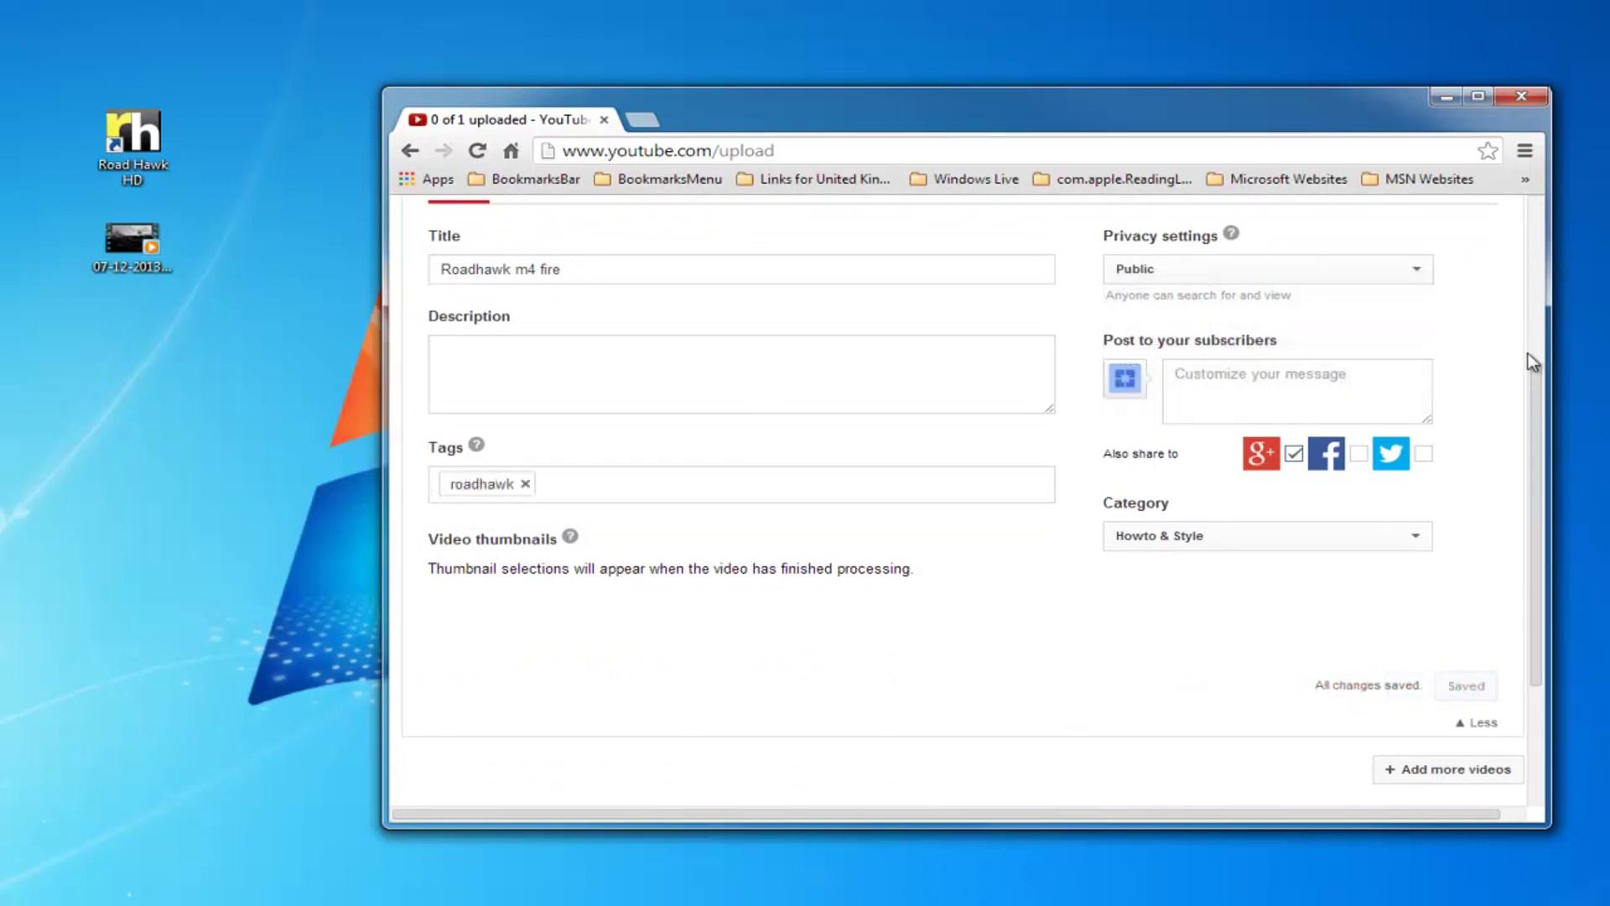
Set the video's privacy to Private and save the changes
{"action": "left_click", "coordinate": [1423, 280]}
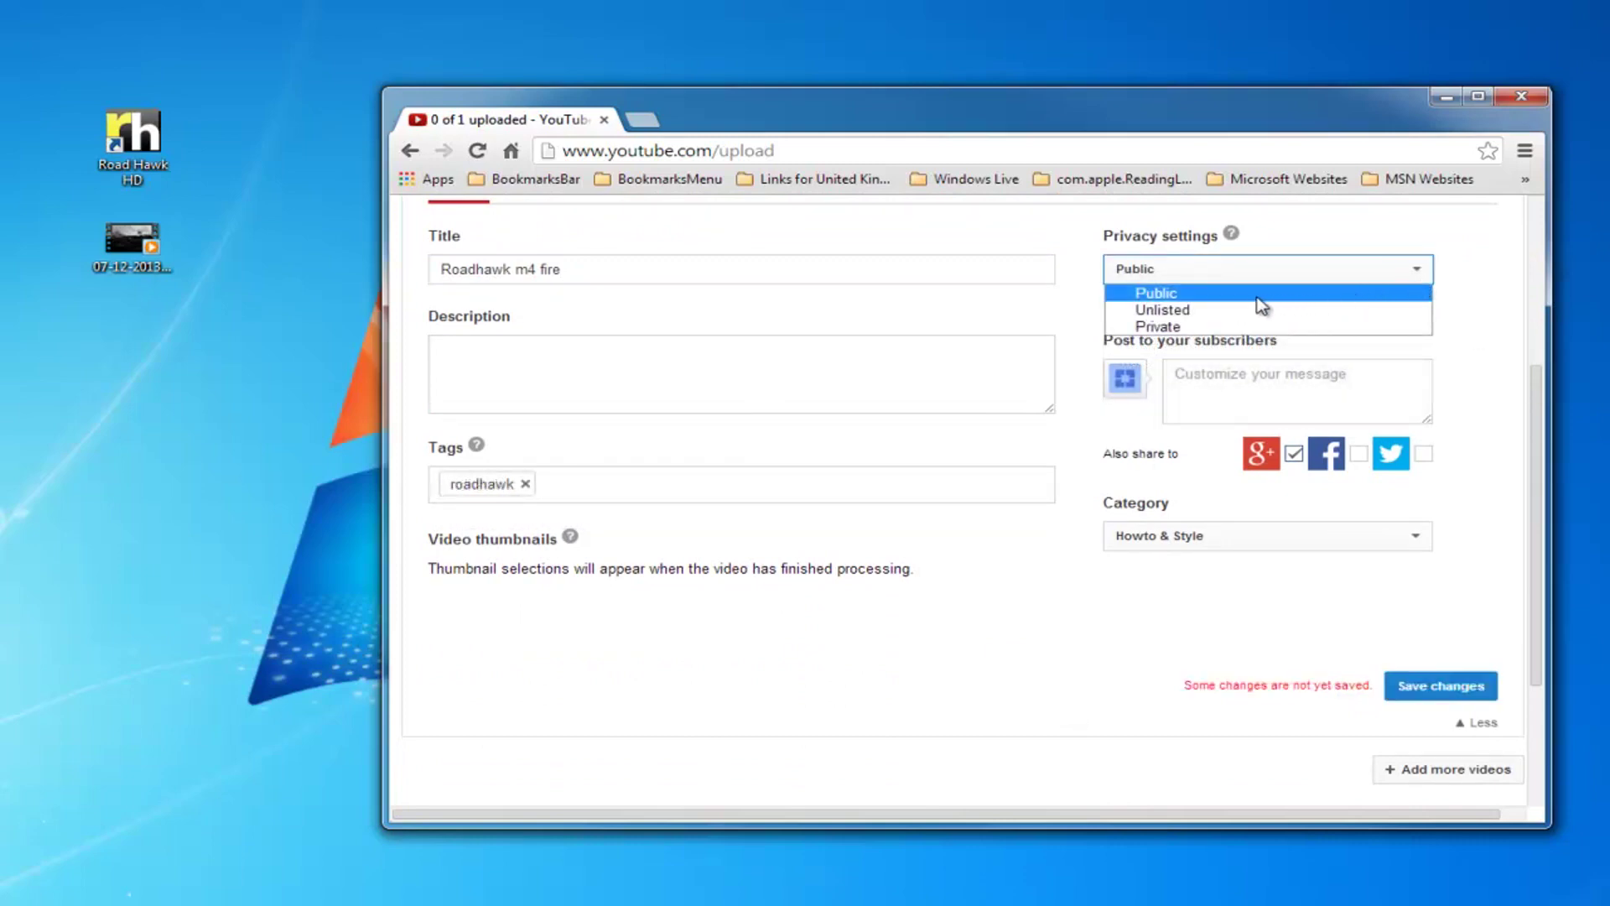
{"action": "left_click", "coordinate": [1341, 327]}
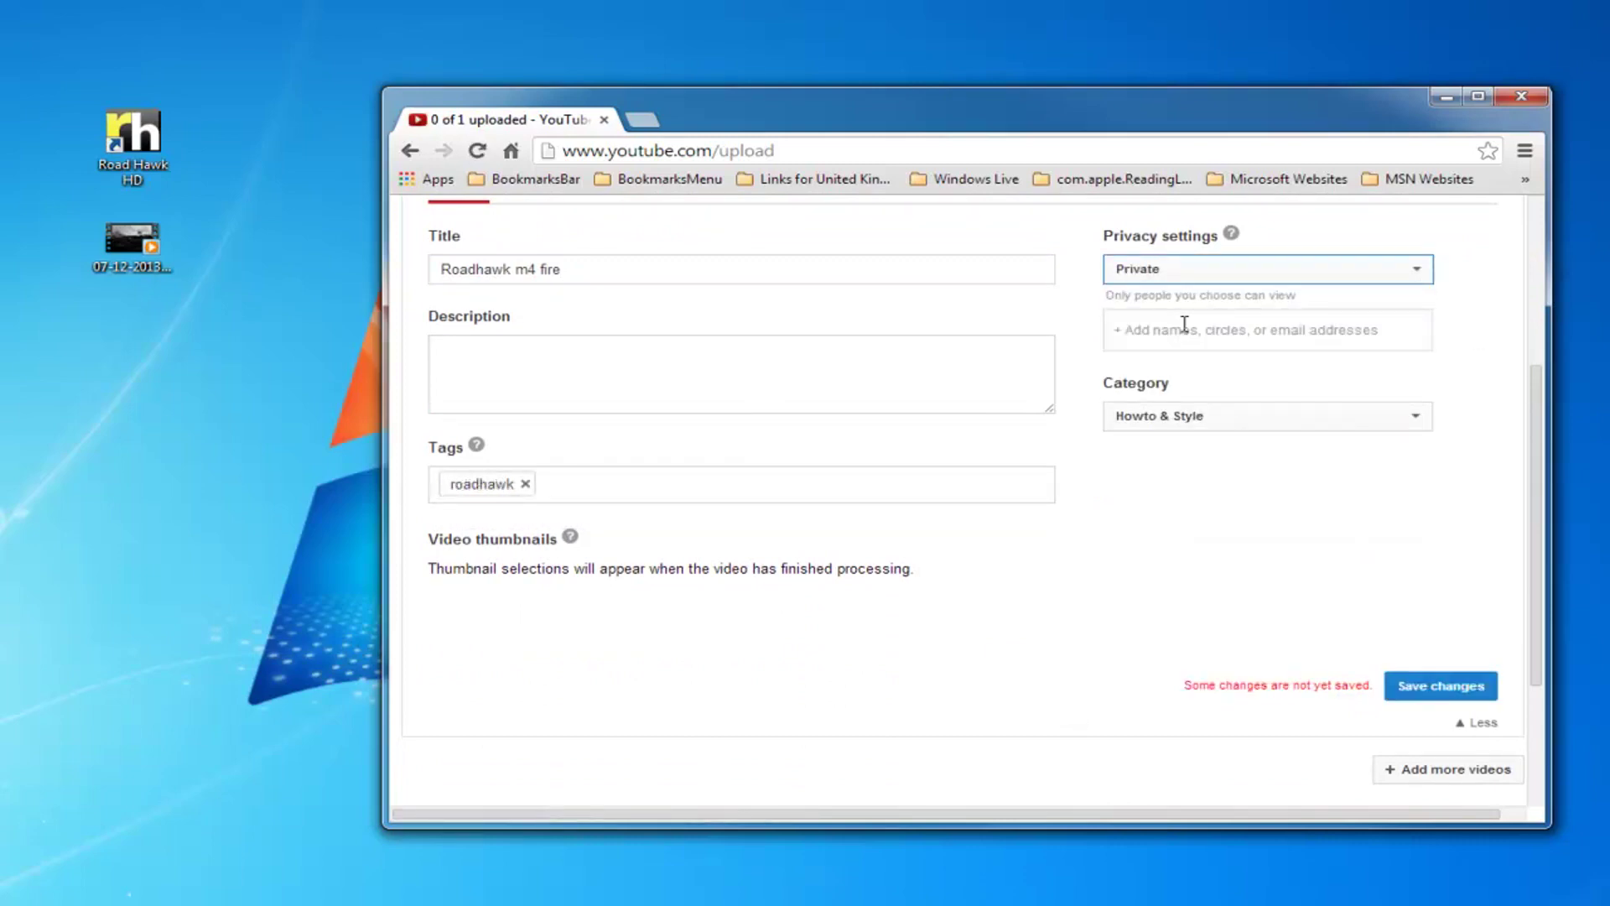
{"action": "left_click", "coordinate": [1414, 687]}
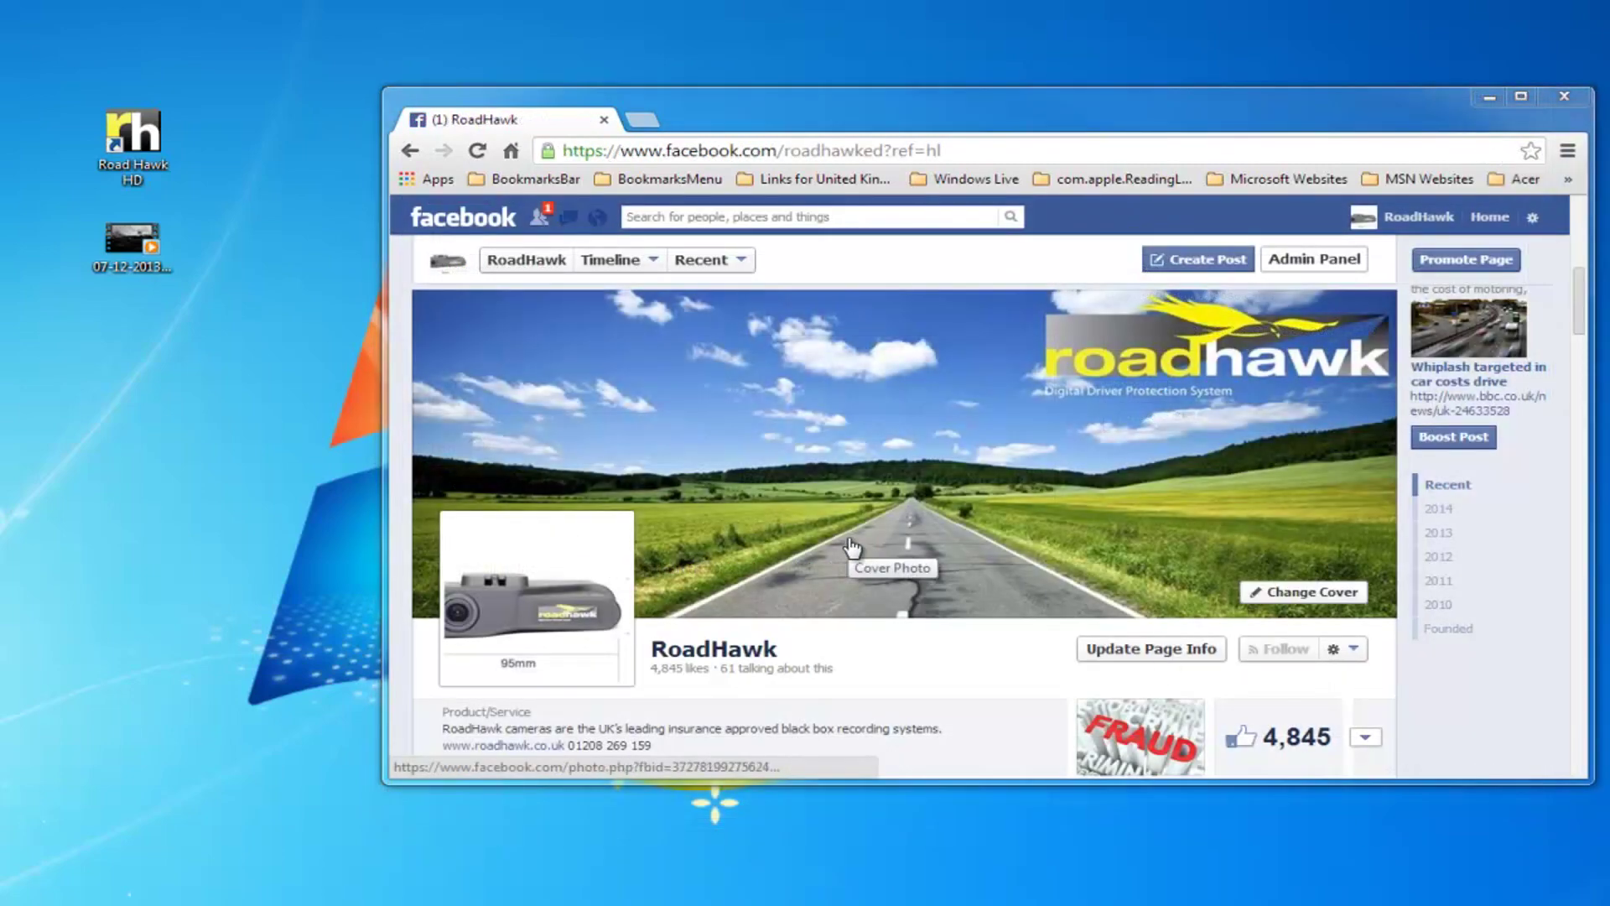
Switch to the RoadHawk page on Facebook and attach a video file to a new photo/video post
{"action": "left_click", "coordinate": [922, 658]}
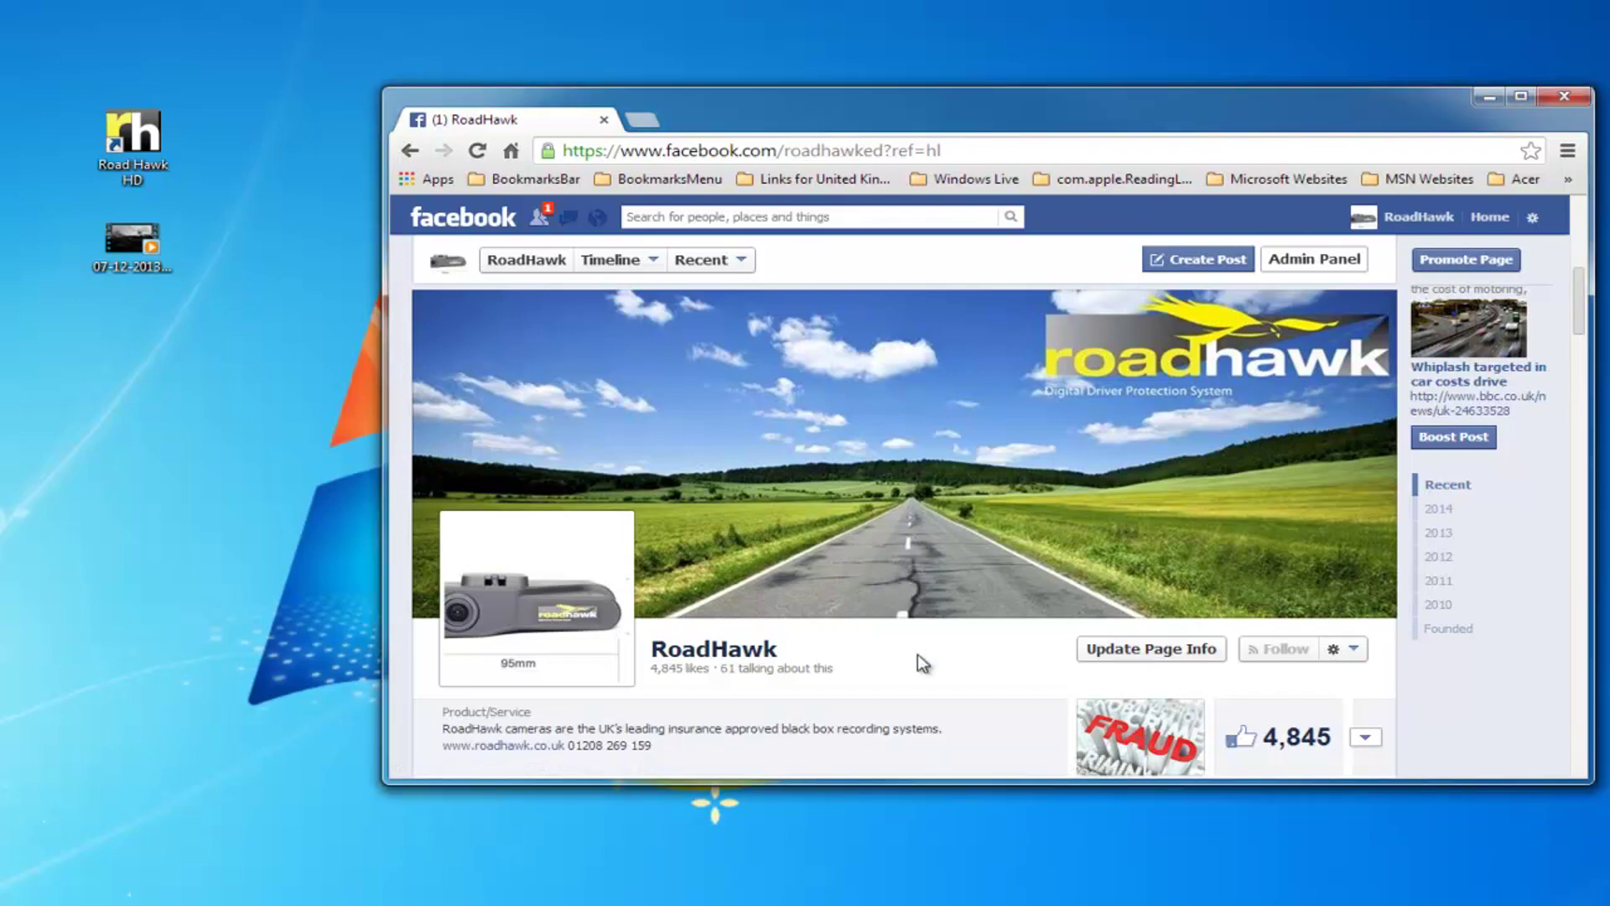
{"action": "scroll", "coordinate": [917, 652], "scroll_direction": "down", "scroll_amount": 4}
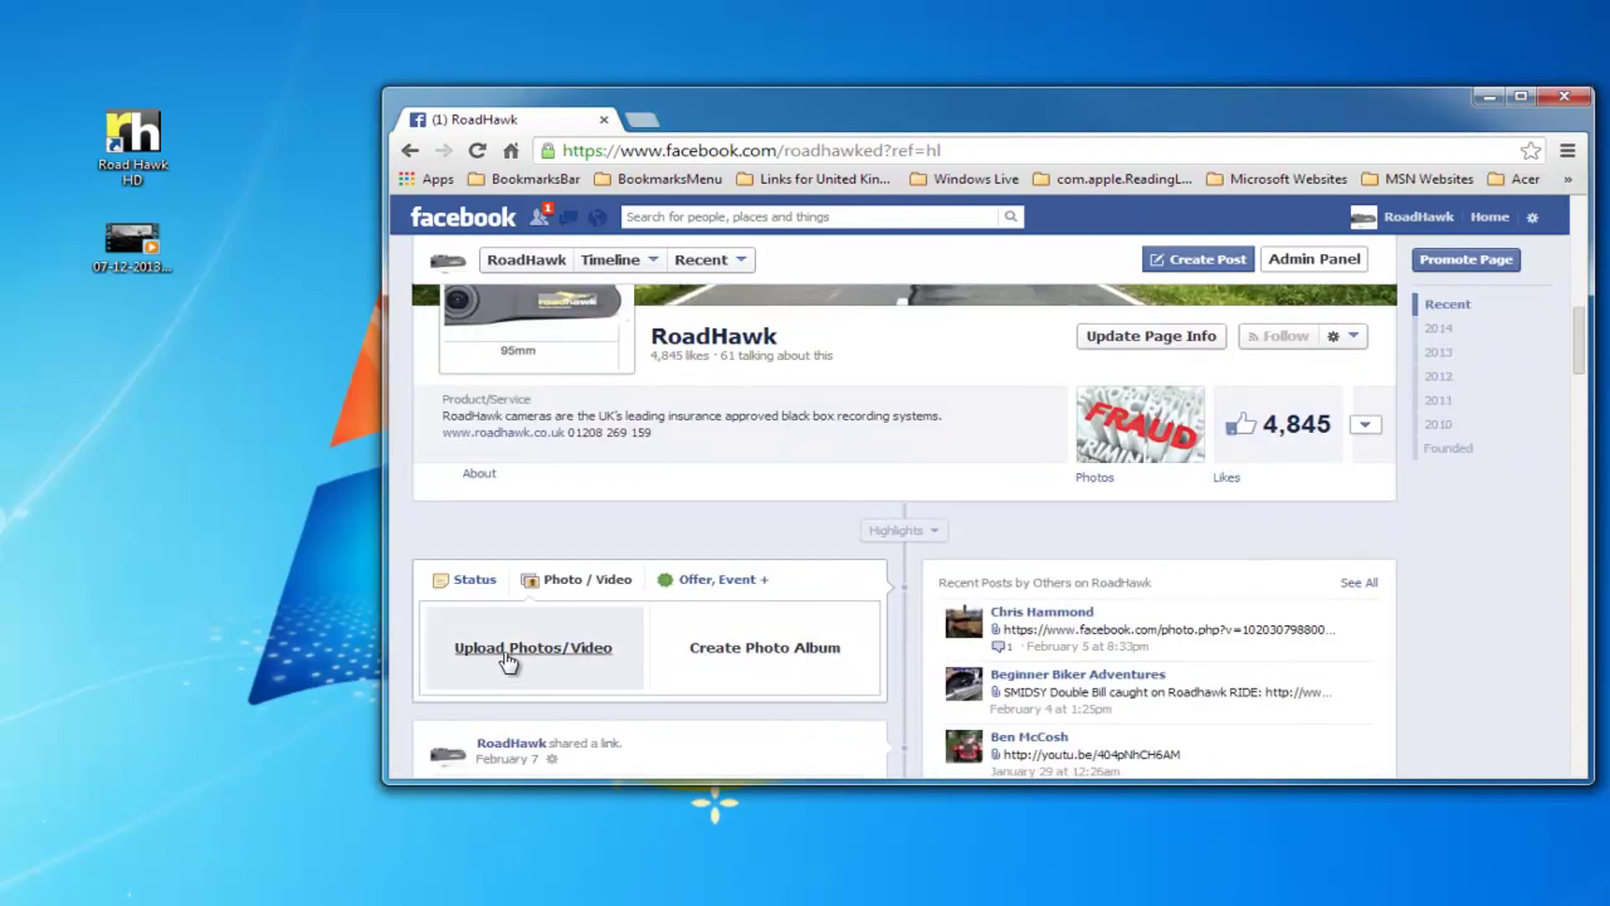
{"action": "left_click", "coordinate": [507, 659]}
{"action": "double_click", "coordinate": [764, 261]}
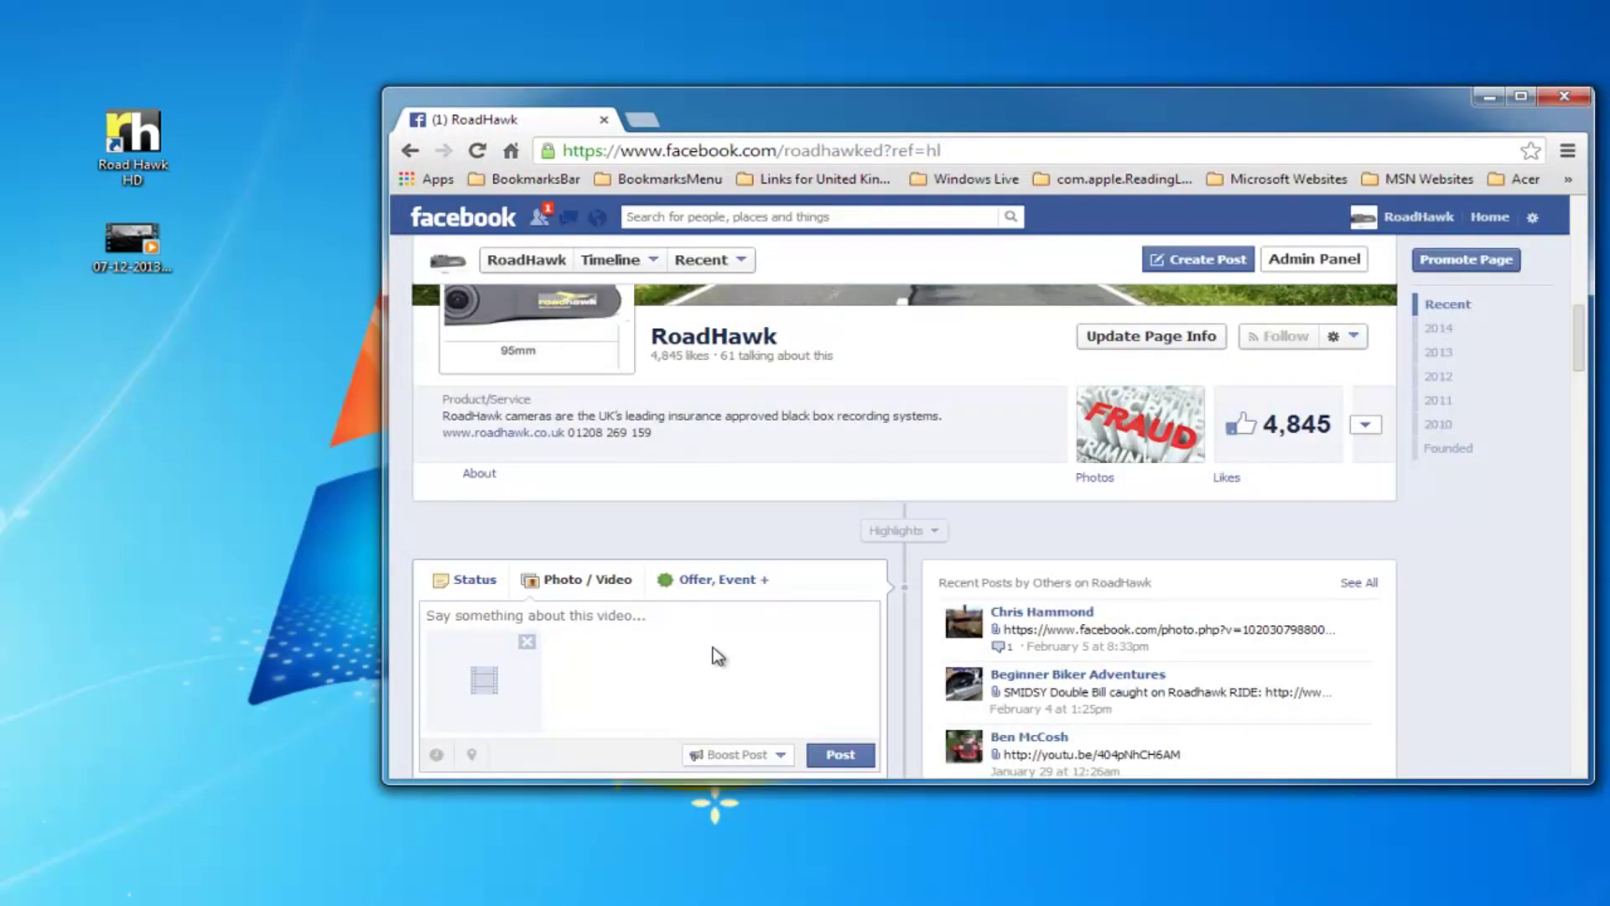
Like the RoadHawk page on Facebook
{"action": "scroll", "coordinate": [718, 656], "scroll_direction": "up", "scroll_amount": 3}
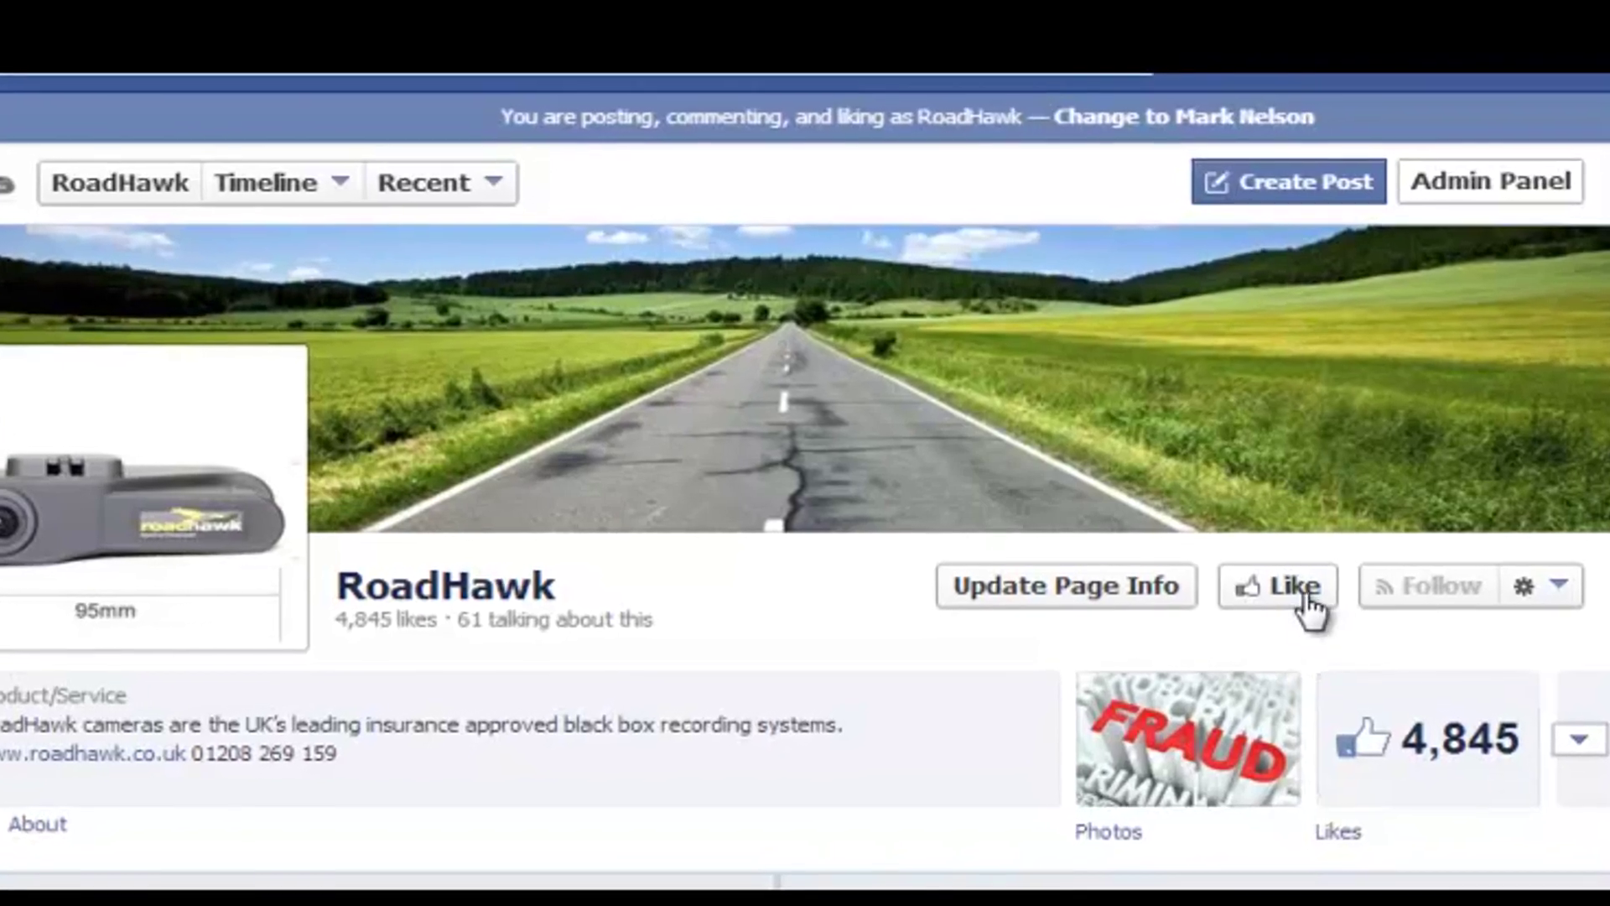
{"action": "left_click", "coordinate": [1305, 597]}
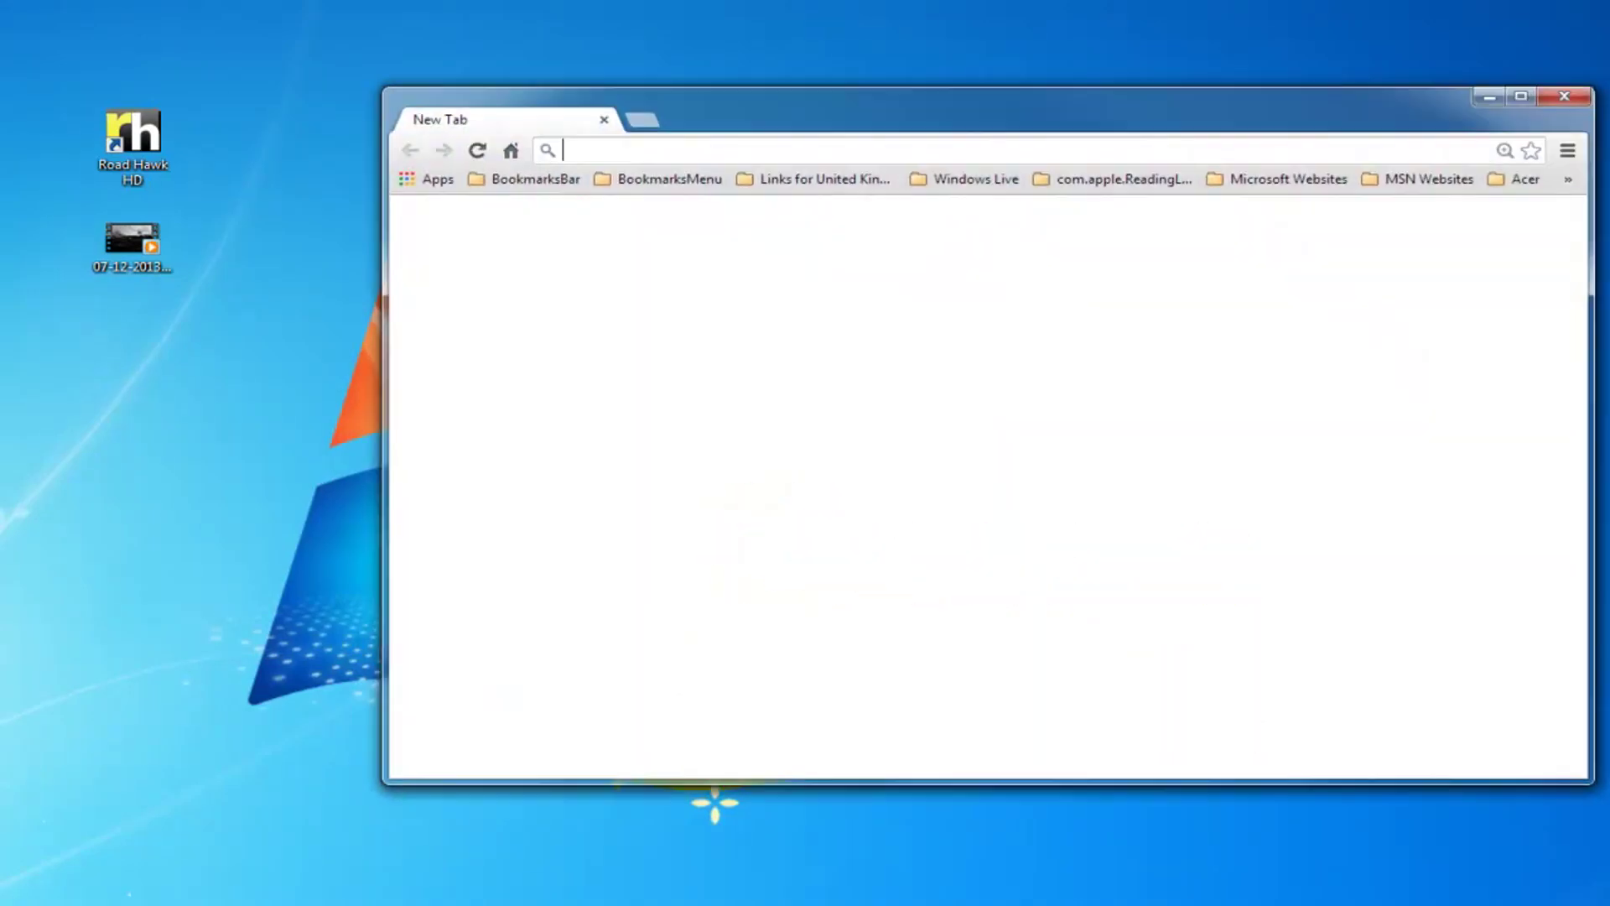
Search Google for wetransfer in a new browser tab and open the WeTransfer website
{"action": "type", "text": "wetransfer"}
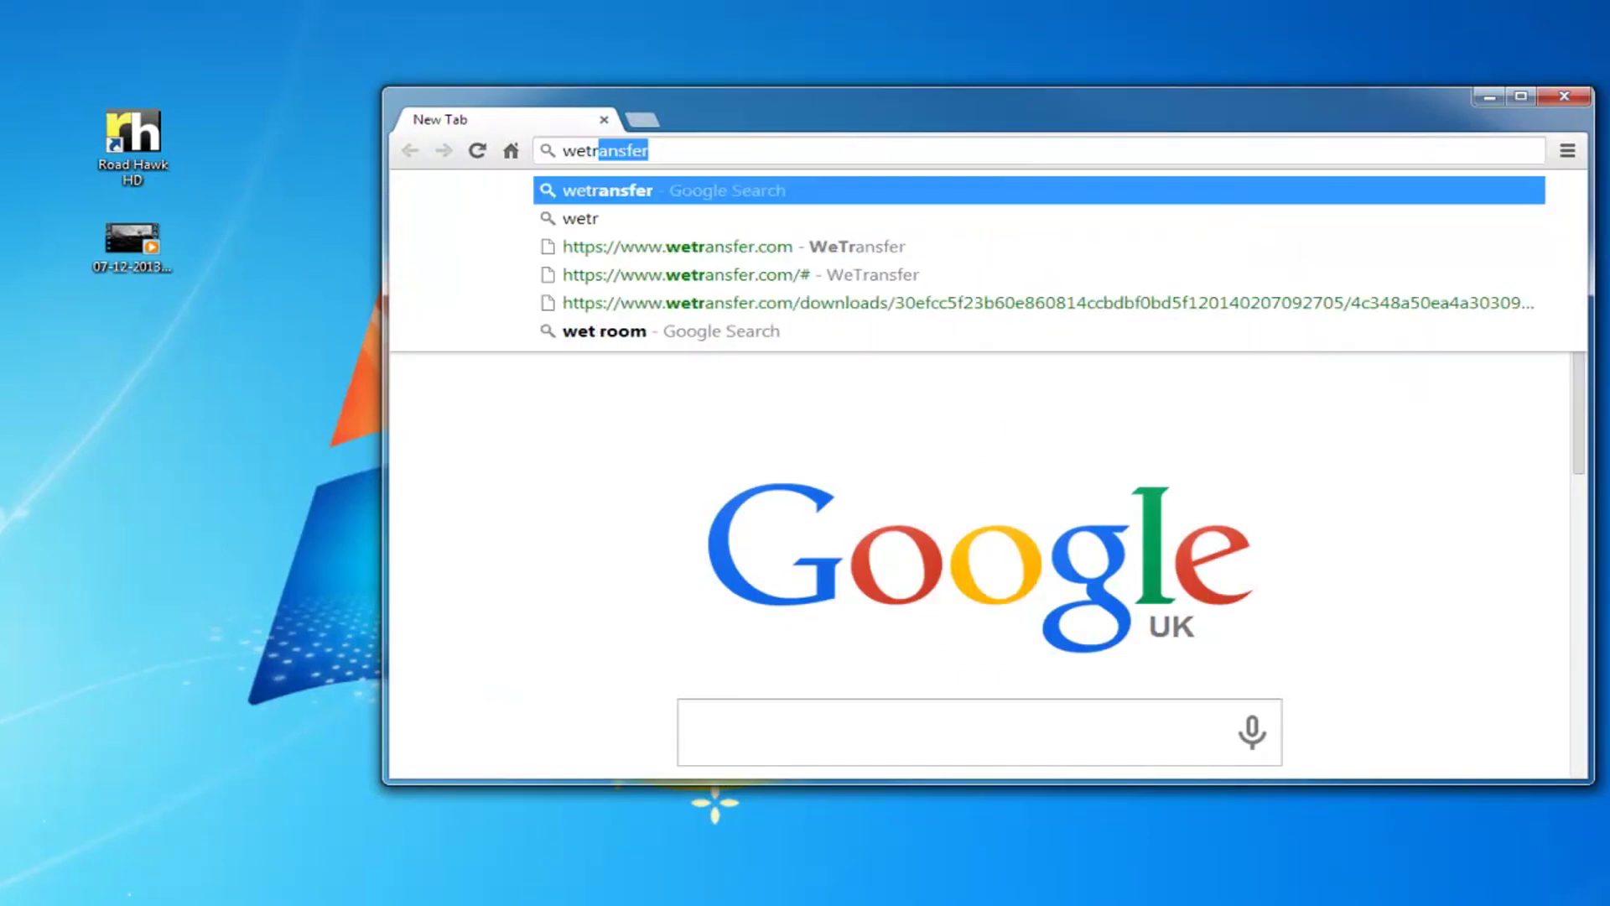
{"action": "key", "text": "Return"}
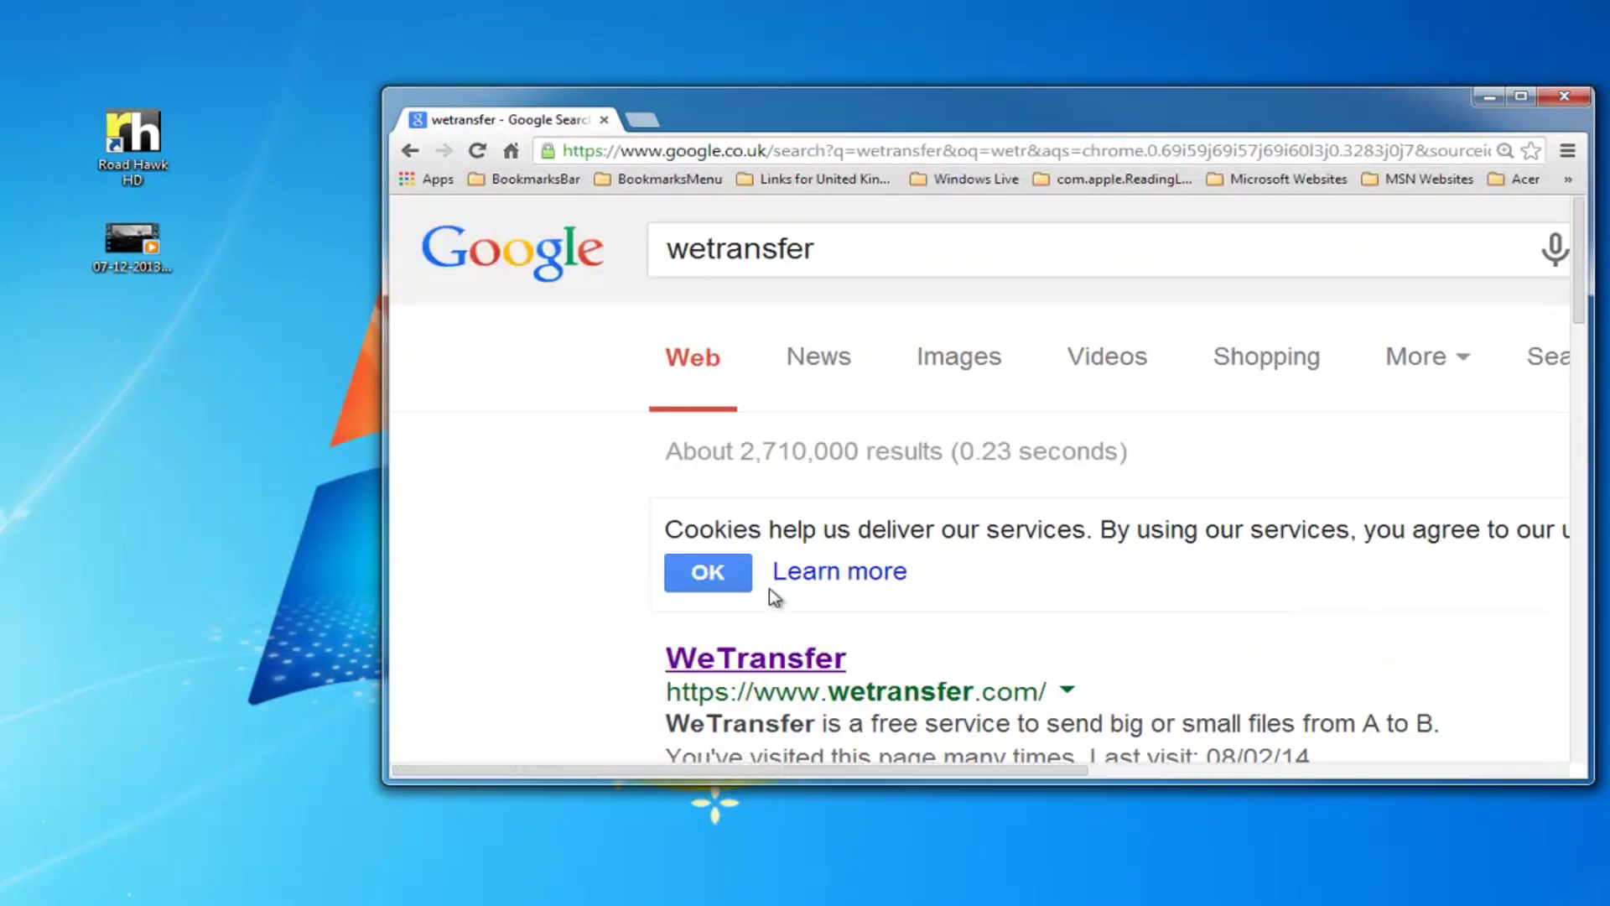
{"action": "left_click", "coordinate": [758, 658]}
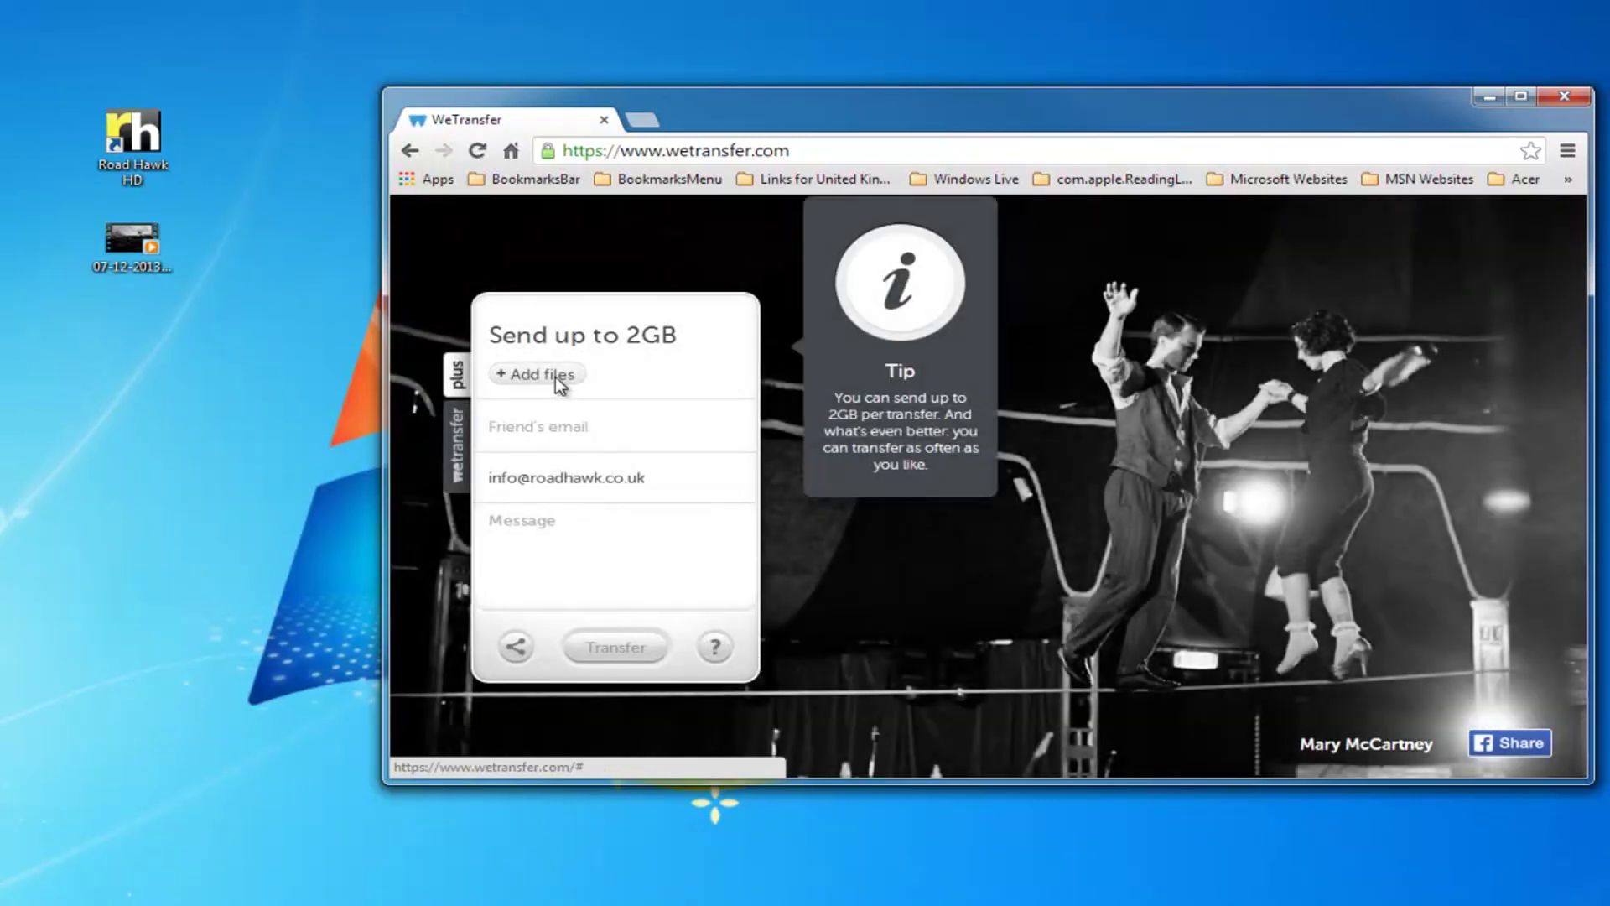
{"action": "left_click", "coordinate": [555, 375]}
{"action": "left_click", "coordinate": [820, 286]}
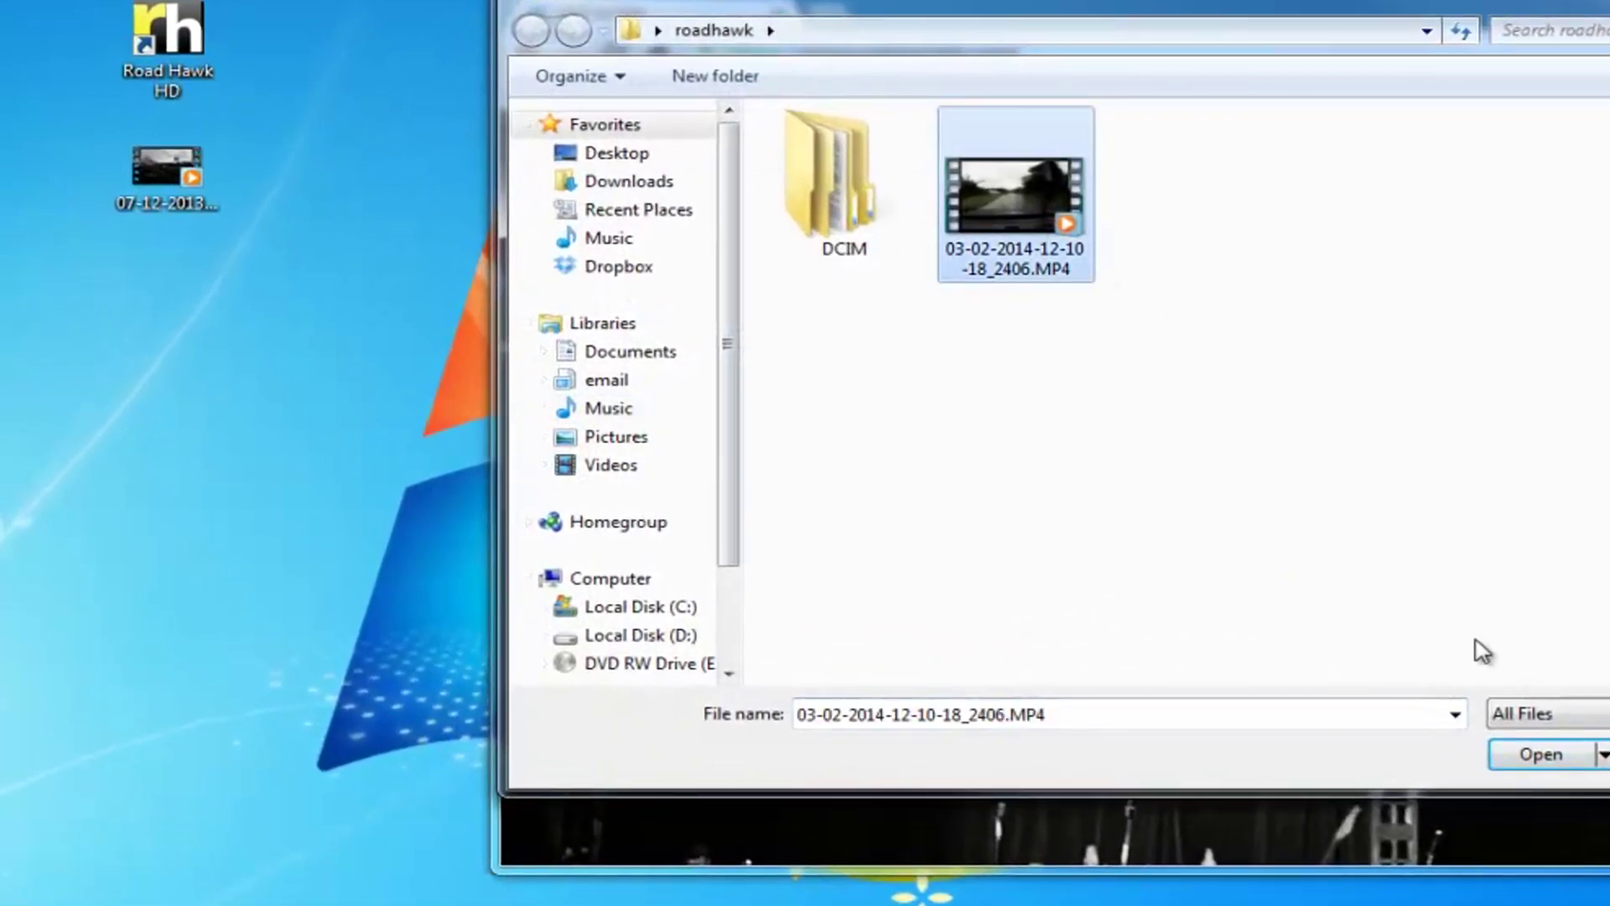
{"action": "left_click", "coordinate": [1538, 756]}
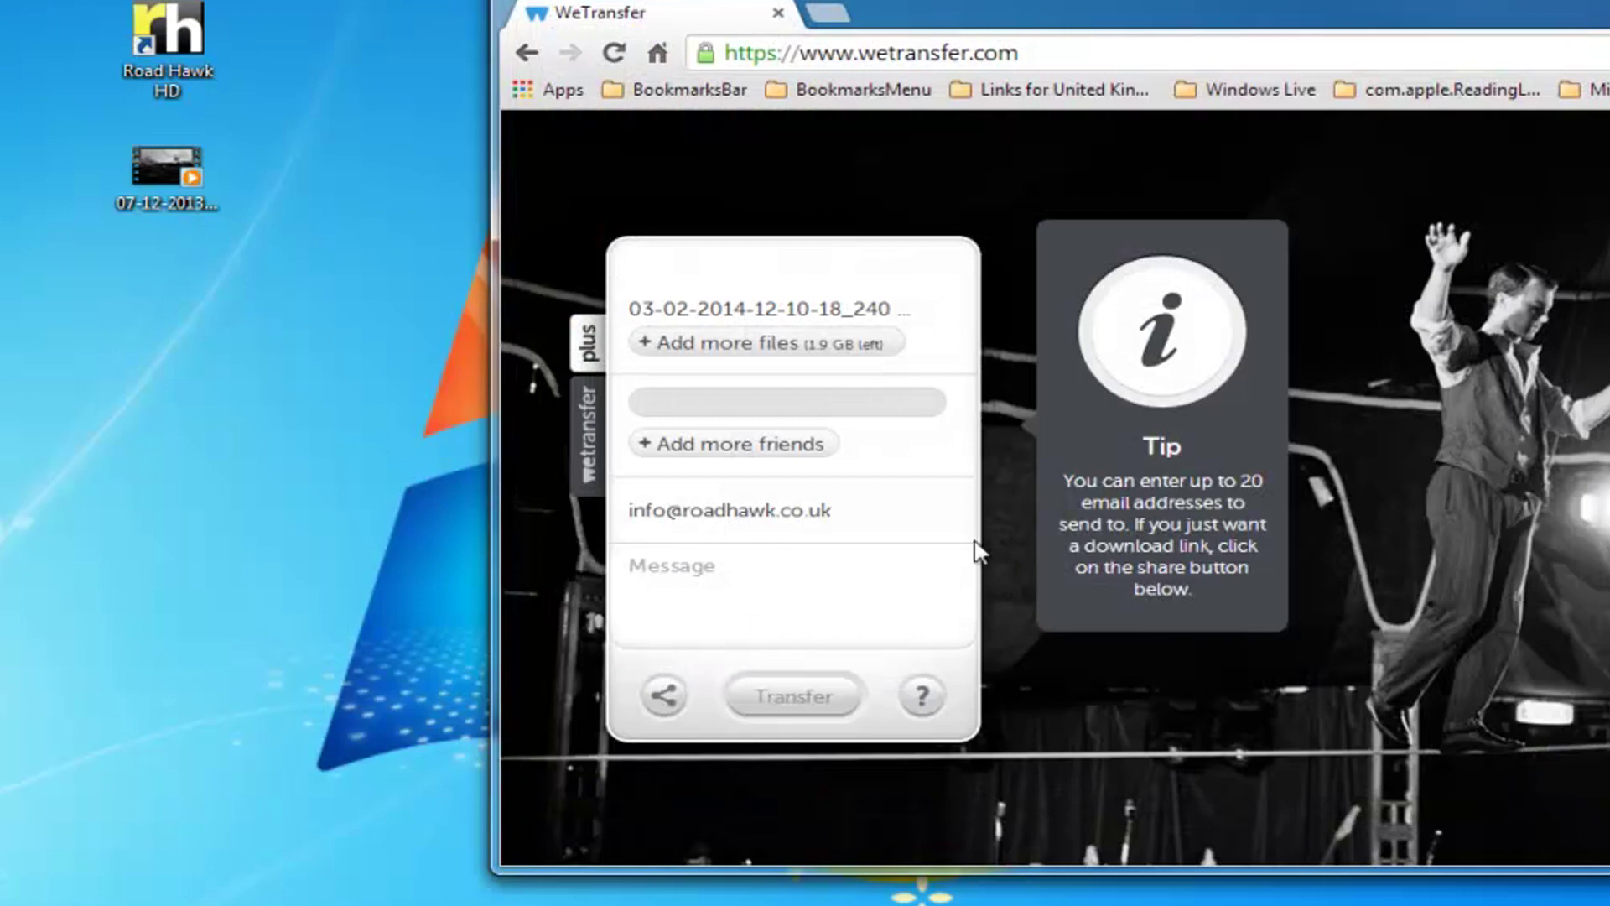
Enter the insurance company's e-mail address as the recipient and start the file transfer
{"action": "key", "text": "ctrl+v"}
{"action": "left_click", "coordinate": [939, 513]}
{"action": "key", "text": "ctrl+v"}
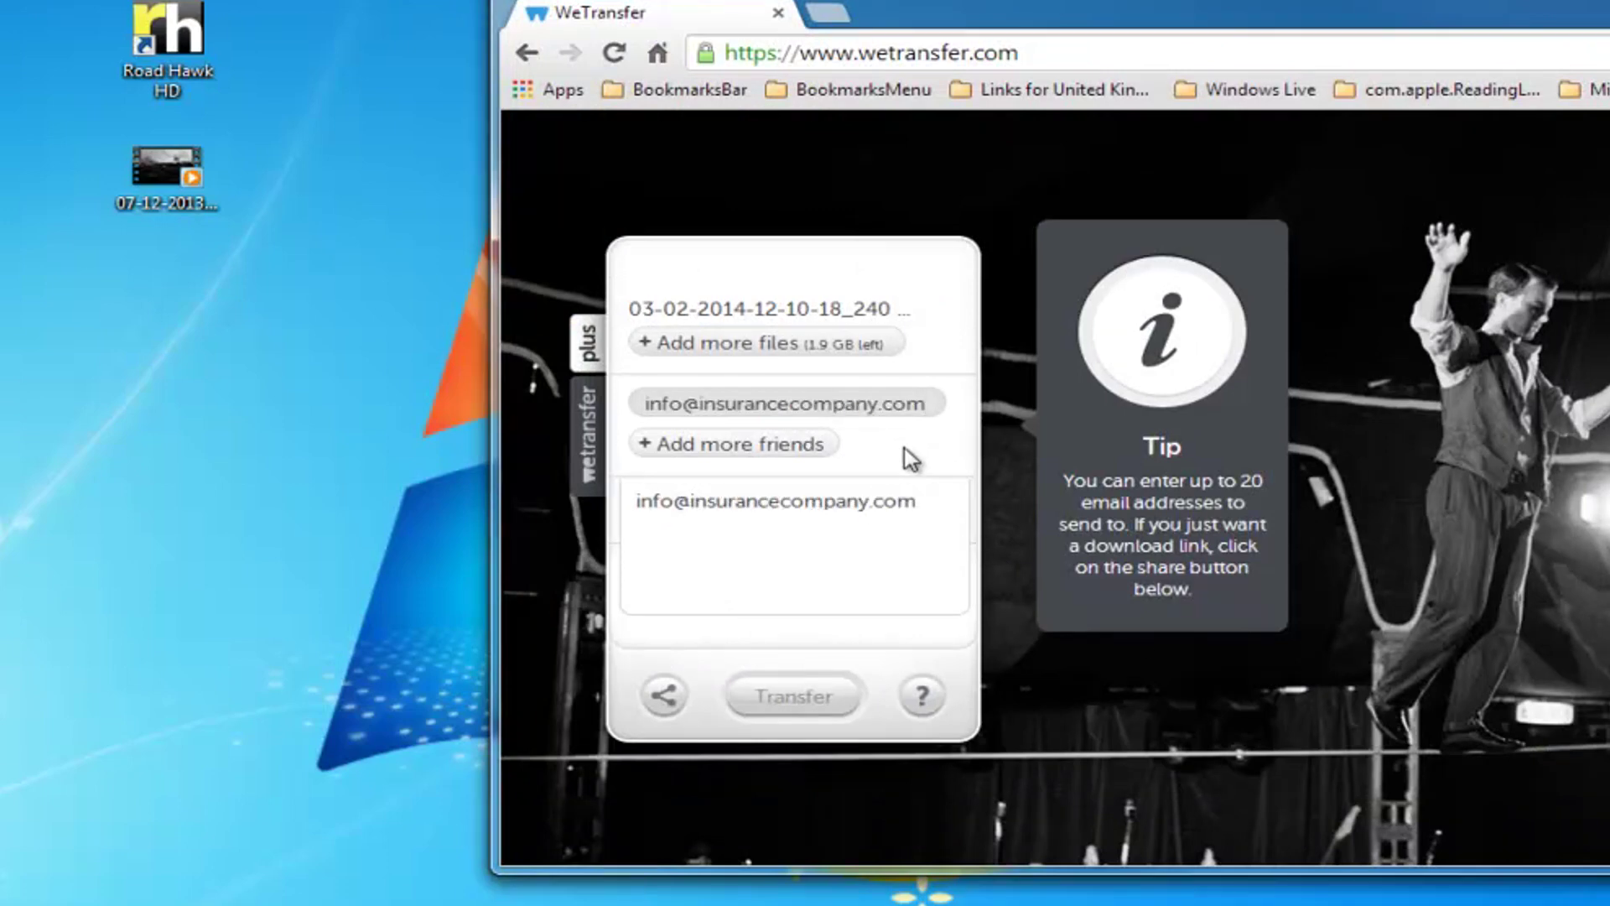
{"action": "left_click", "coordinate": [890, 460]}
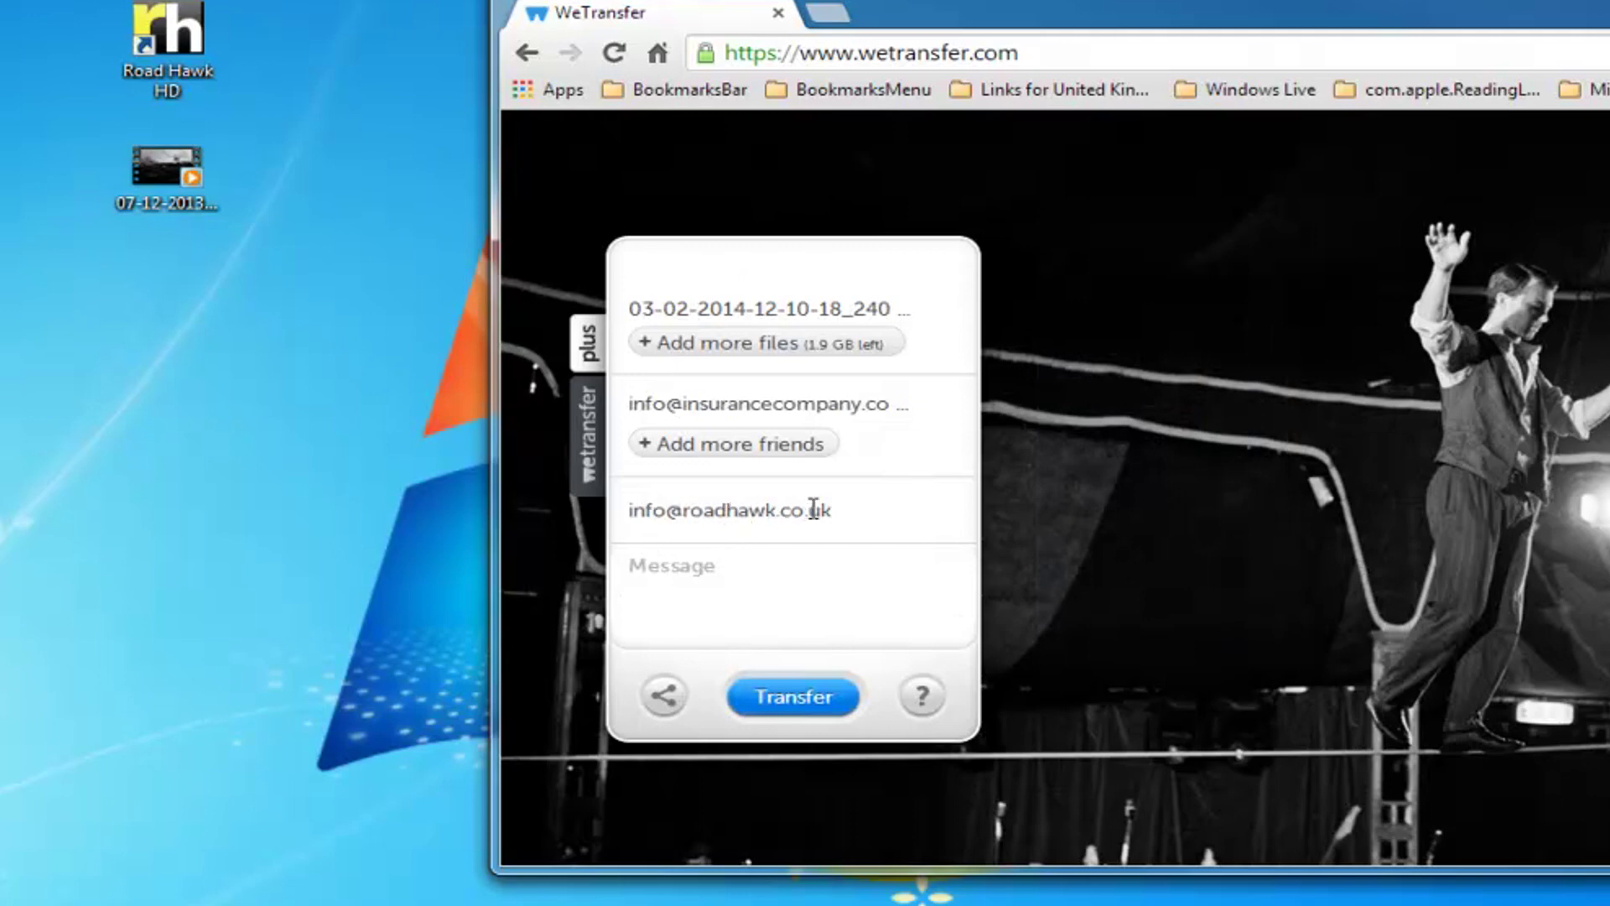
{"action": "left_click", "coordinate": [834, 699]}
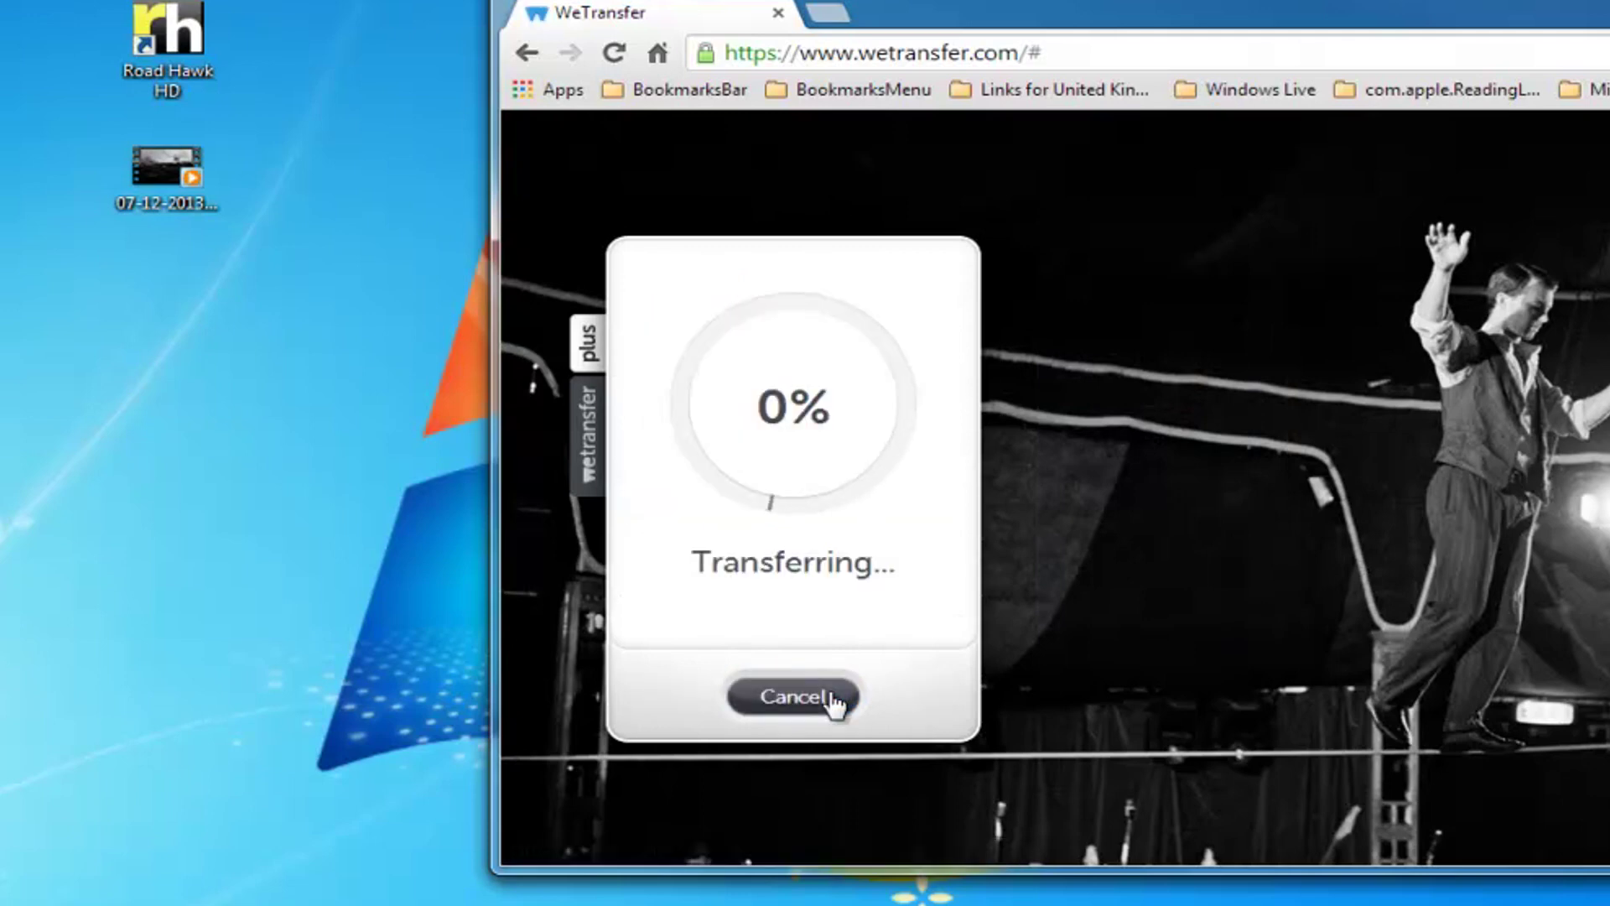